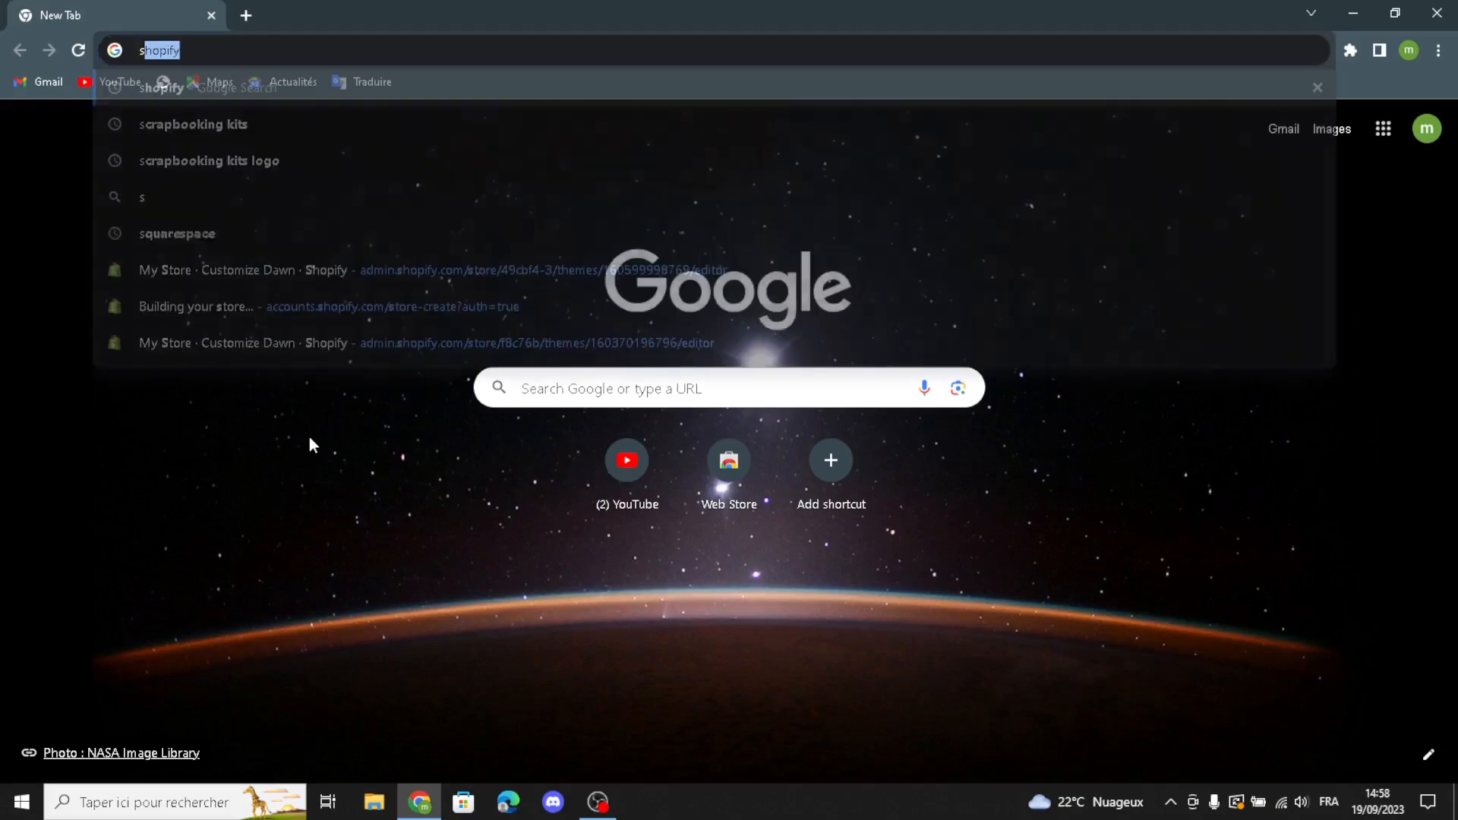
# Step: Search Google for squarespace and open the sponsored Squarespace Website Builder result
pyautogui.write('quarespace.com/templates')
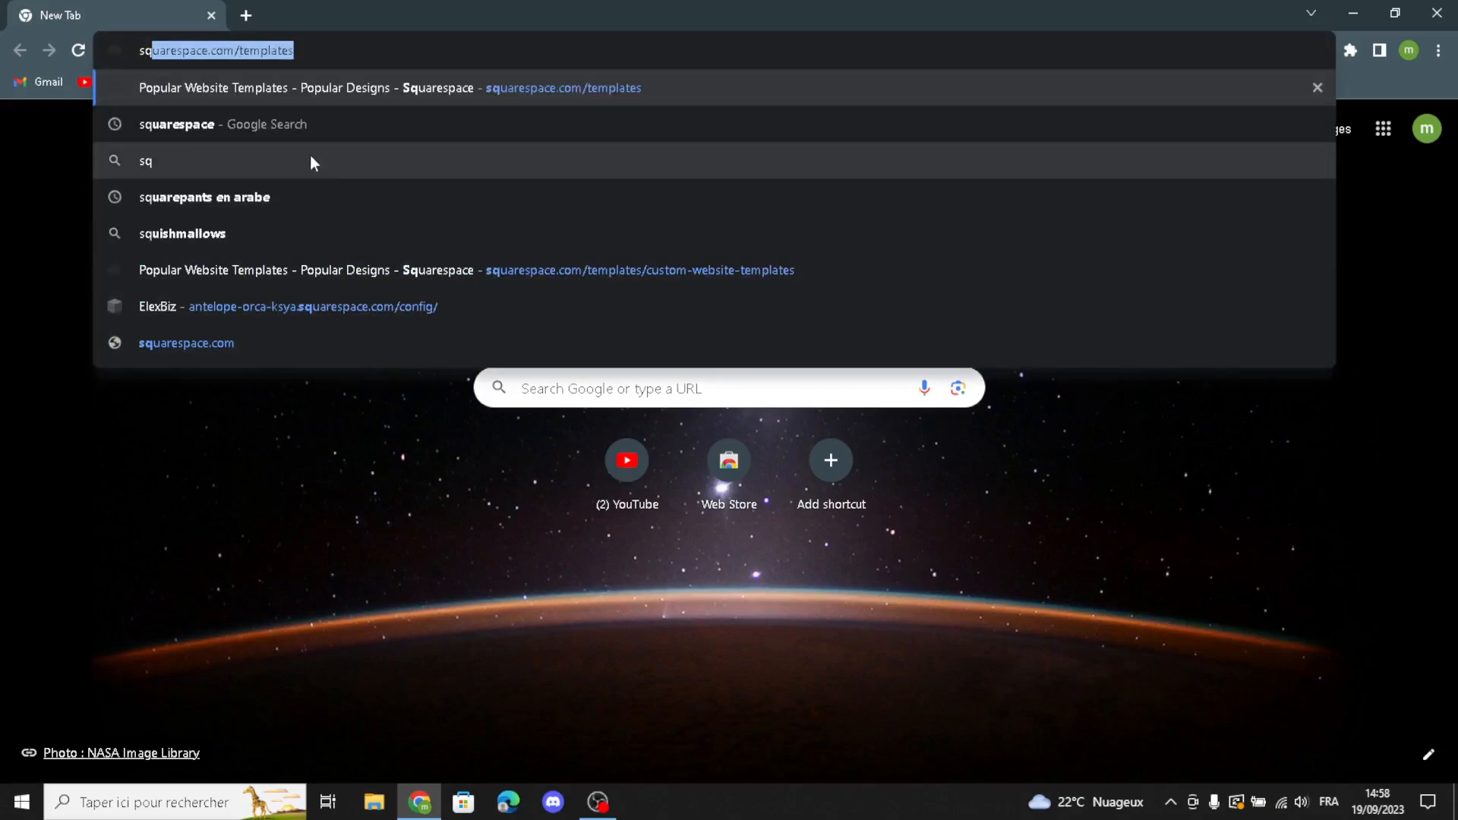
pyautogui.click(309, 158)
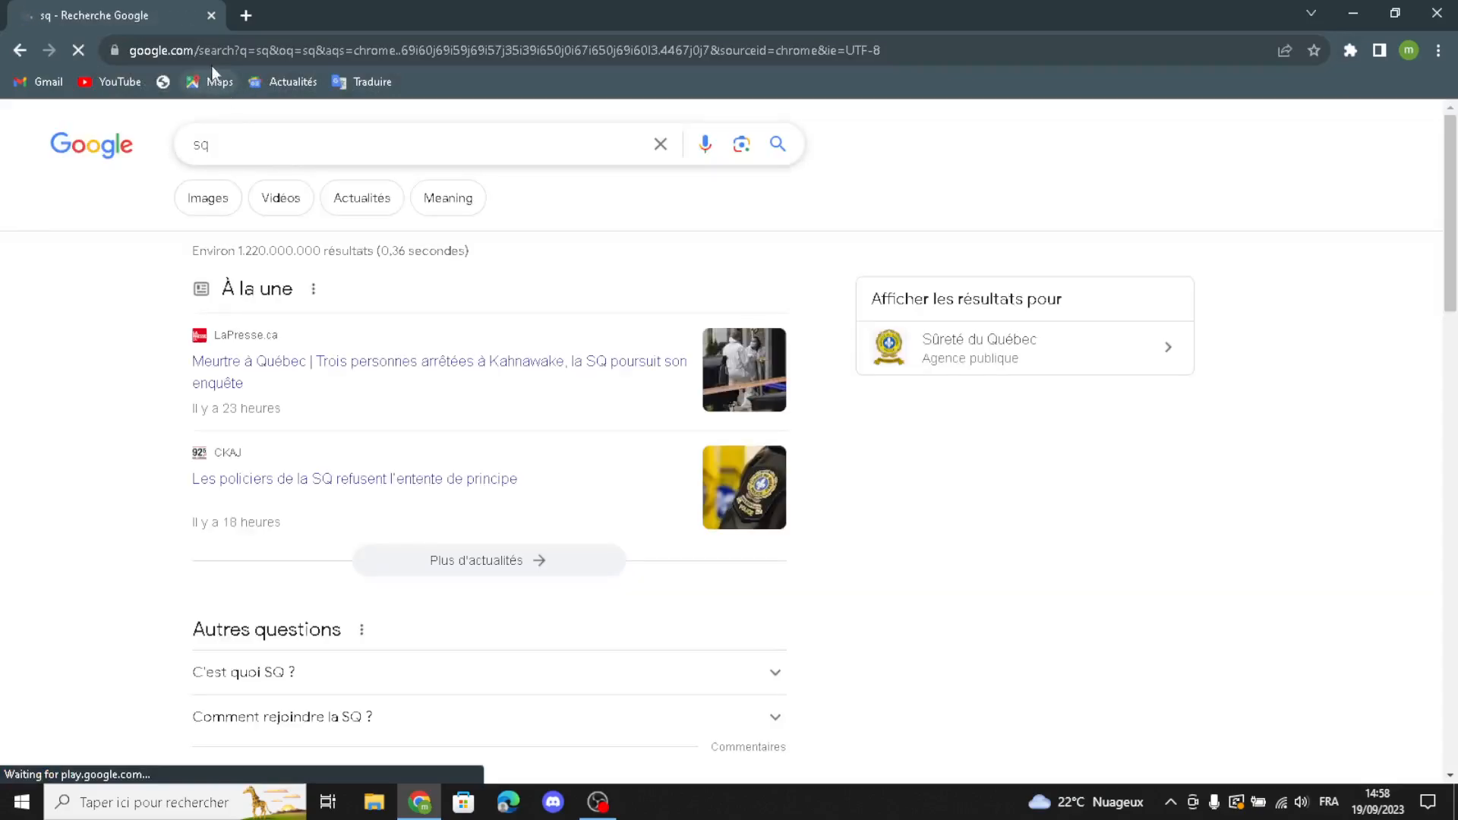
pyautogui.click(206, 50)
pyautogui.write('sq')
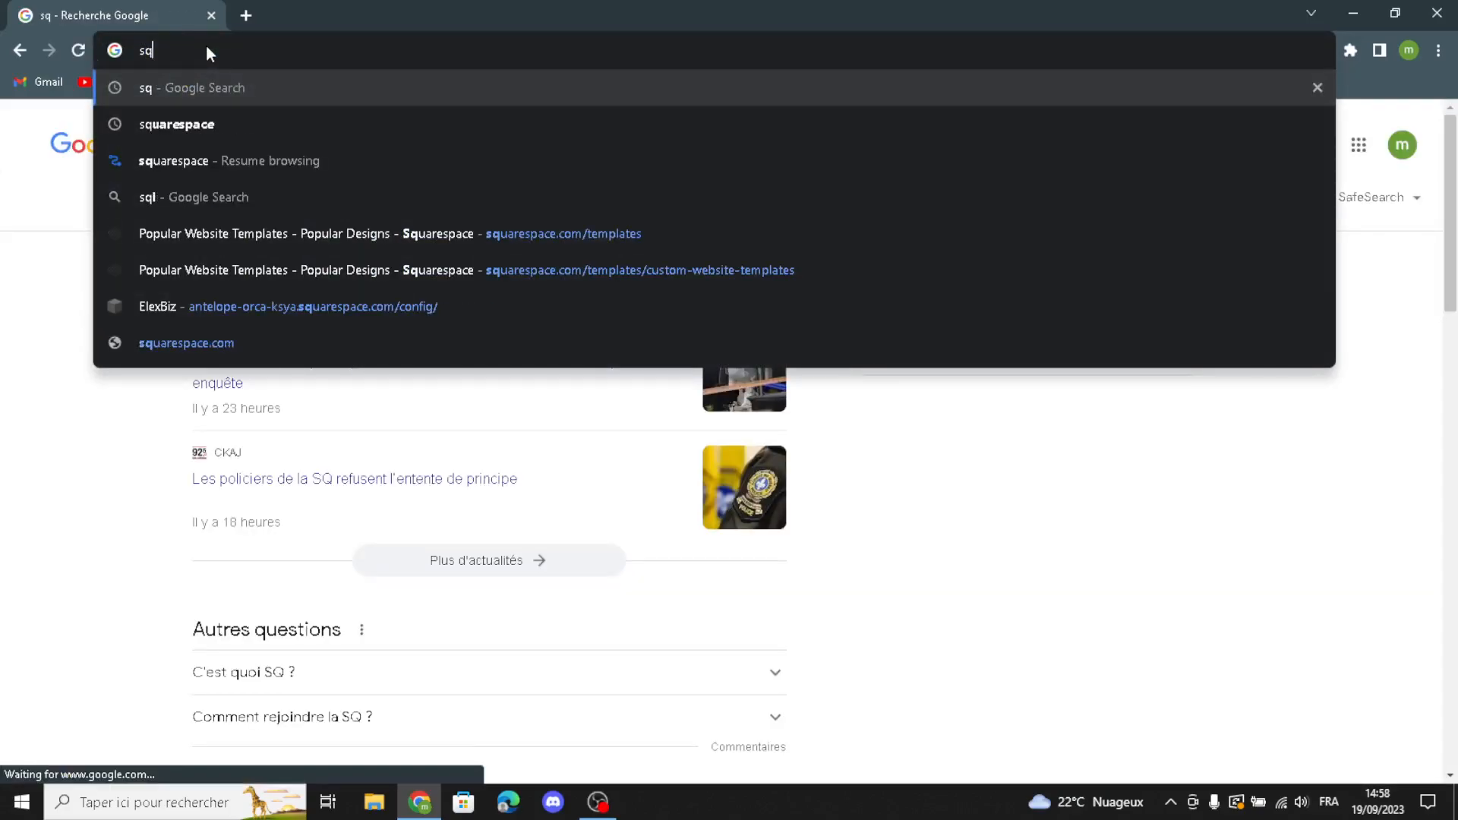
pyautogui.press('Down')
pyautogui.click(184, 124)
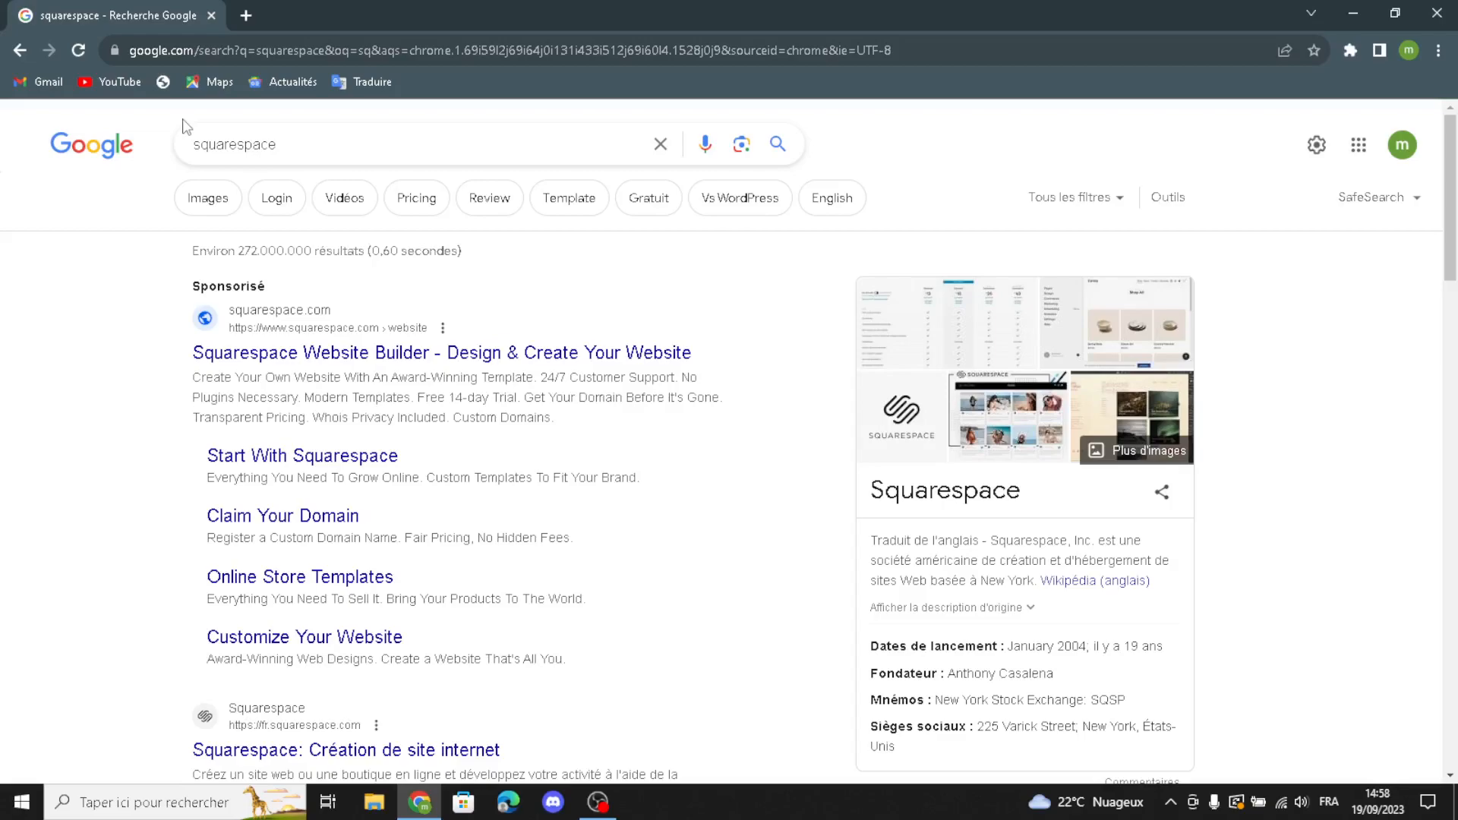
pyautogui.click(304, 352)
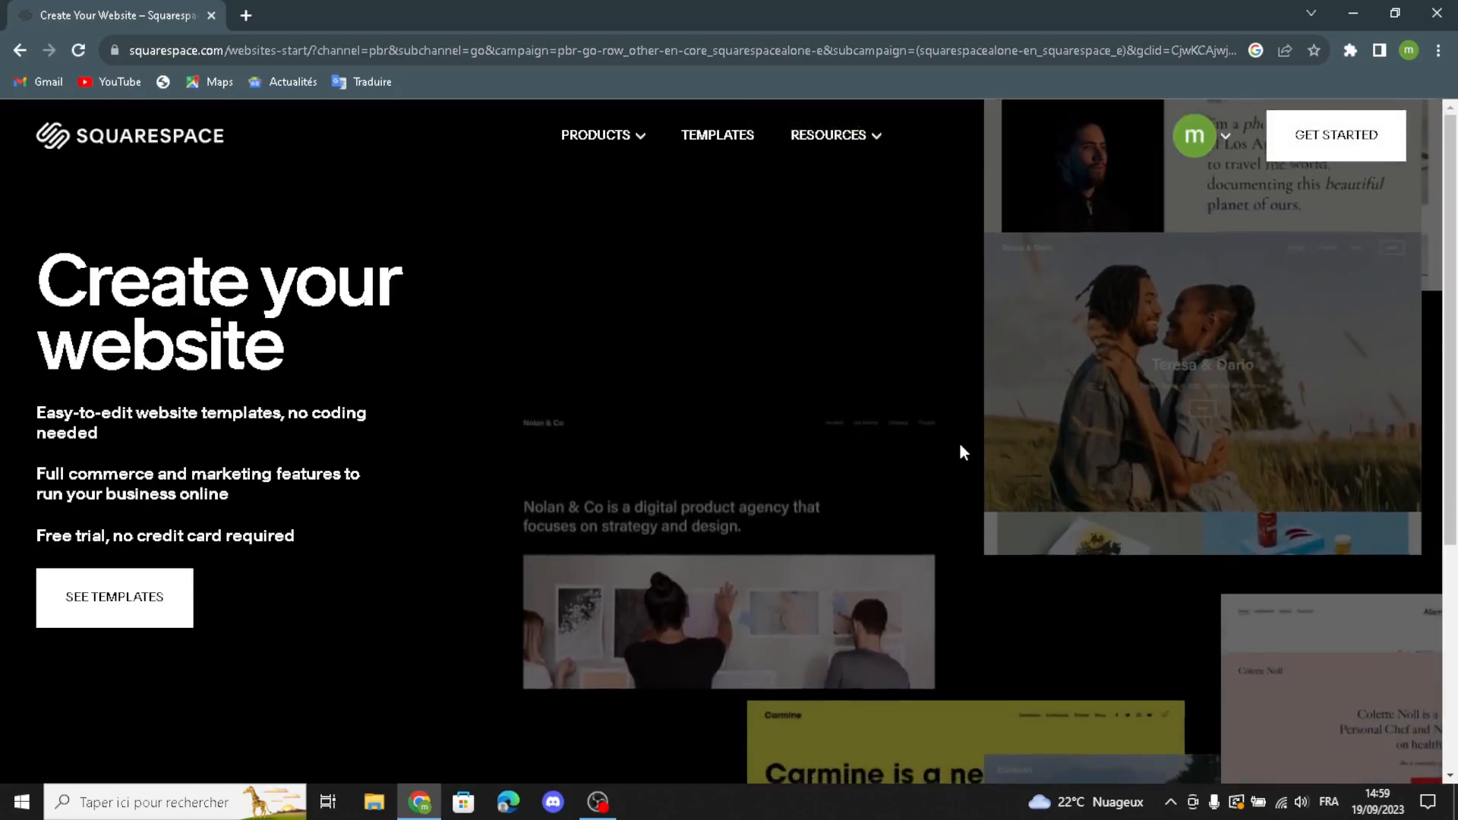
# Step: Go to the Squarespace templates, describe the site's topic as "electronics" and continue to the goals question
pyautogui.click(72, 608)
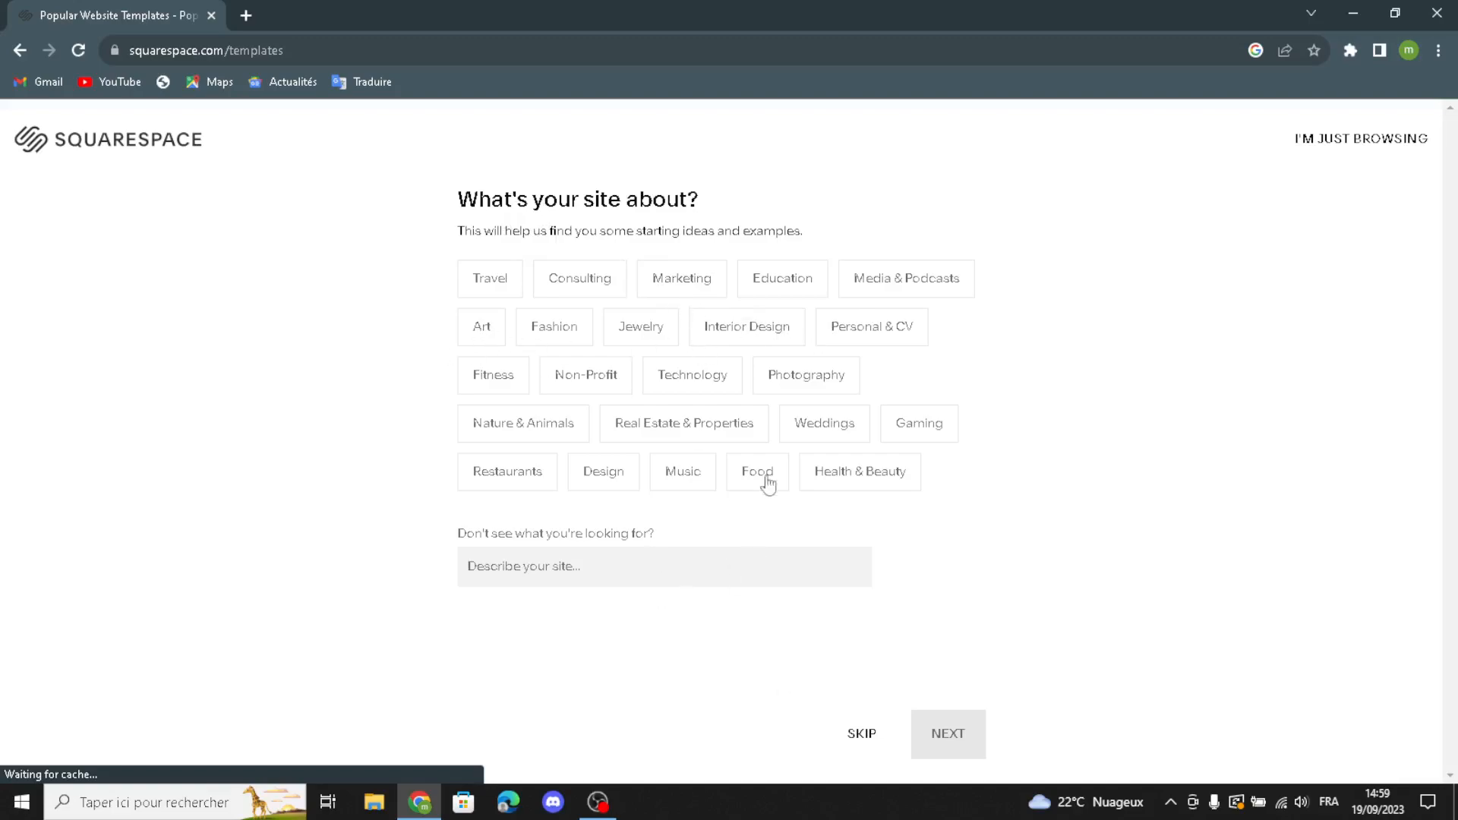
pyautogui.click(602, 575)
pyautogui.write('e')
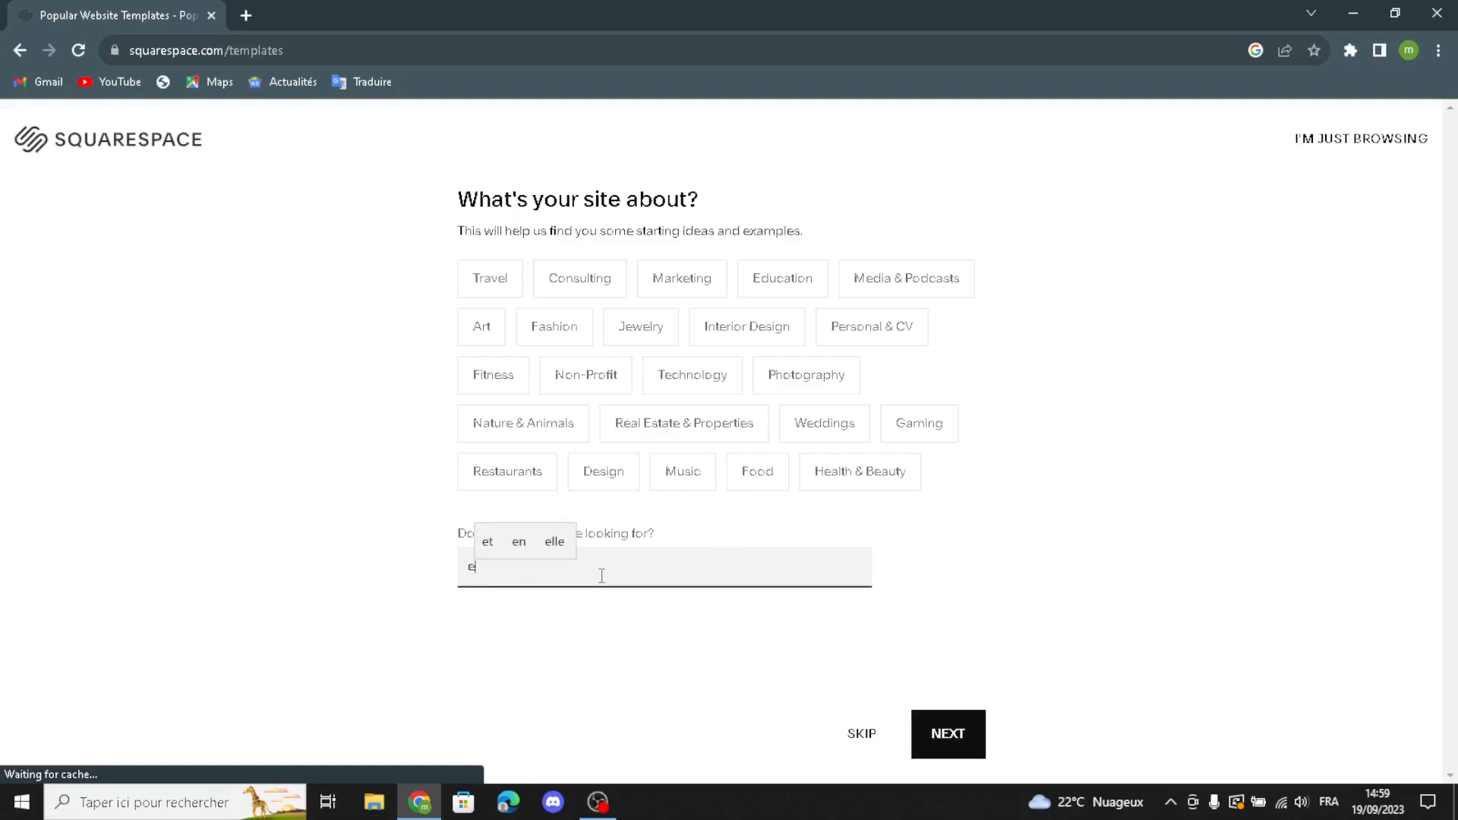
pyautogui.write('le')
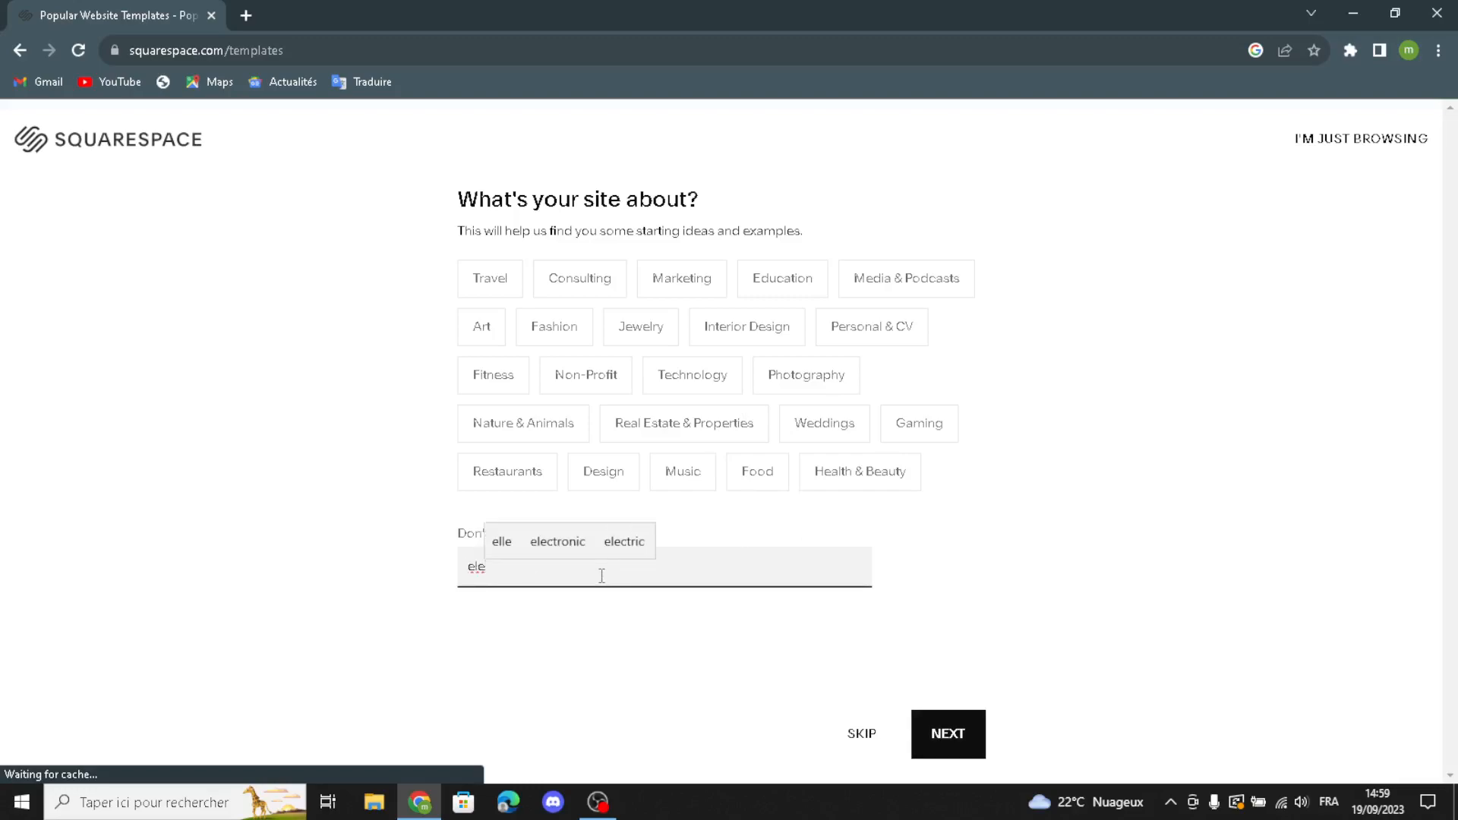
pyautogui.click(558, 542)
pyautogui.press('BackSpace')
pyautogui.press('BackSpace')
pyautogui.press('BackSpace')
pyautogui.press('BackSpace')
pyautogui.press('BackSpace')
pyautogui.press('BackSpace')
pyautogui.press('BackSpace')
pyautogui.press('BackSpace')
pyautogui.press('BackSpace')
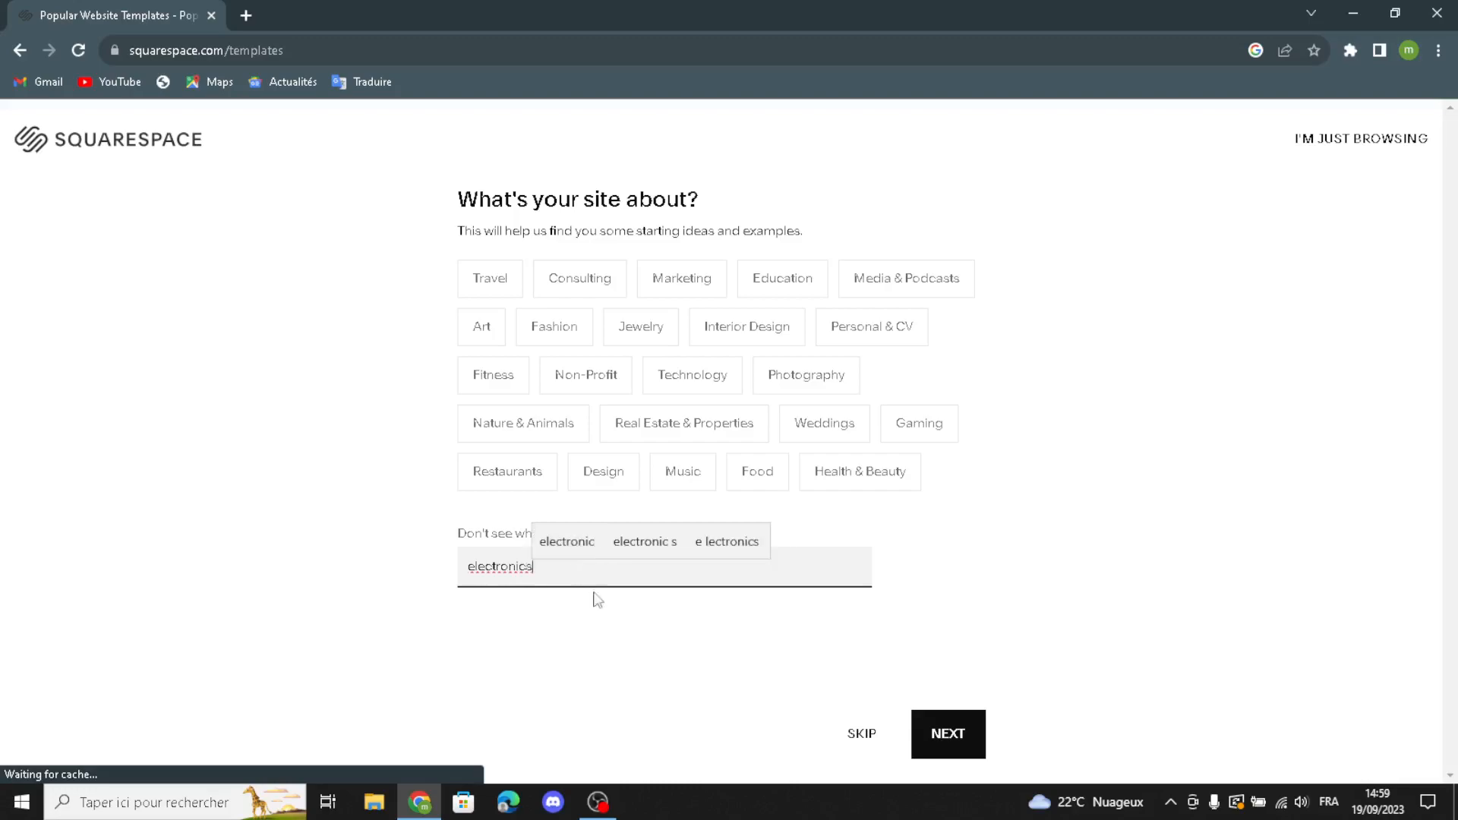
pyautogui.click(914, 732)
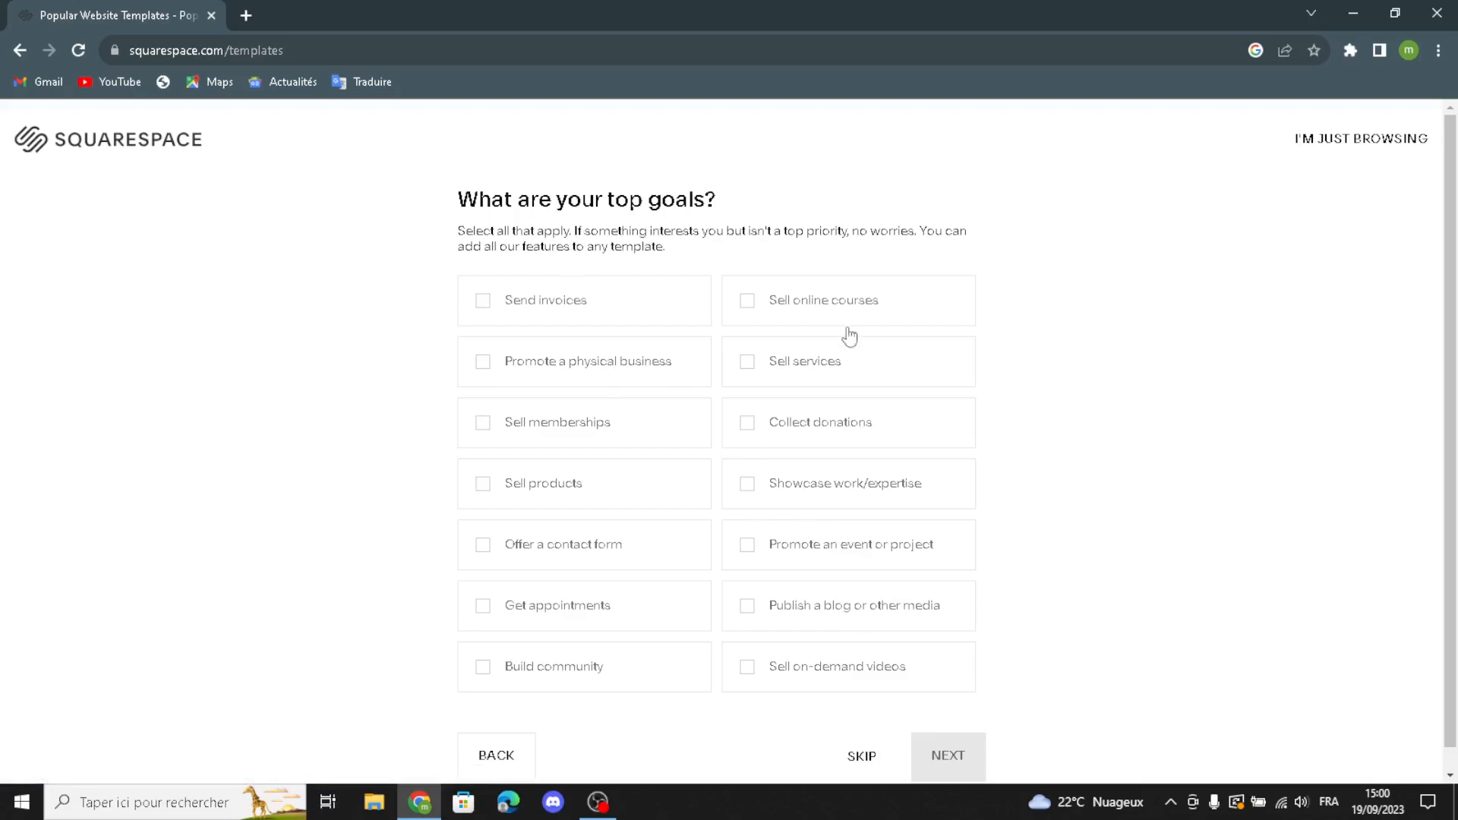
# Step: Pick Send invoices, Sell online courses, Sell services, Sell memberships and Sell products as goals, and choose to start from a professionally designed website template
pyautogui.click(748, 306)
pyautogui.click(751, 372)
pyautogui.click(487, 304)
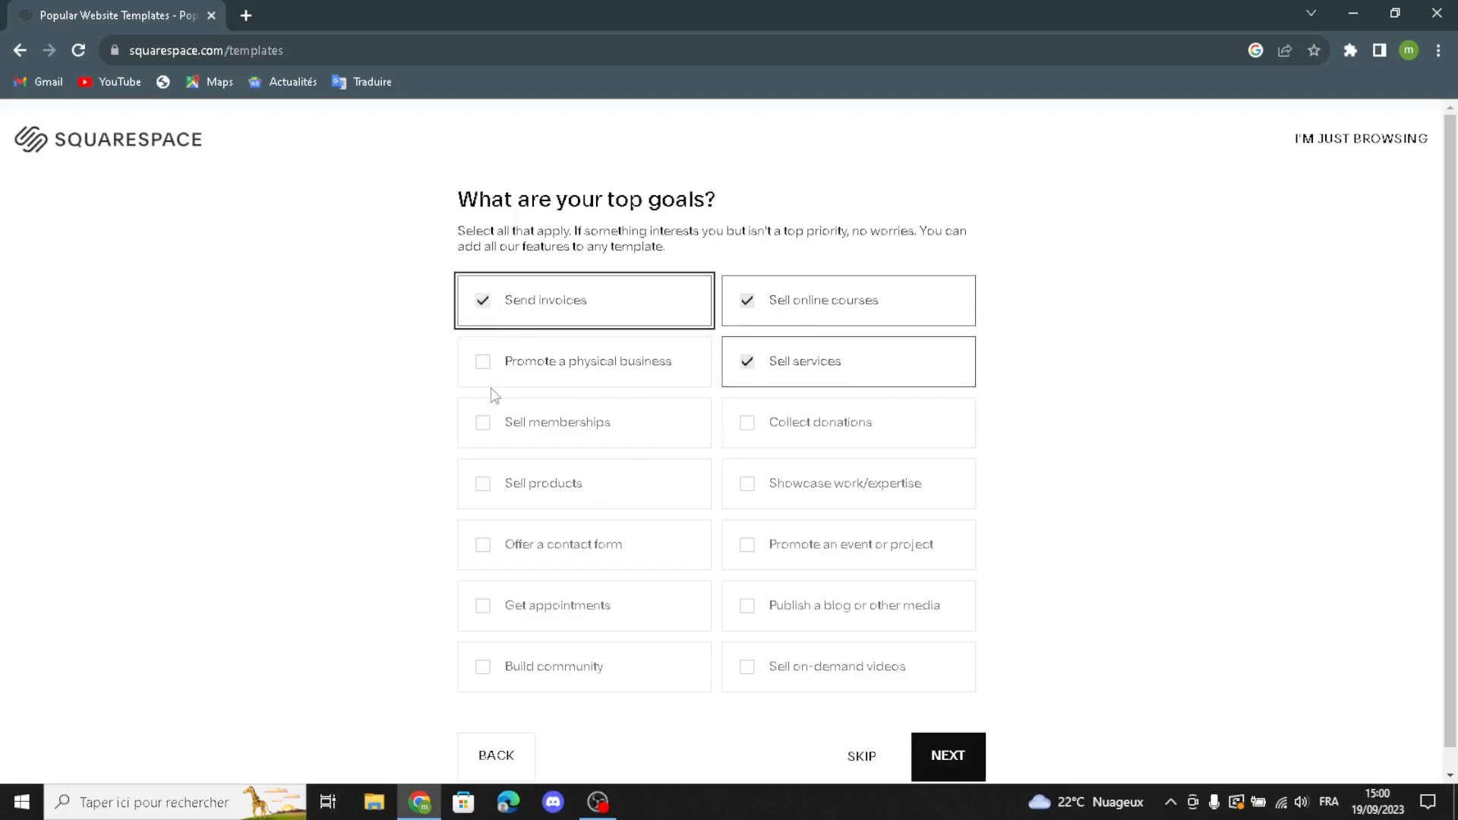
pyautogui.click(483, 427)
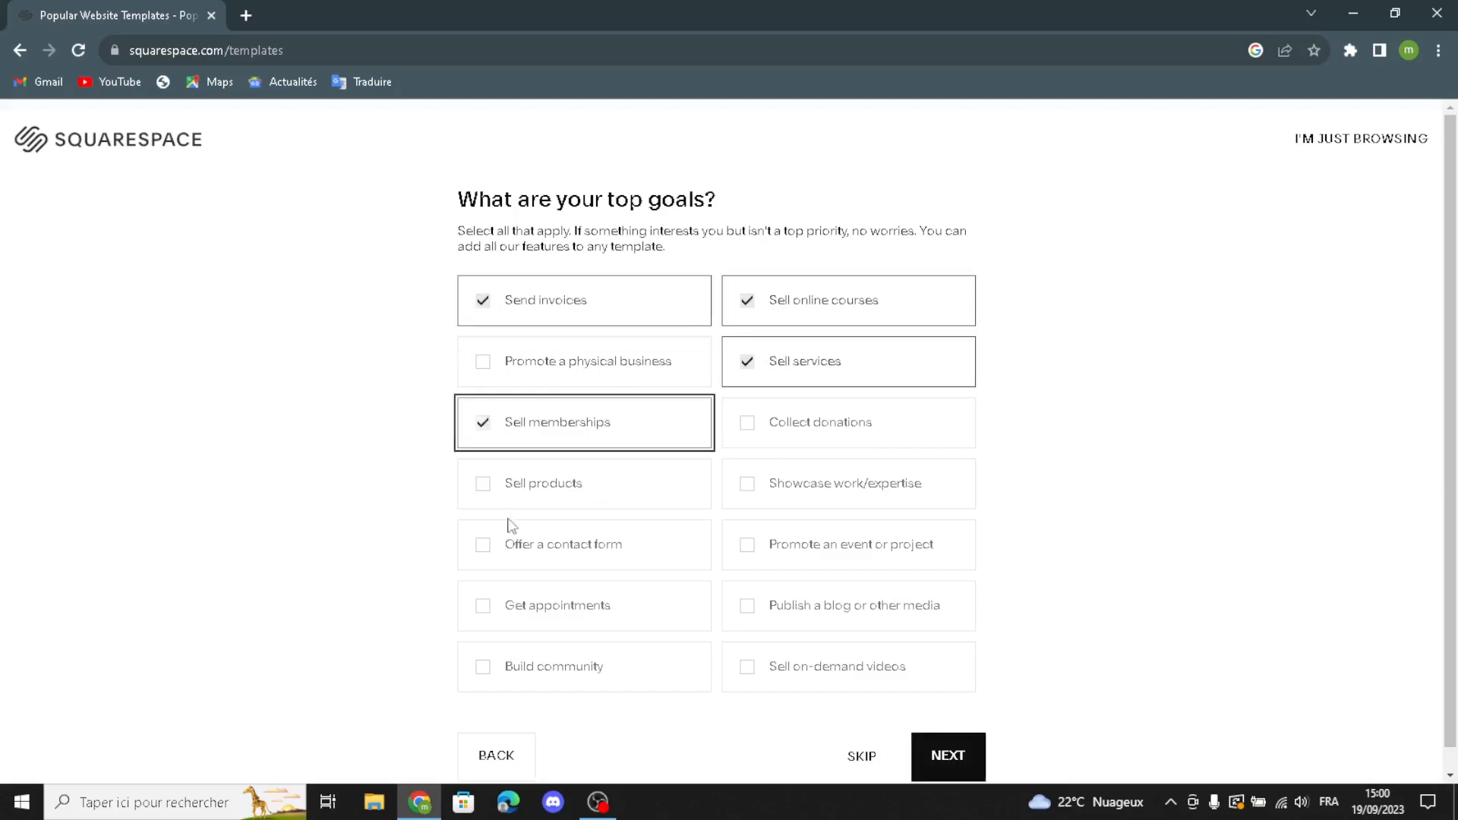
pyautogui.click(486, 486)
pyautogui.click(934, 752)
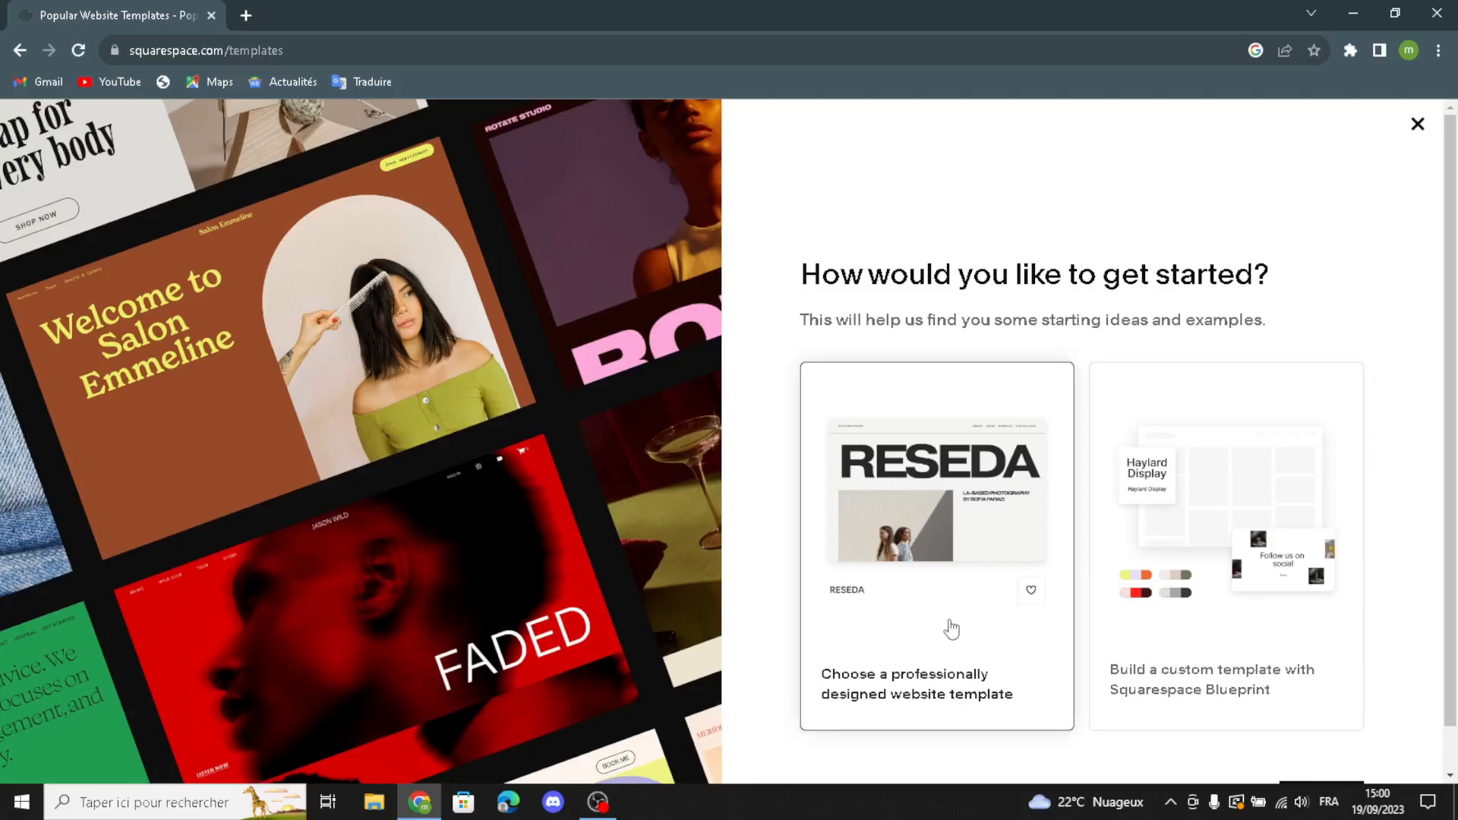
pyautogui.click(976, 509)
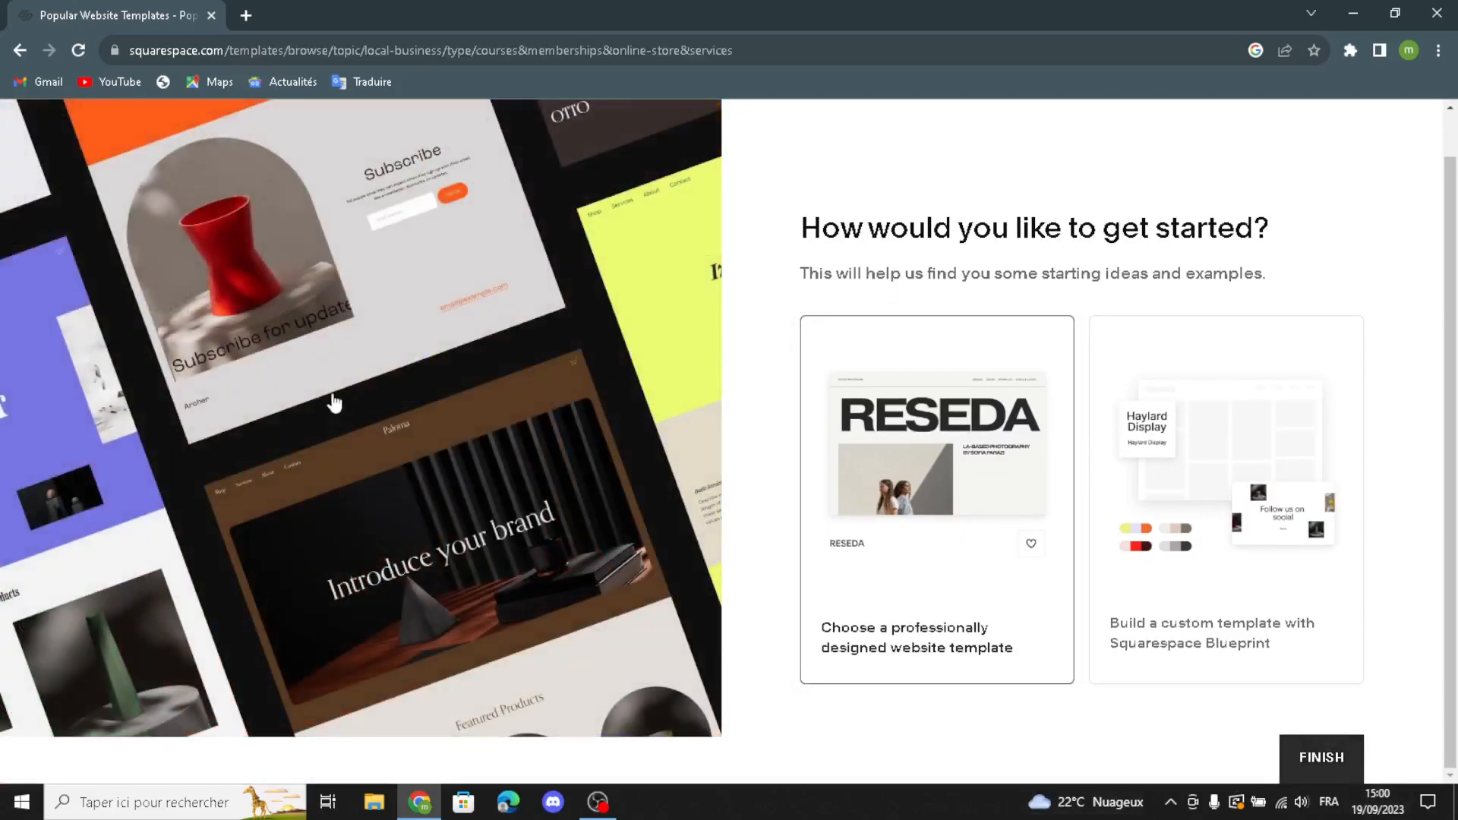
pyautogui.click(1319, 766)
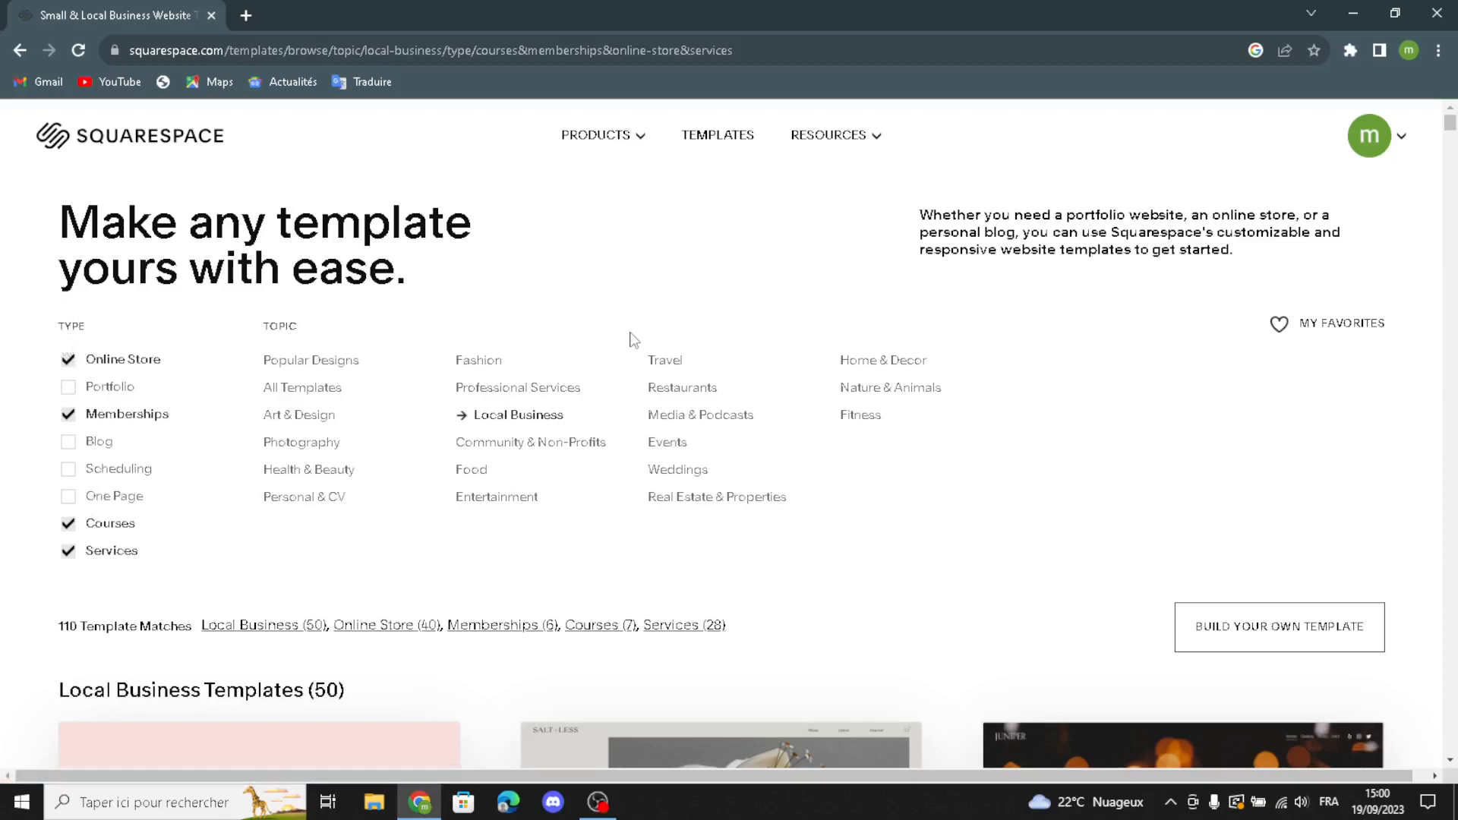
# Step: Browse the Local Business template previews and the option to build a custom template
pyautogui.scroll(-5, 986, 600)
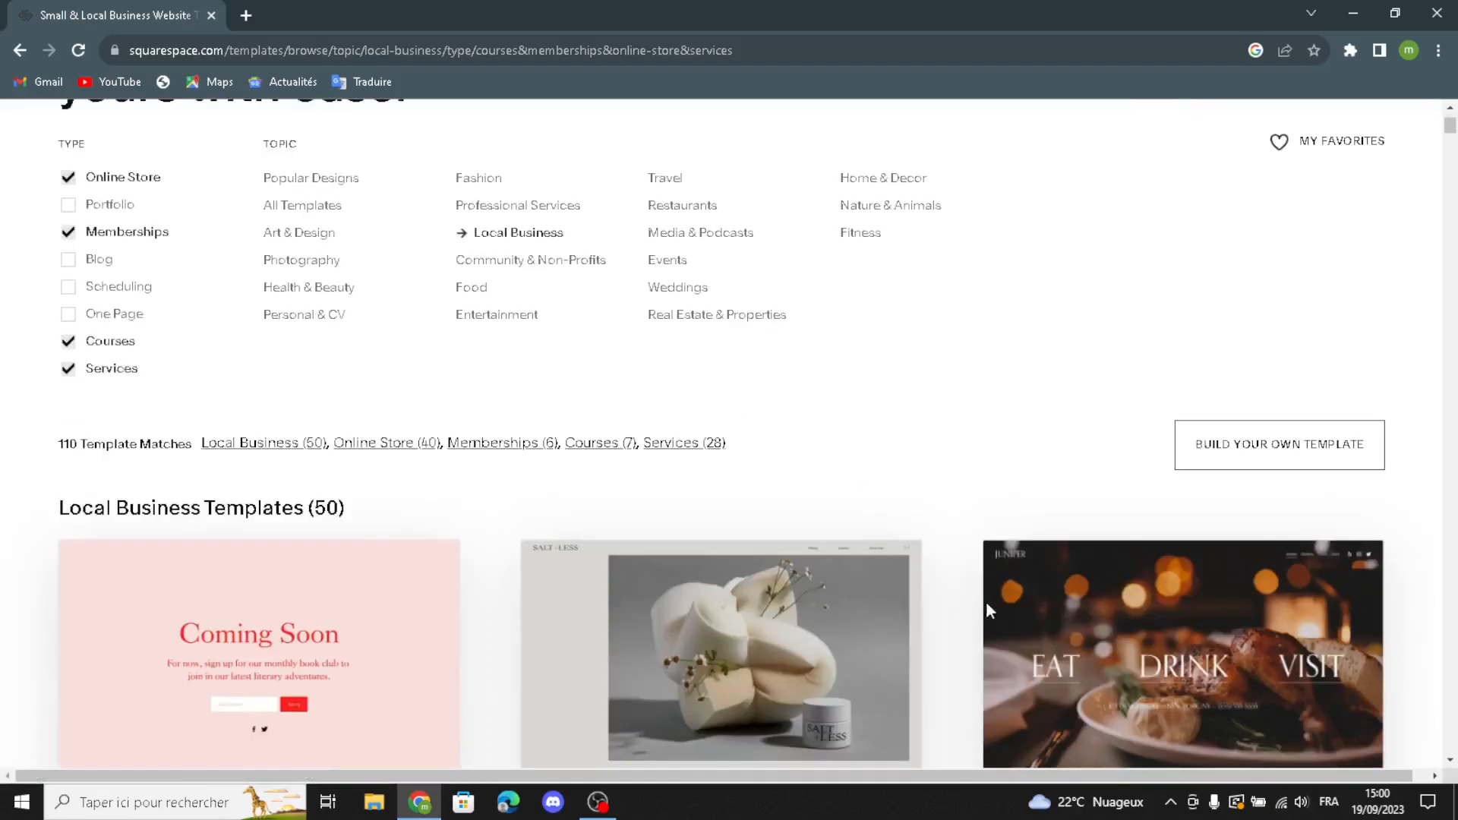
pyautogui.scroll(-8, 331, 582)
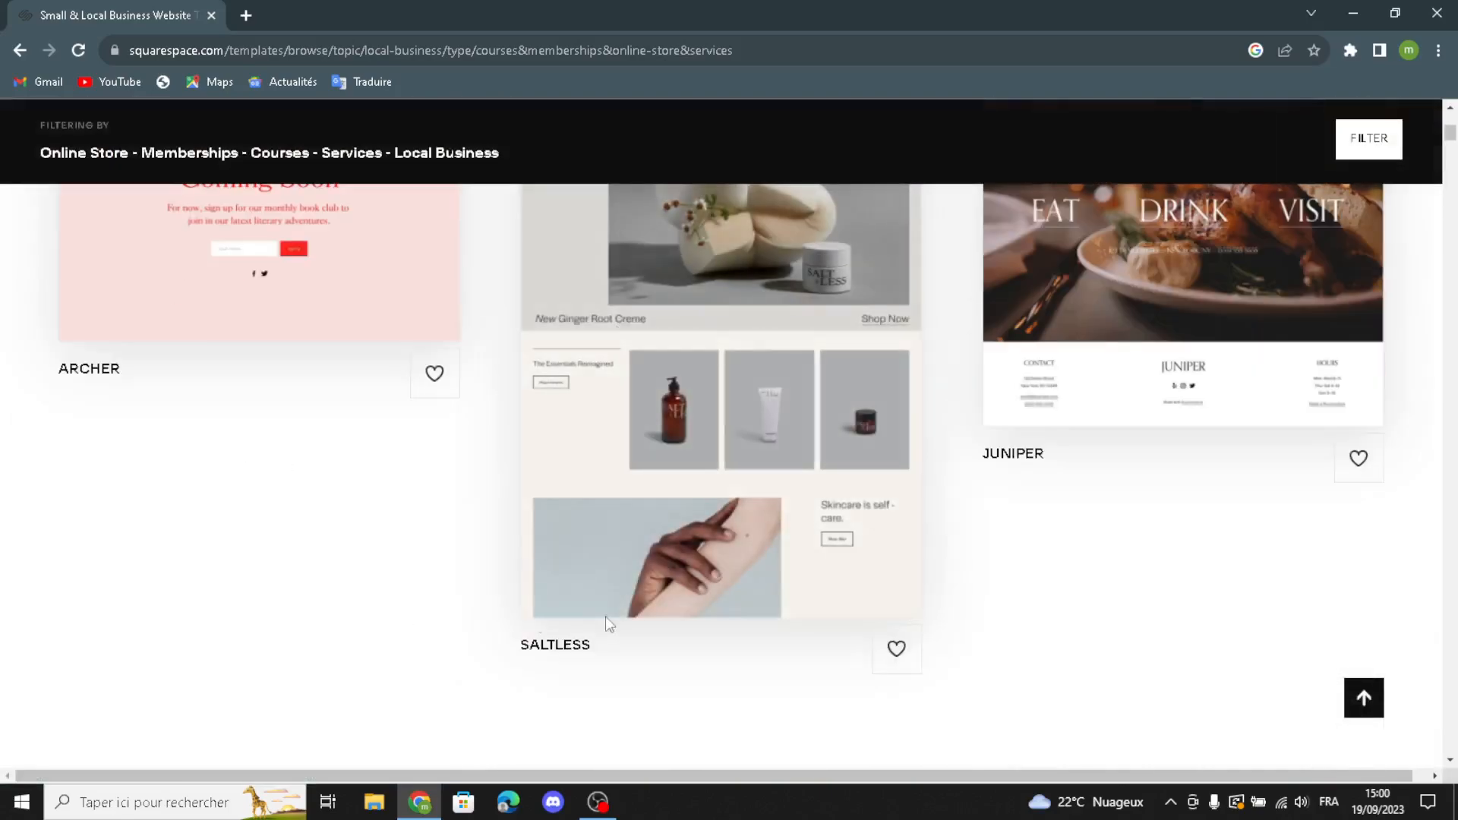
pyautogui.scroll(-7, 803, 606)
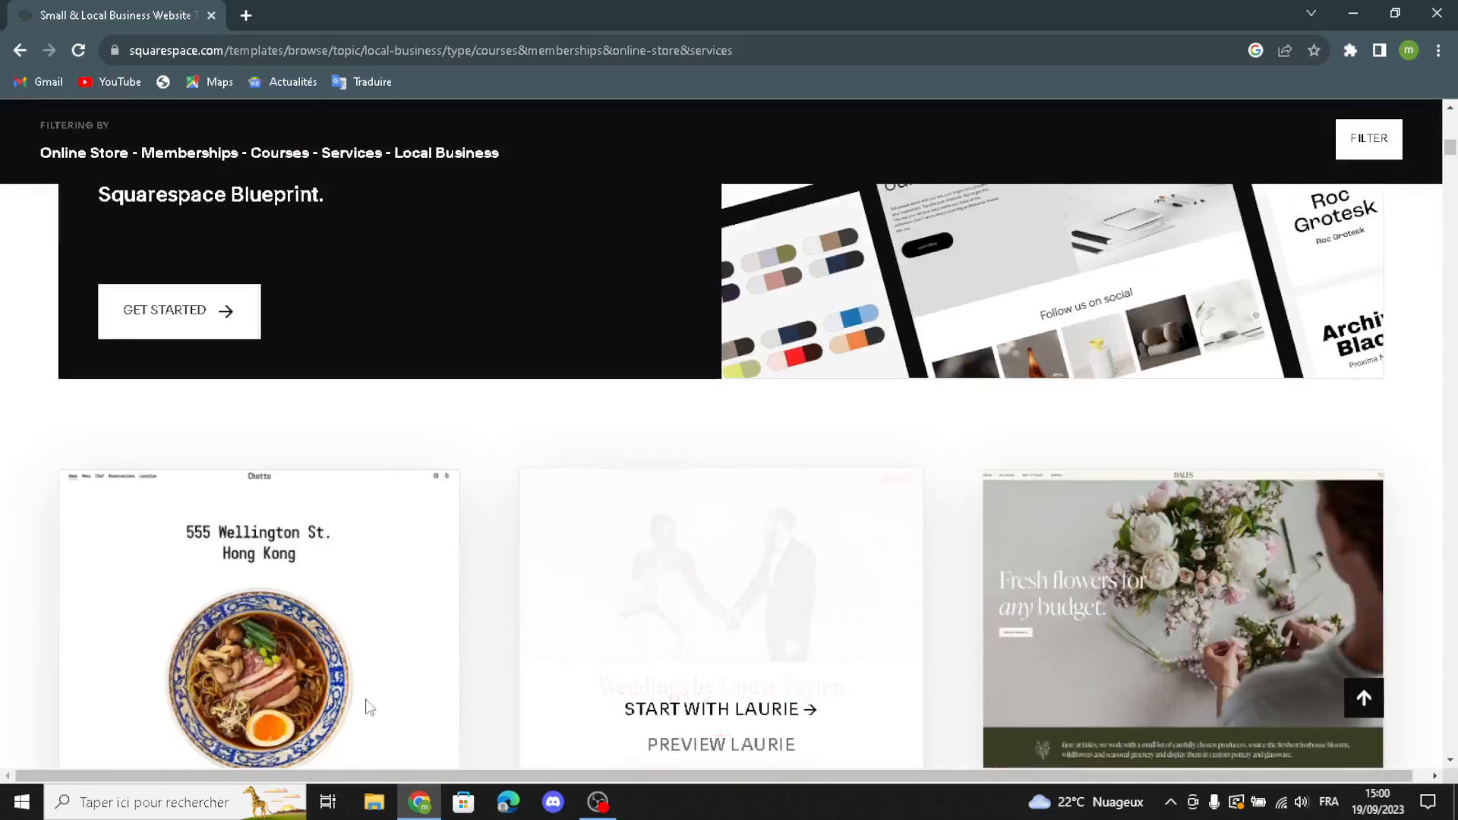
pyautogui.scroll(-6, 604, 455)
pyautogui.scroll(6, 604, 455)
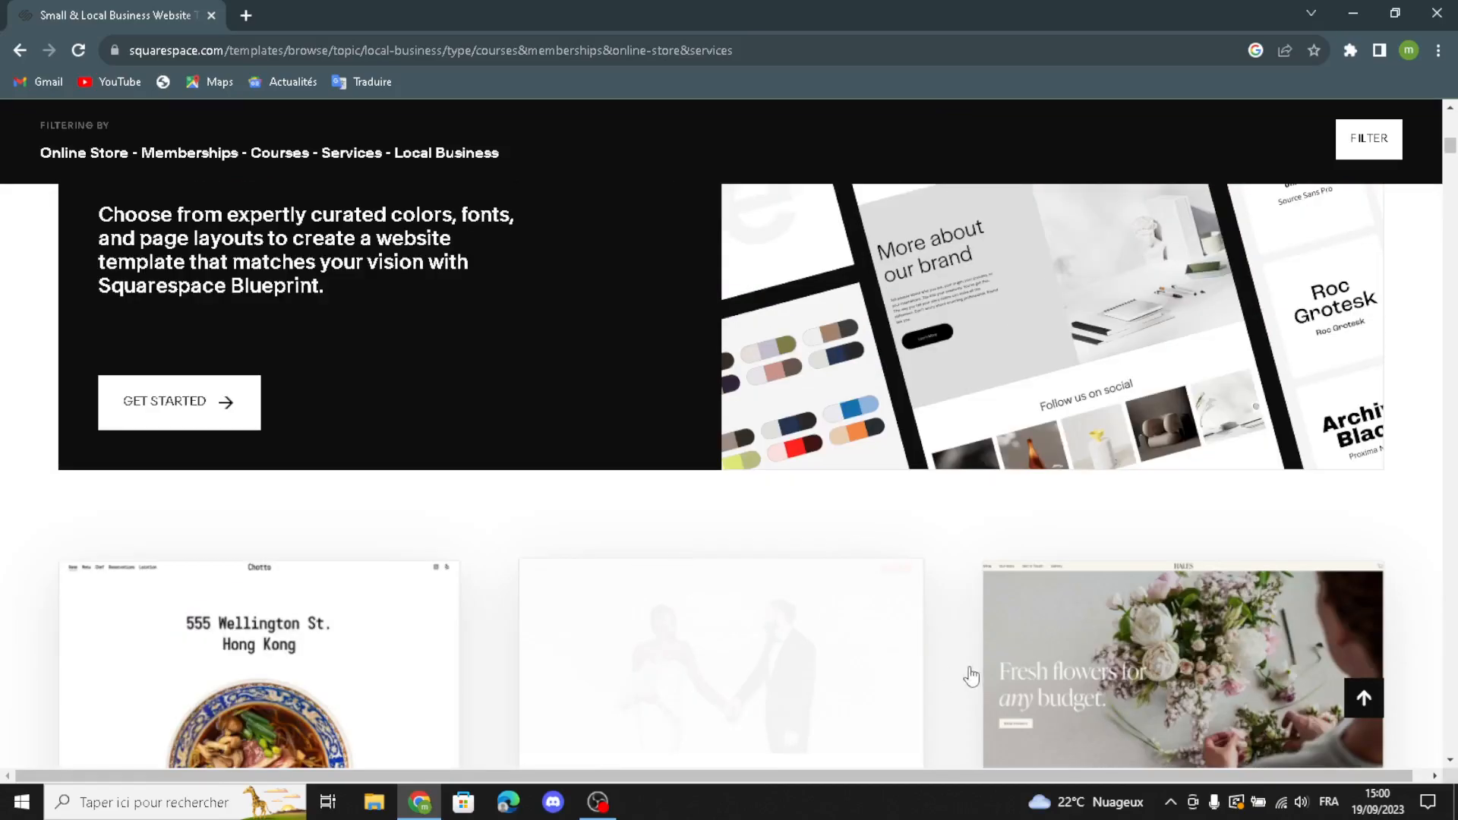
pyautogui.scroll(-3, 969, 585)
pyautogui.scroll(-4, 1063, 536)
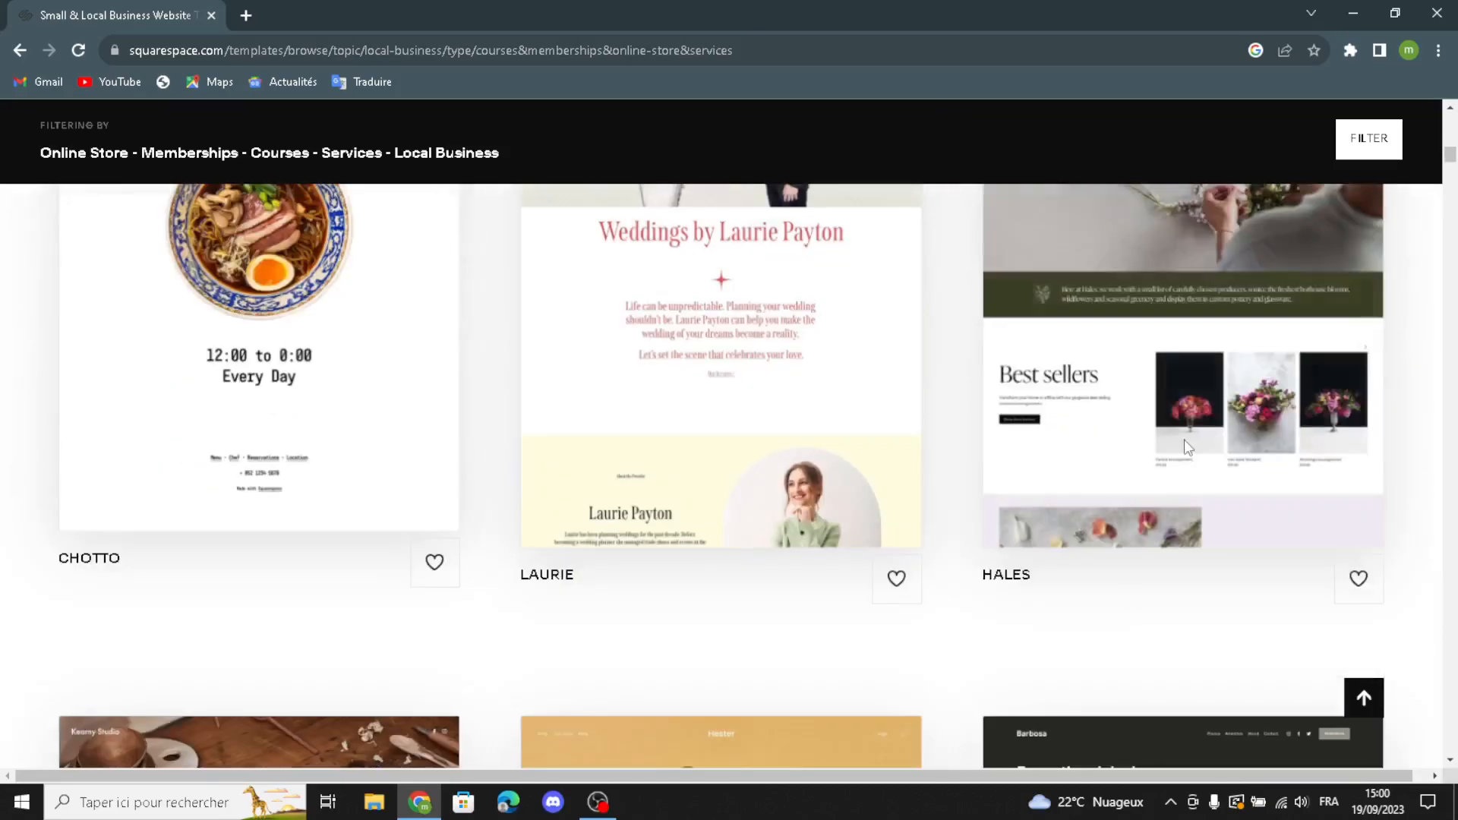
pyautogui.scroll(10, 606, 503)
pyautogui.scroll(1, 606, 503)
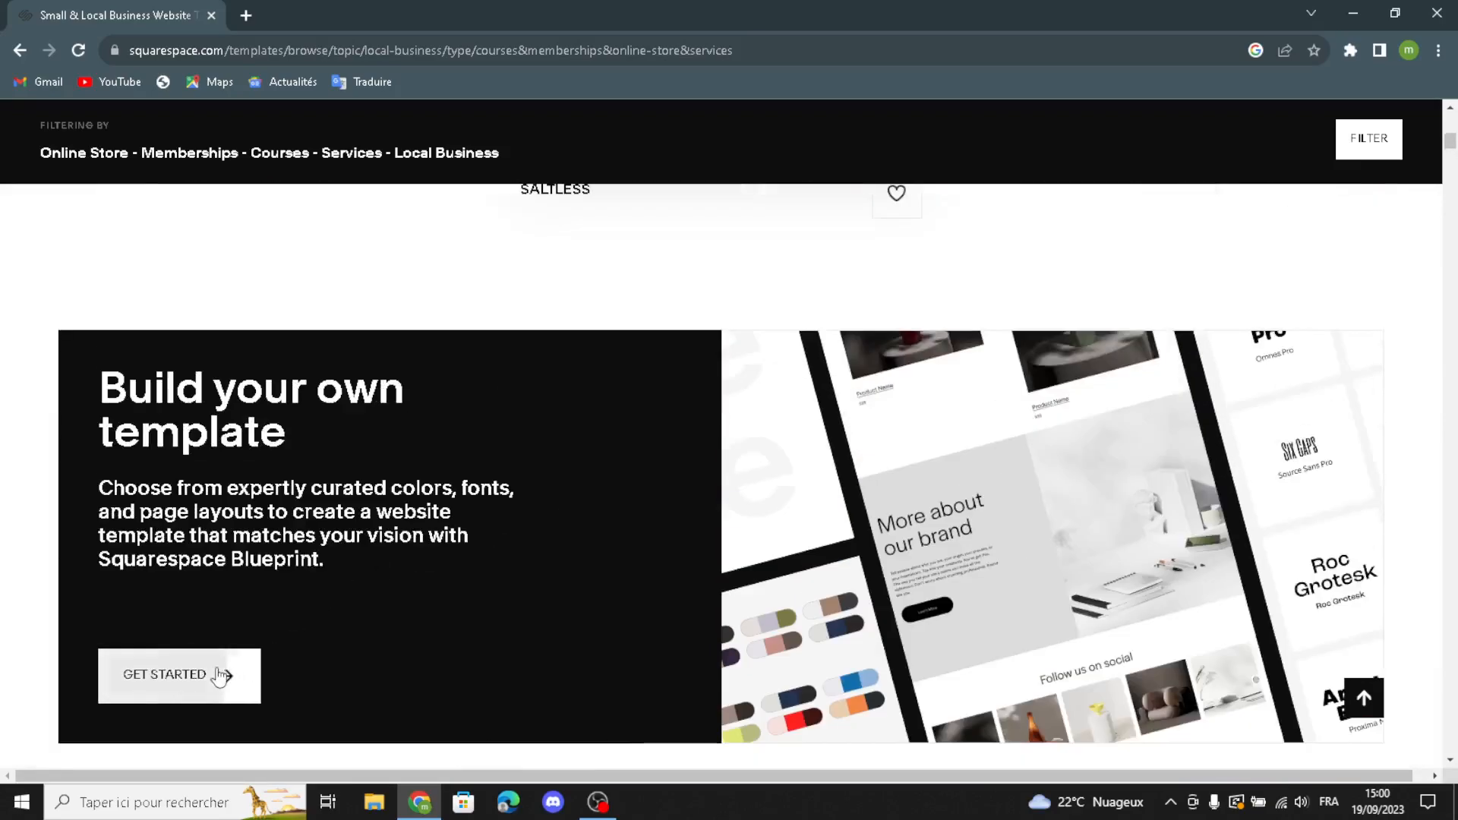
# Step: Start building a custom template with Squarespace Blueprint, title the site "ElectroDash" and continue to the homepage setup
pyautogui.click(139, 666)
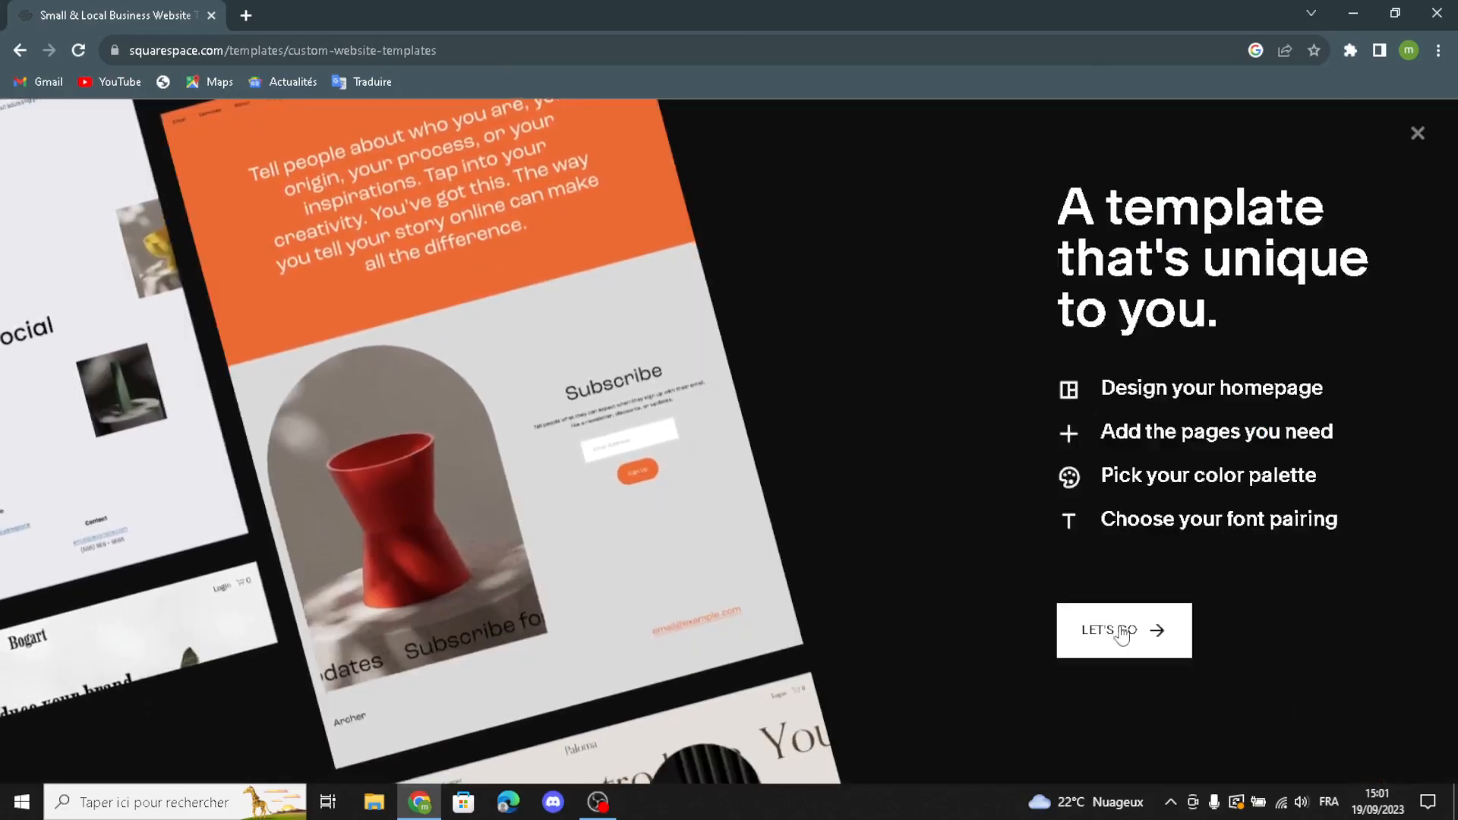
pyautogui.click(1120, 637)
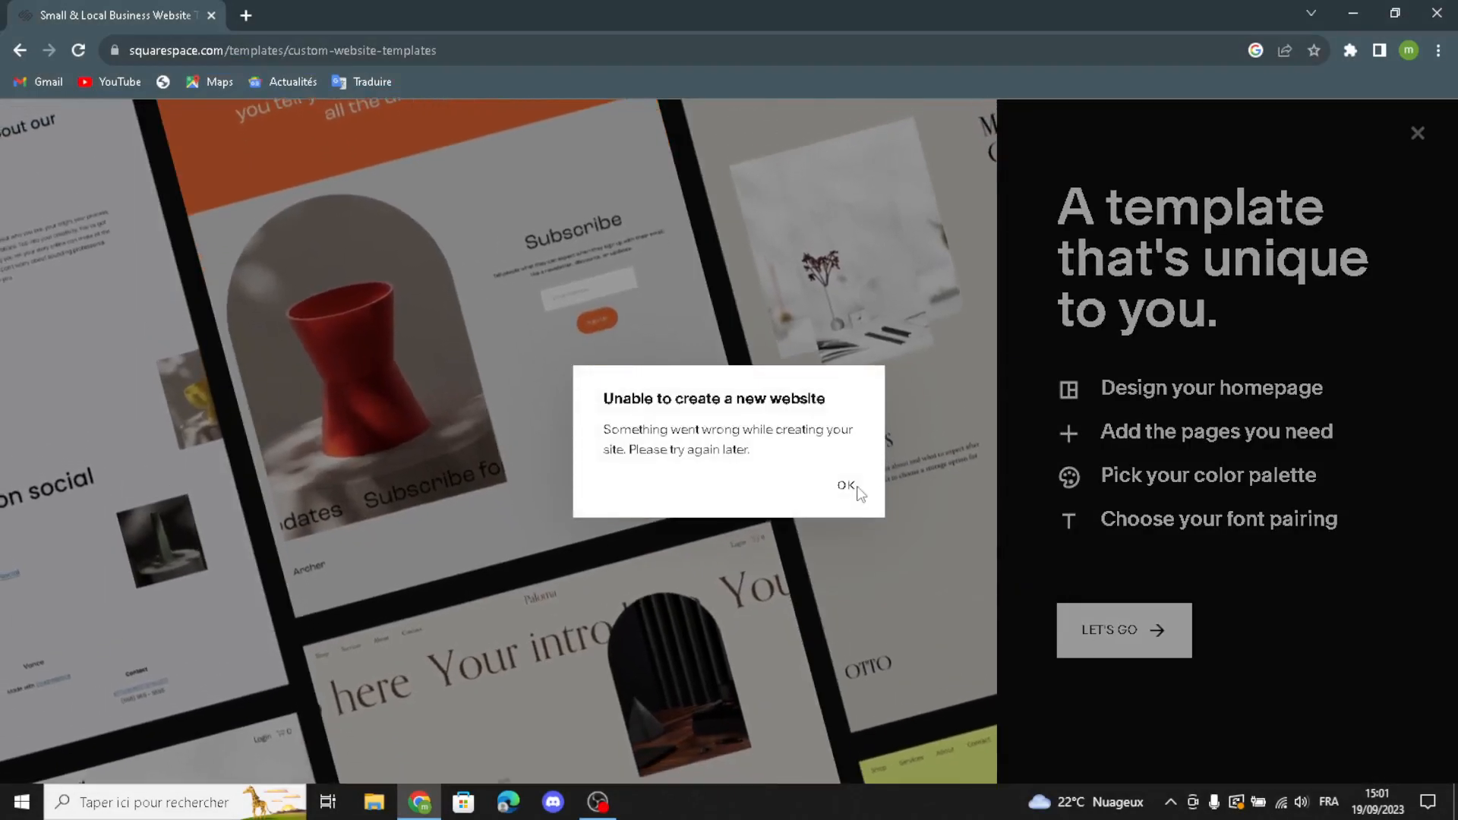
pyautogui.click(1091, 628)
pyautogui.click(1091, 633)
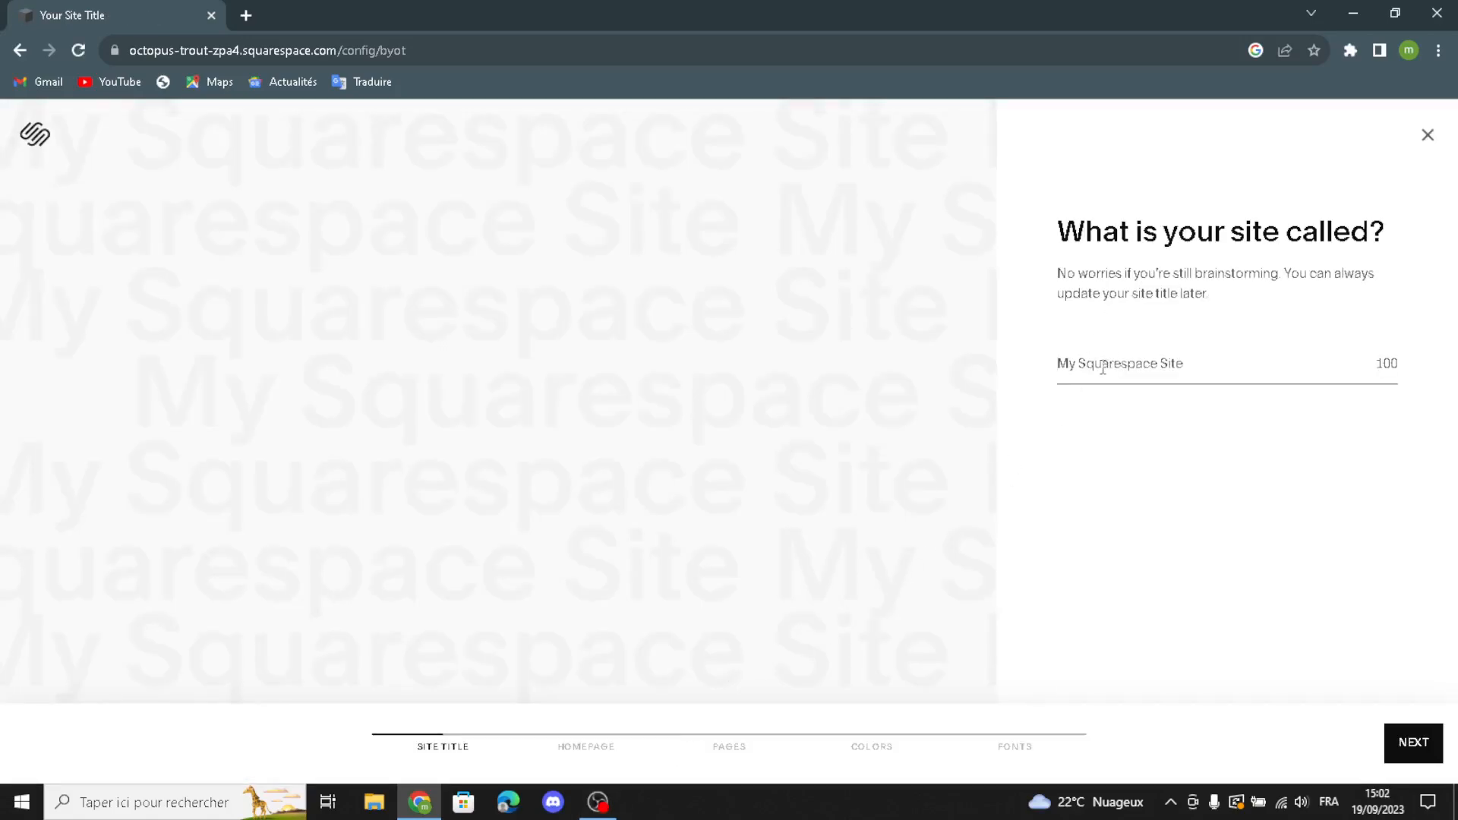
pyautogui.write('ElectroDash')
pyautogui.click(1427, 758)
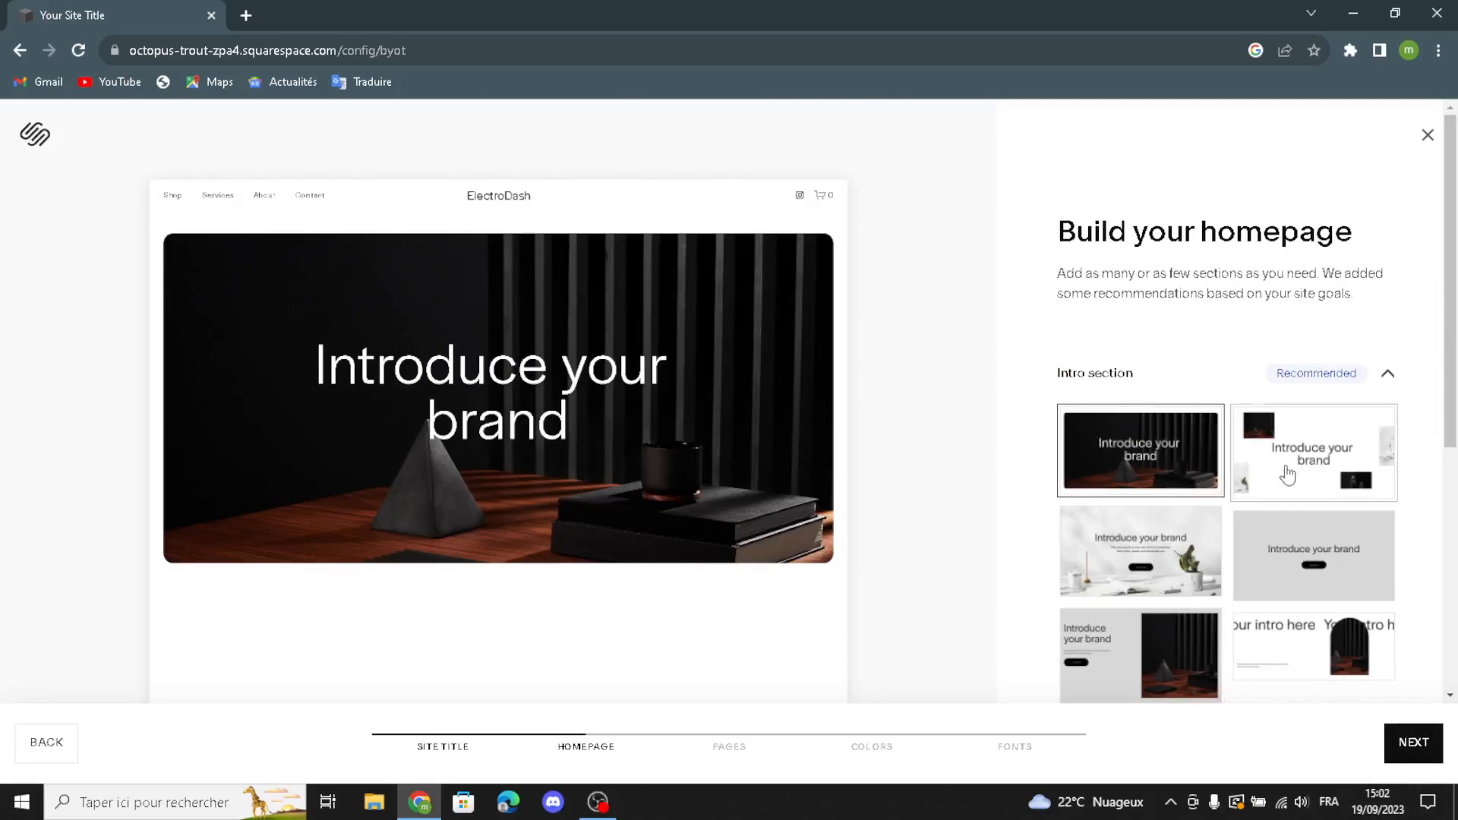
# Step: Choose the intro layout with images scattered around the title and the four-product "Shop our products" section for the homepage
pyautogui.scroll(-2, 1261, 509)
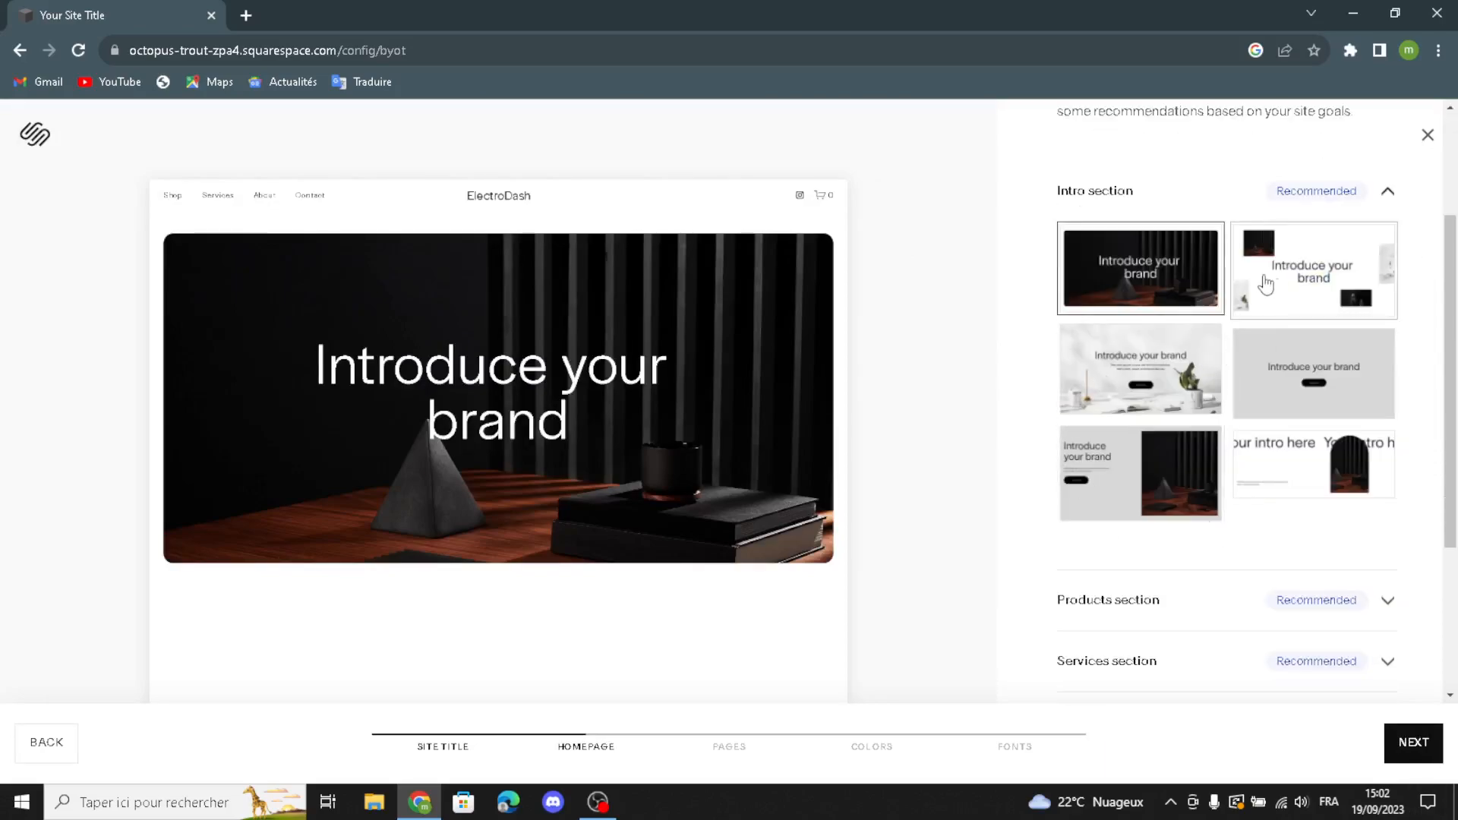
pyautogui.click(1288, 278)
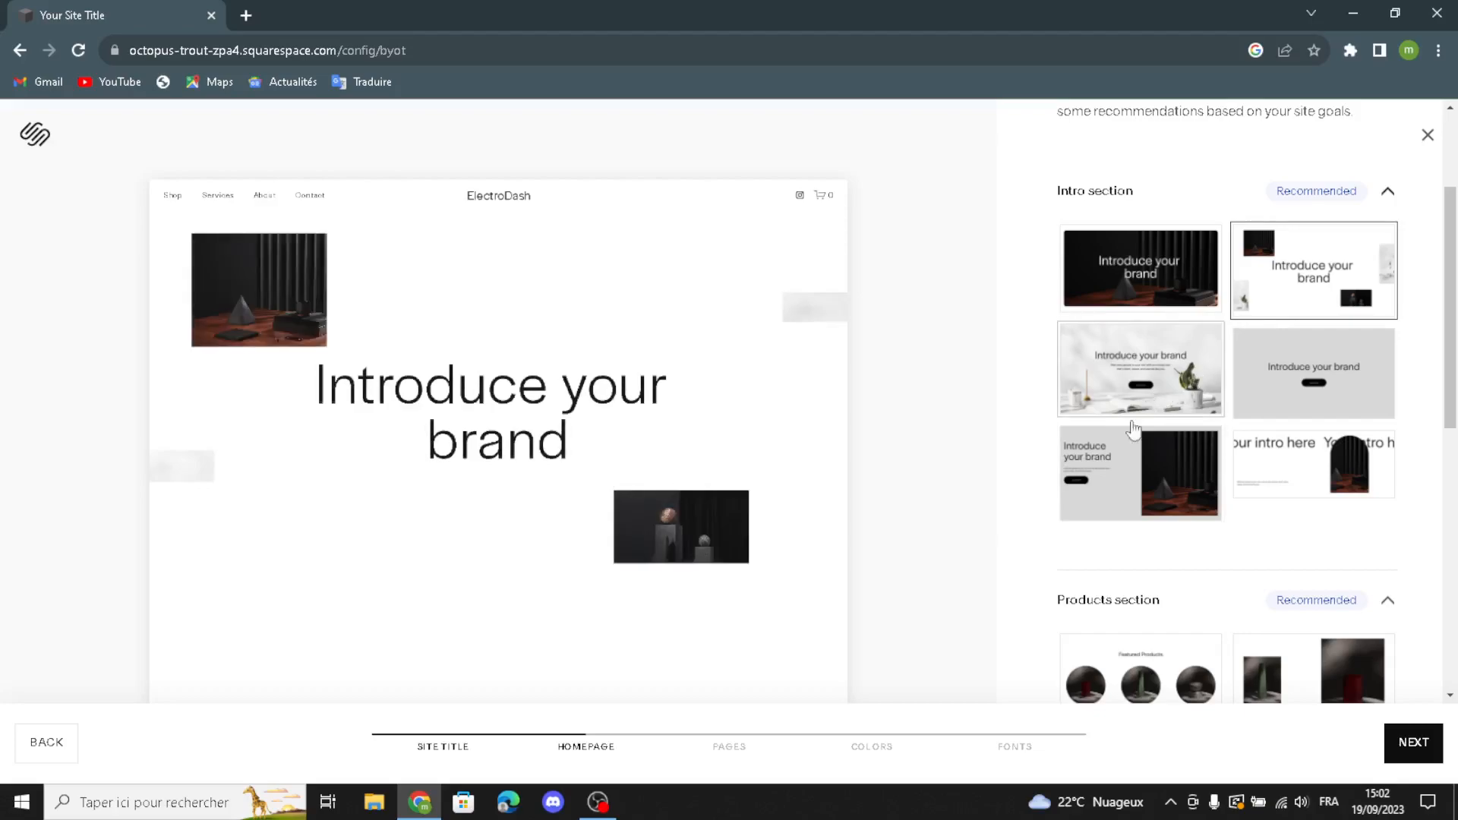
pyautogui.scroll(-3, 1257, 528)
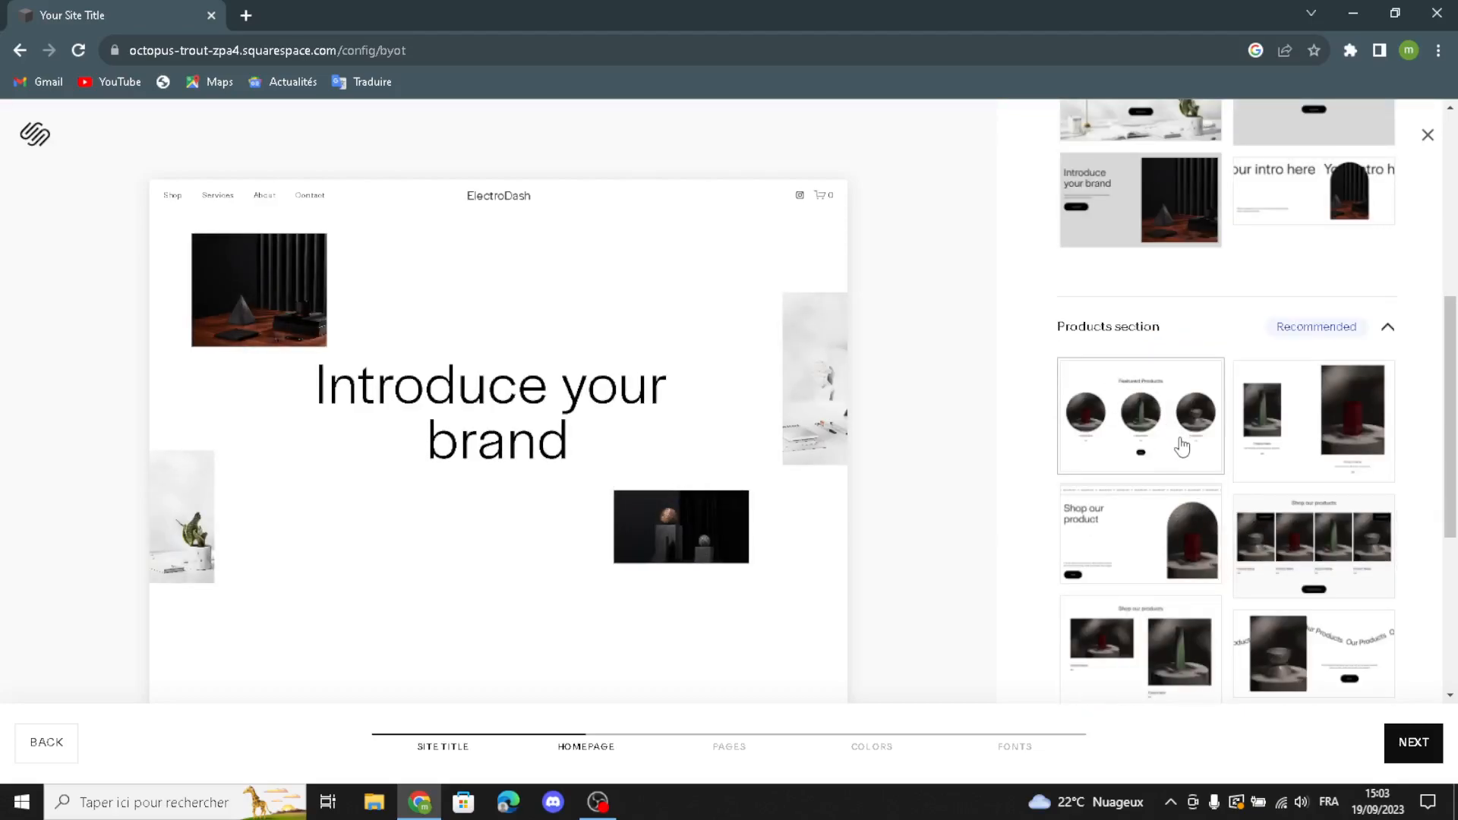
pyautogui.click(1288, 536)
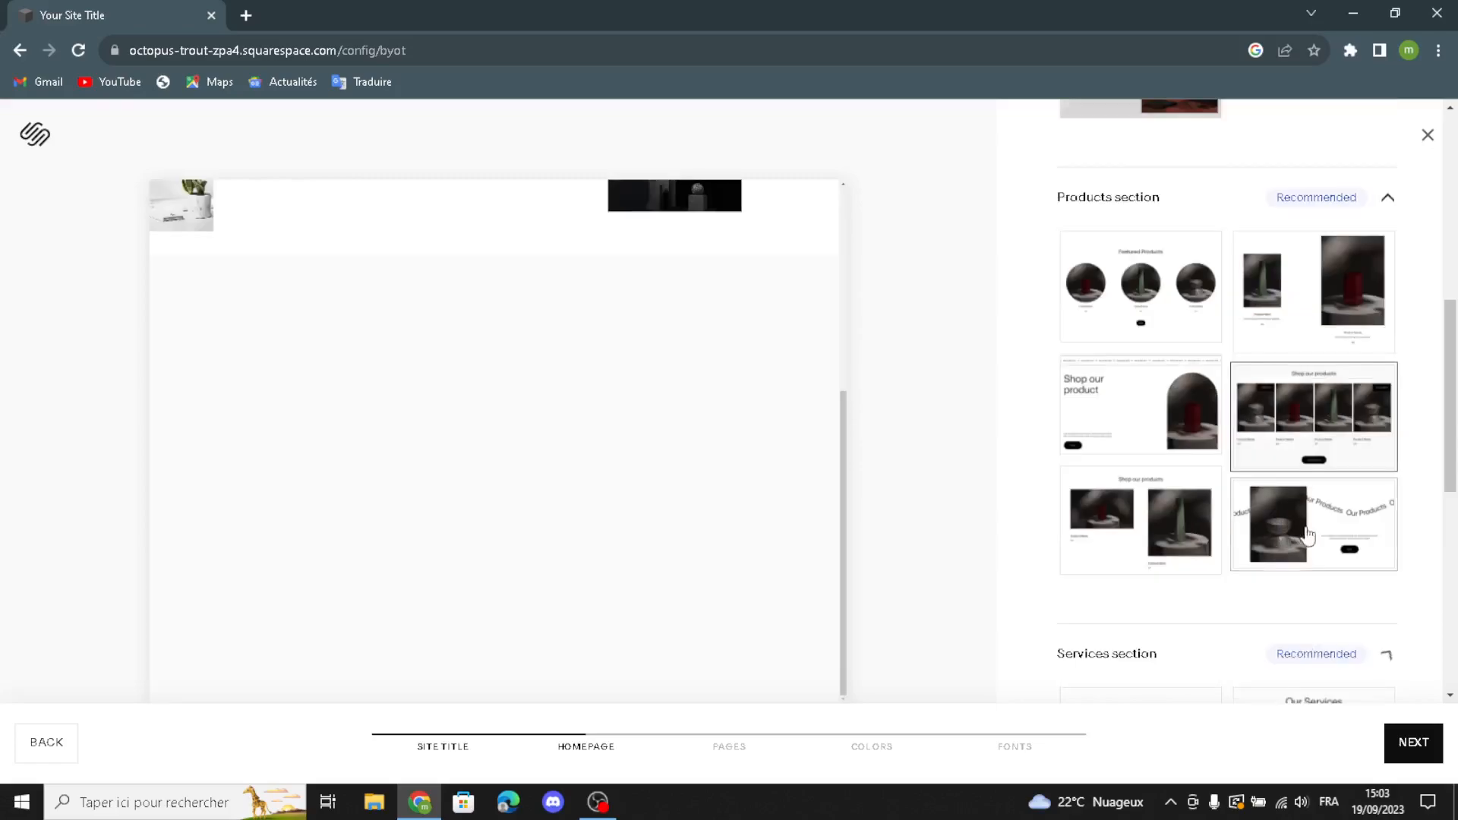
# Step: Add the "Our Services" section with $99 and $199 offers and the "More about our brand" section with text beside an image
pyautogui.scroll(4, 1322, 396)
pyautogui.scroll(-10, 1279, 476)
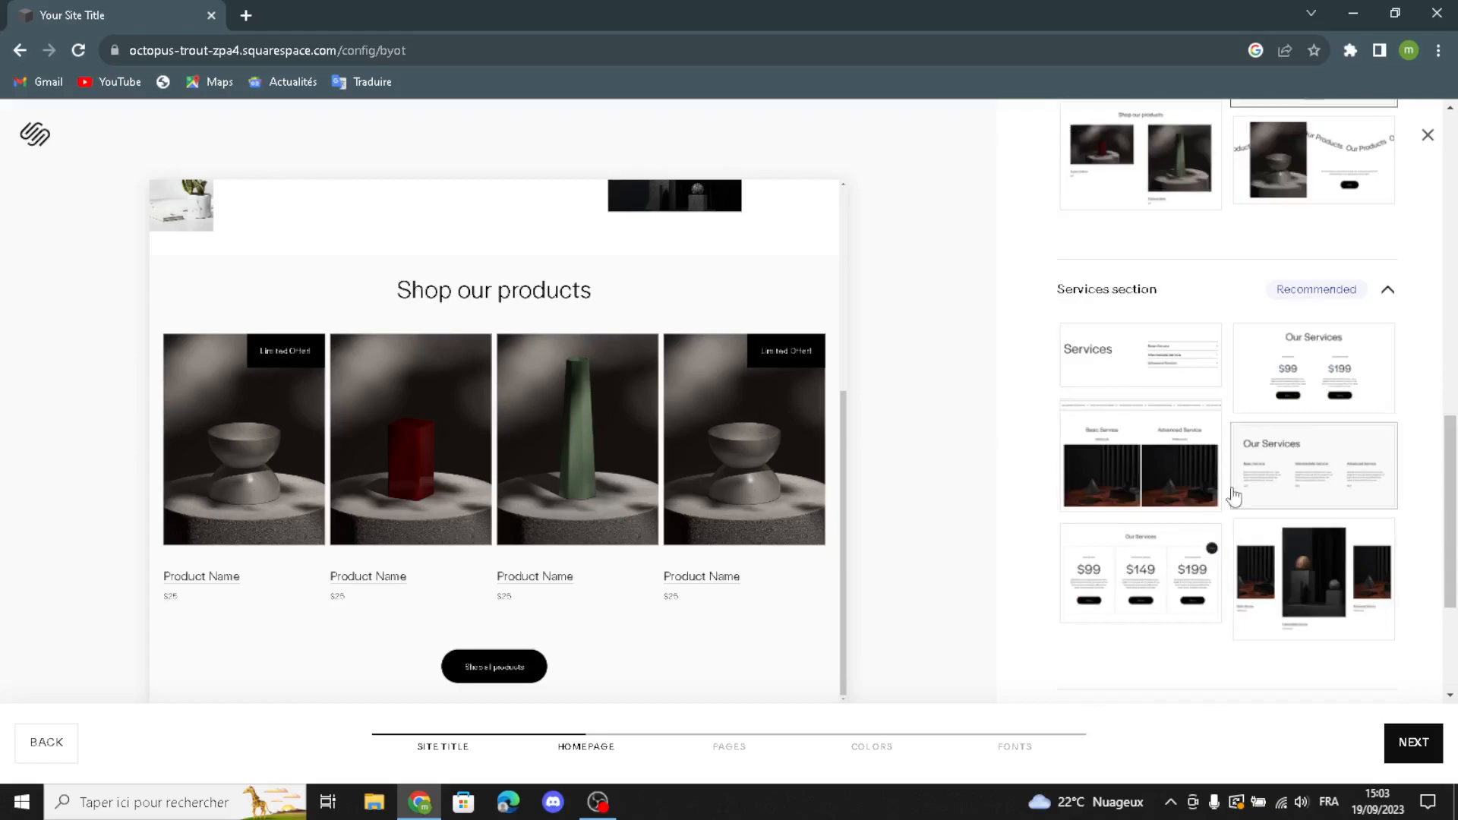
pyautogui.click(1295, 395)
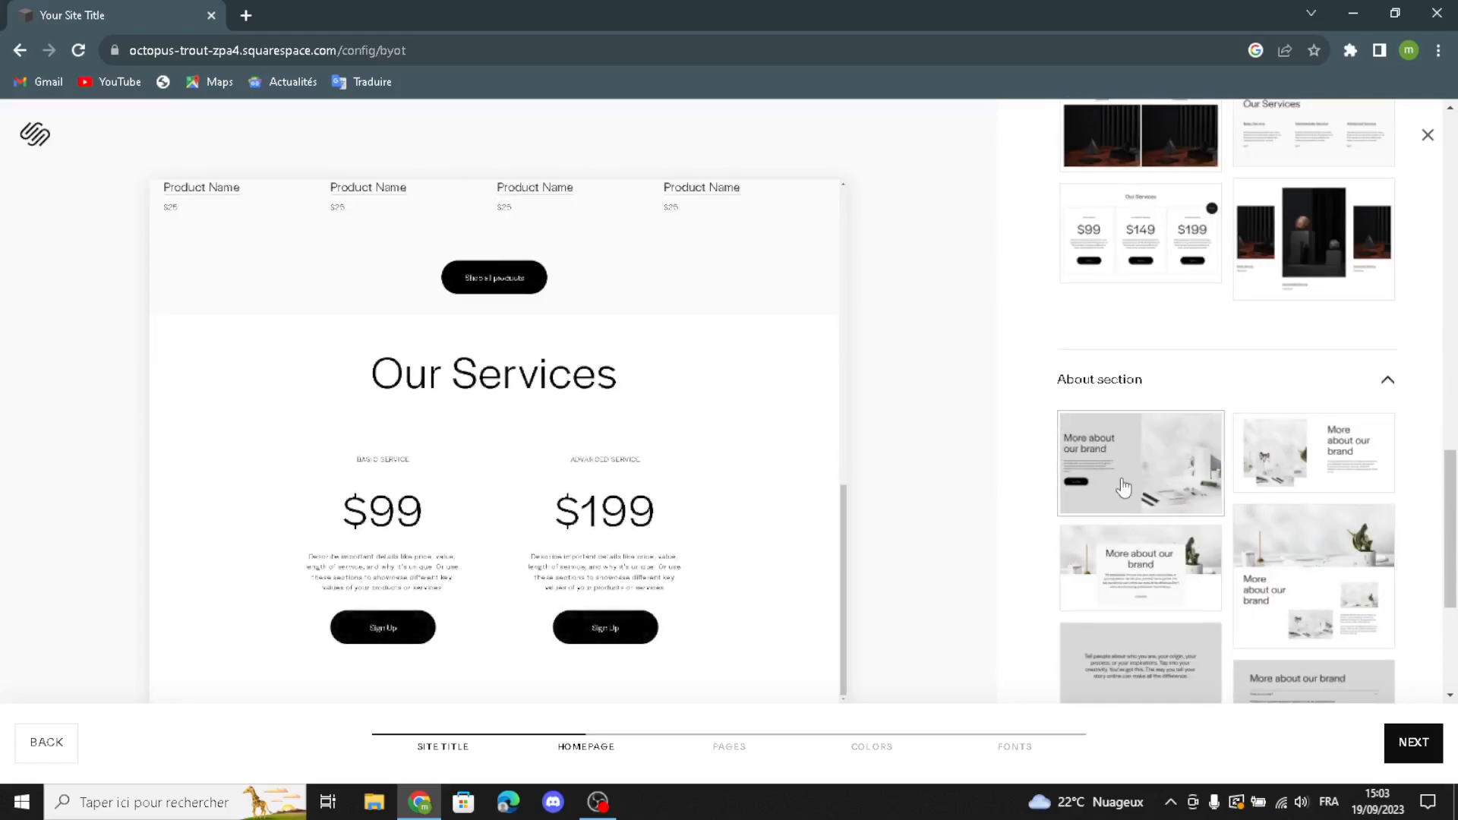
pyautogui.click(1123, 487)
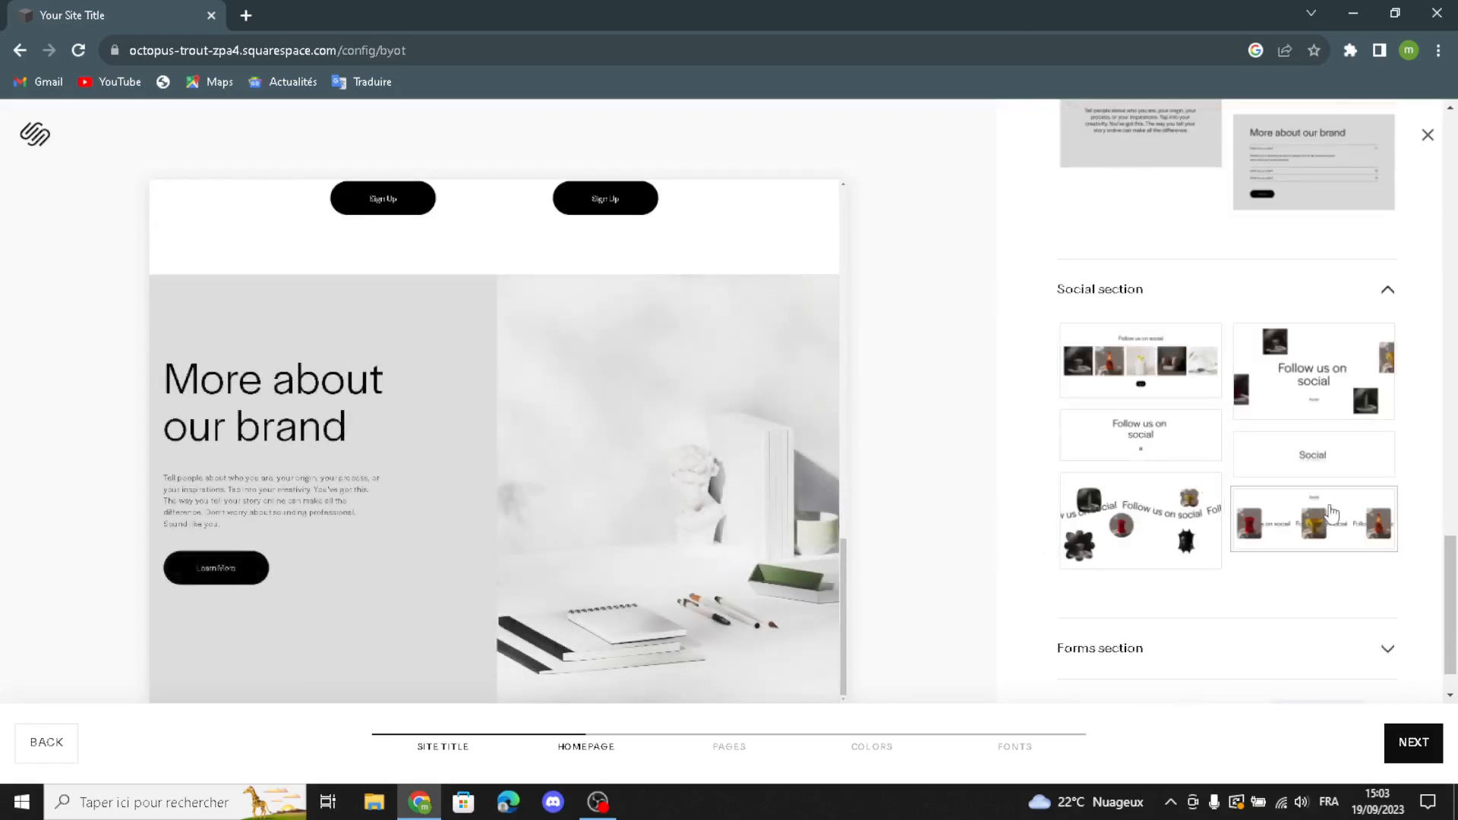
# Step: Add the image-free "Follow us on social" section and the "Get in Touch" form, and continue to the page selection
pyautogui.click(1155, 441)
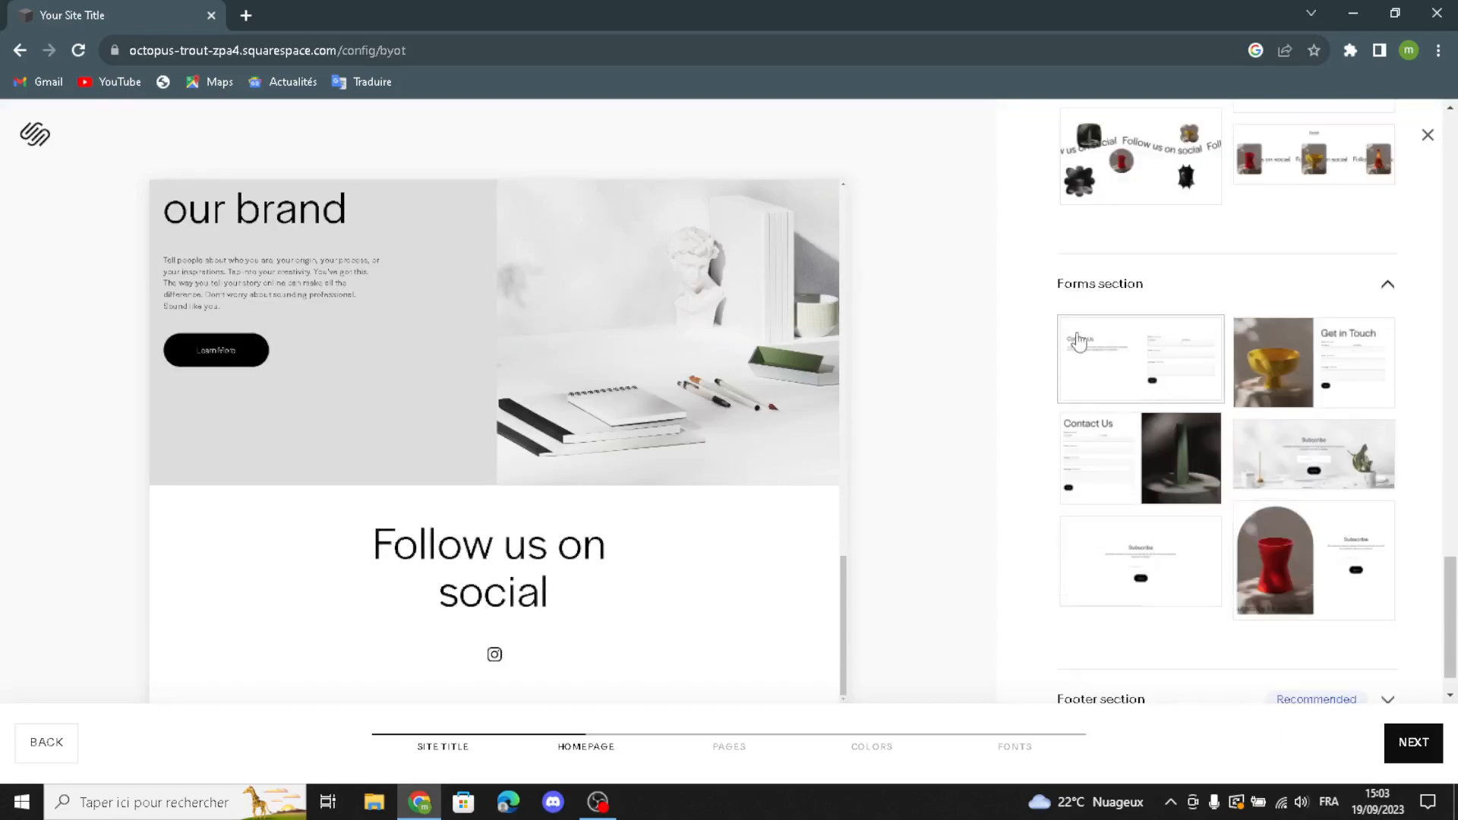
pyautogui.click(1268, 395)
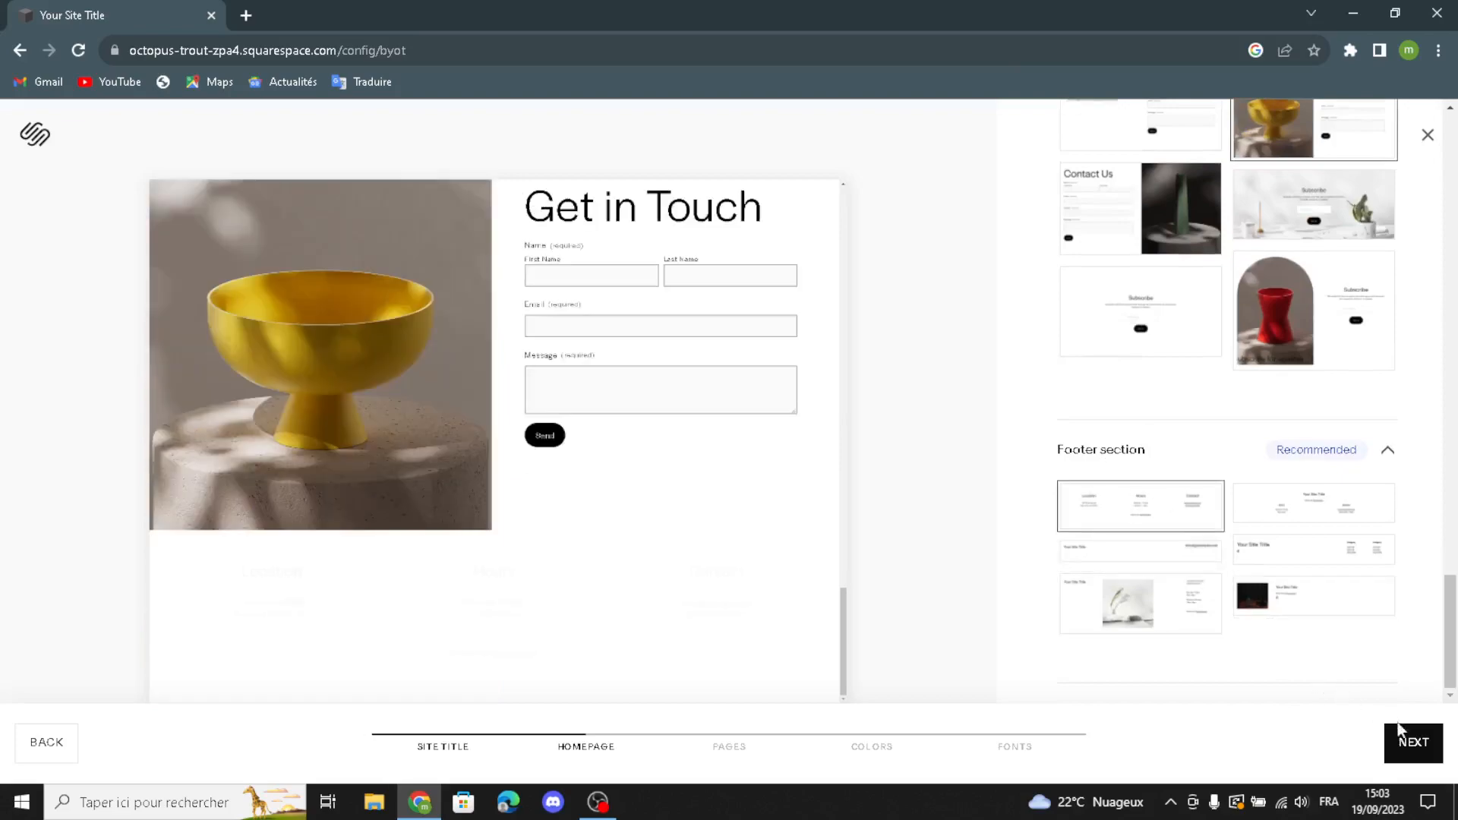
pyautogui.click(1412, 741)
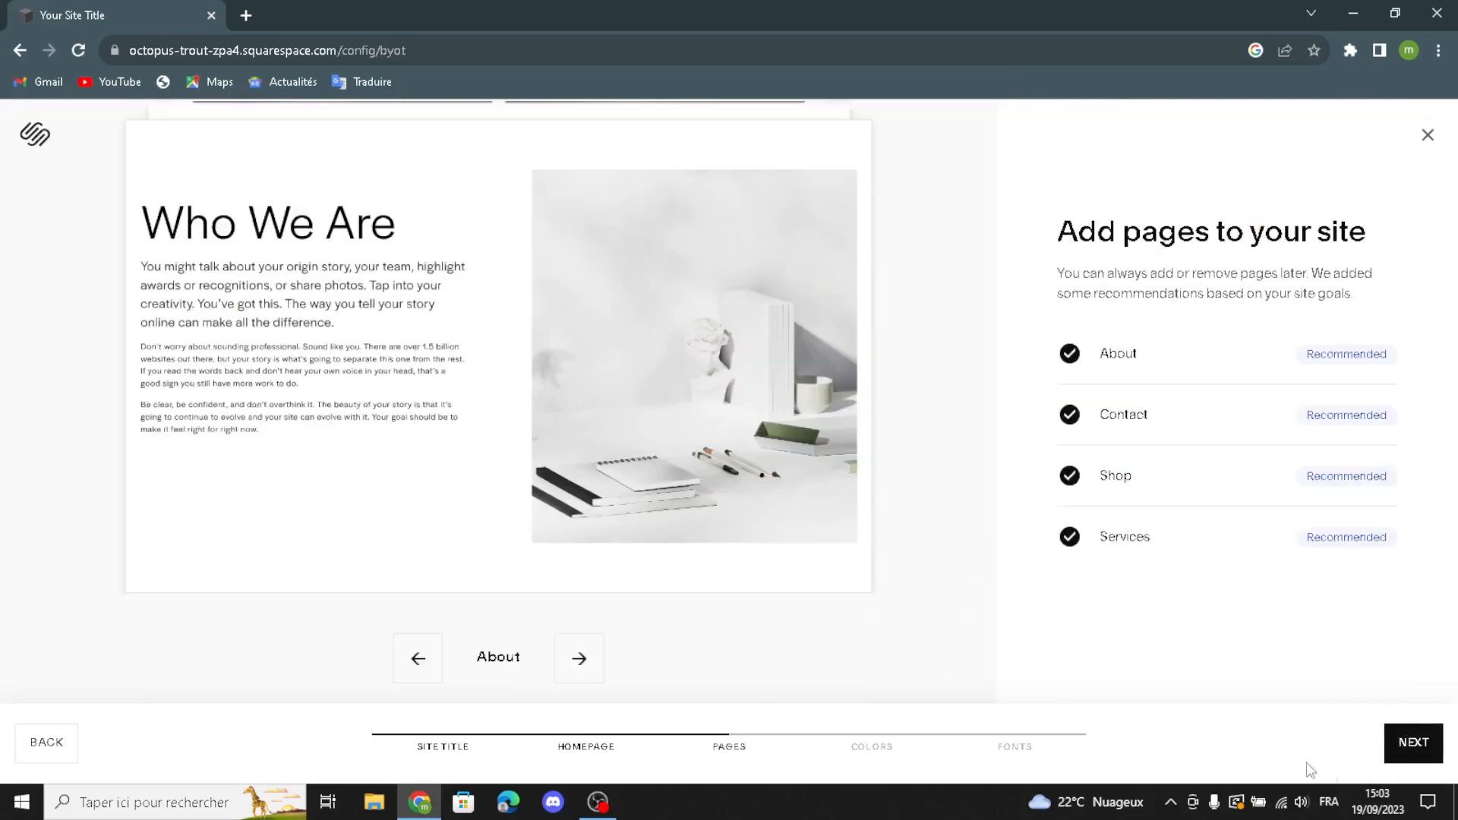
# Step: Keep the recommended pages, choose the light grey, navy and black monochromatic palette with the Omnes Pro font pairing, and finish the template
pyautogui.click(1406, 742)
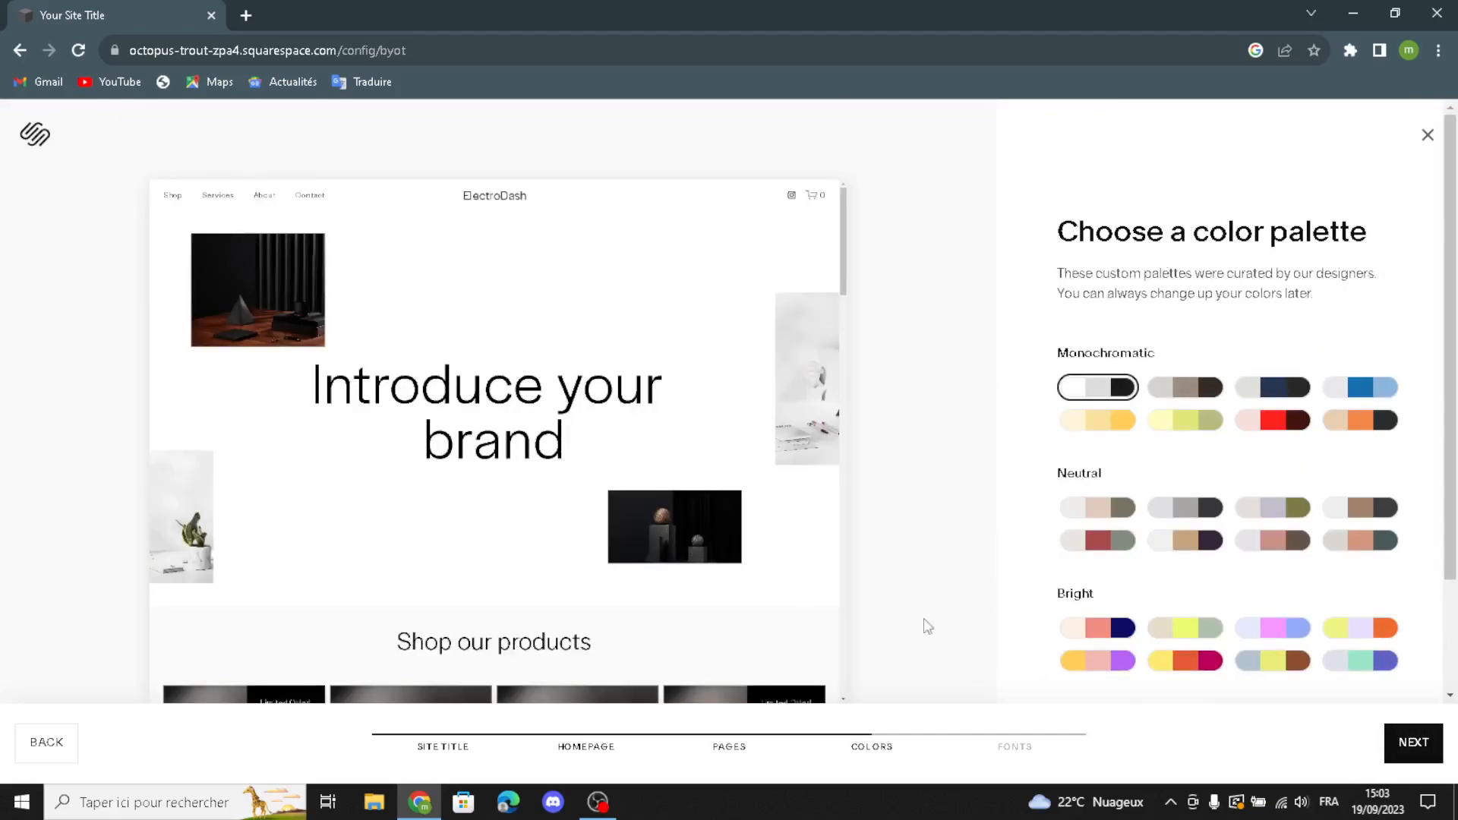
pyautogui.click(1277, 394)
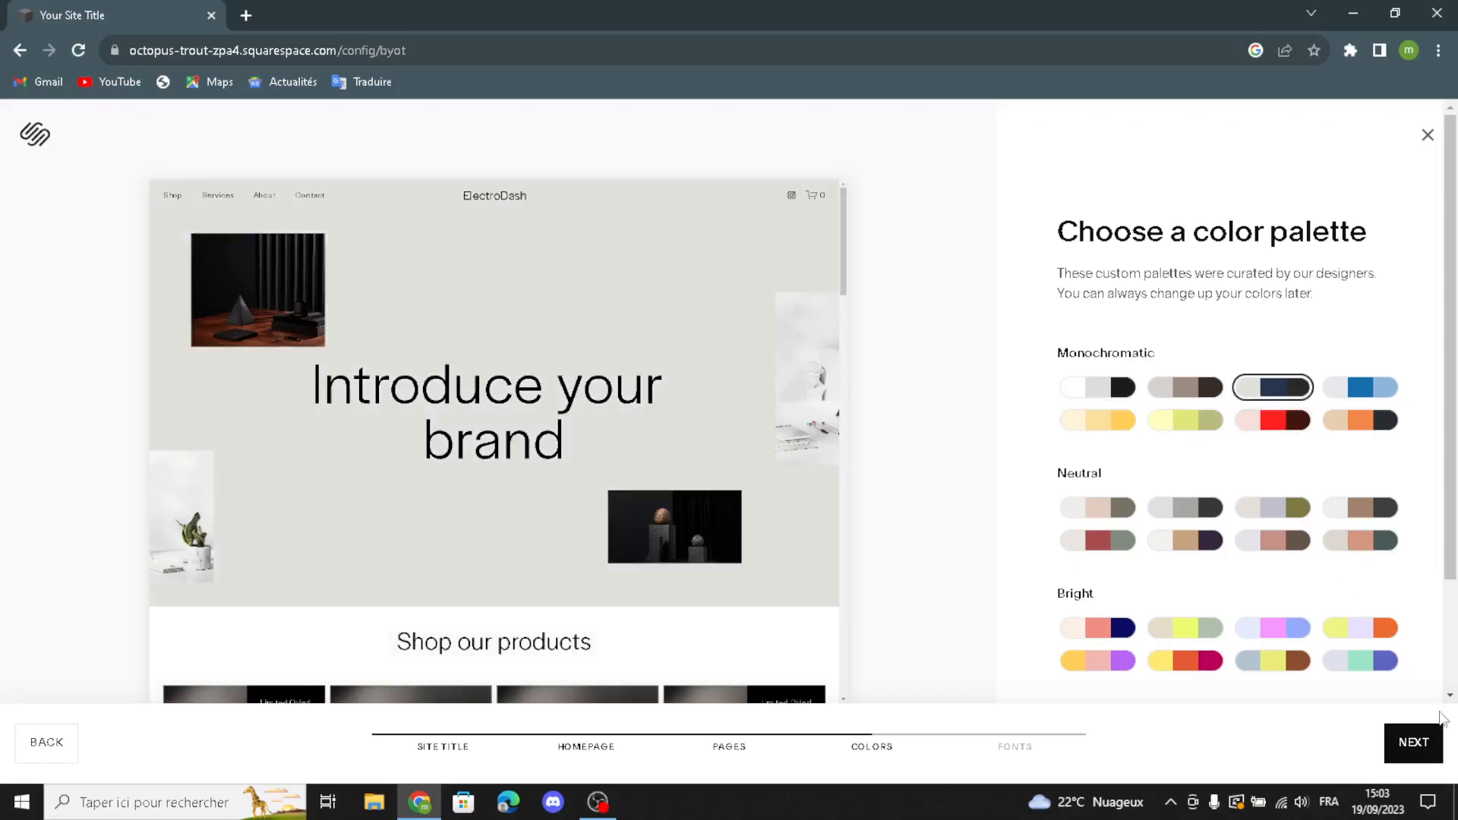
pyautogui.click(1414, 743)
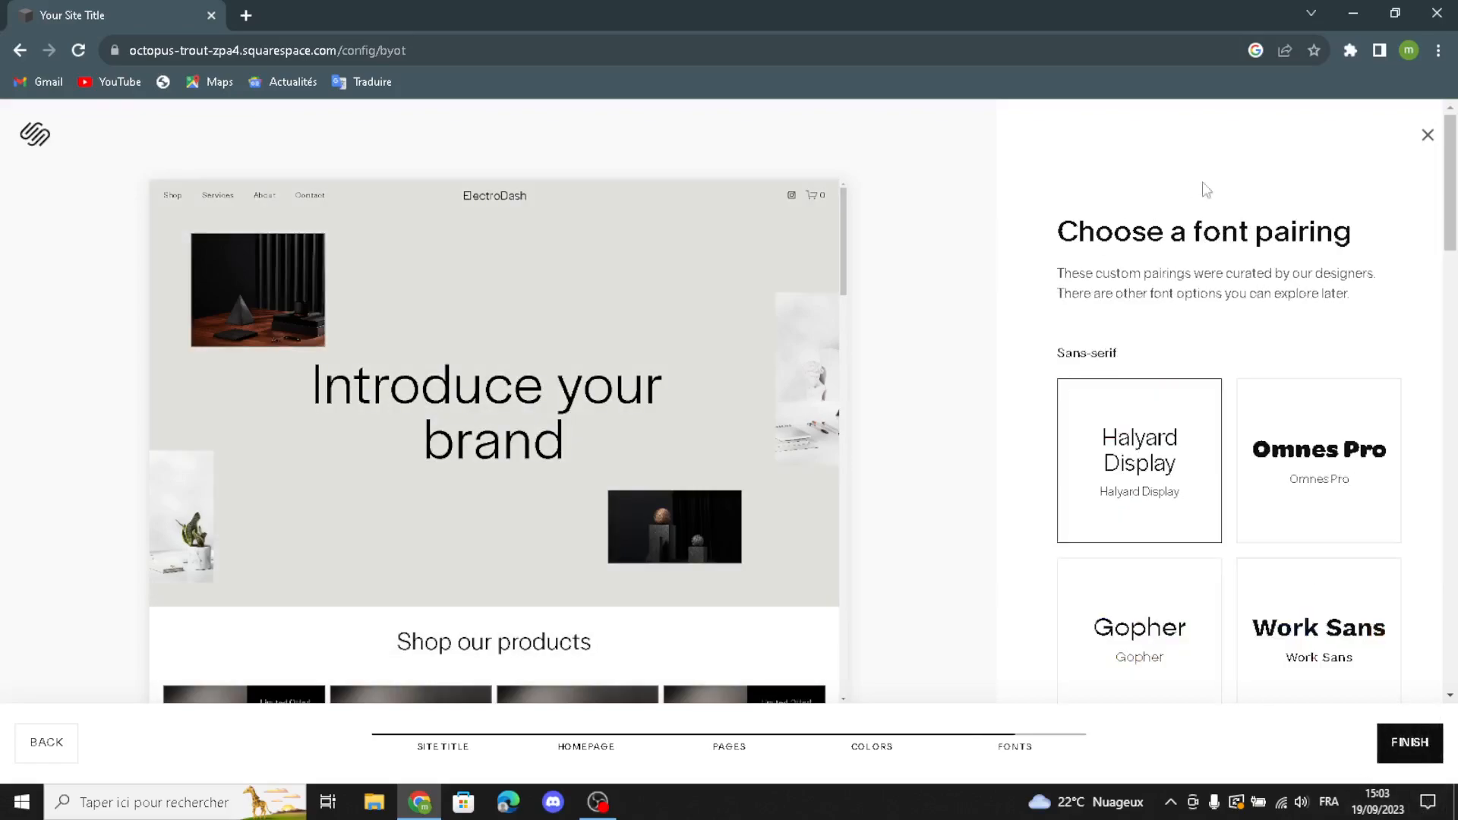
pyautogui.click(1295, 505)
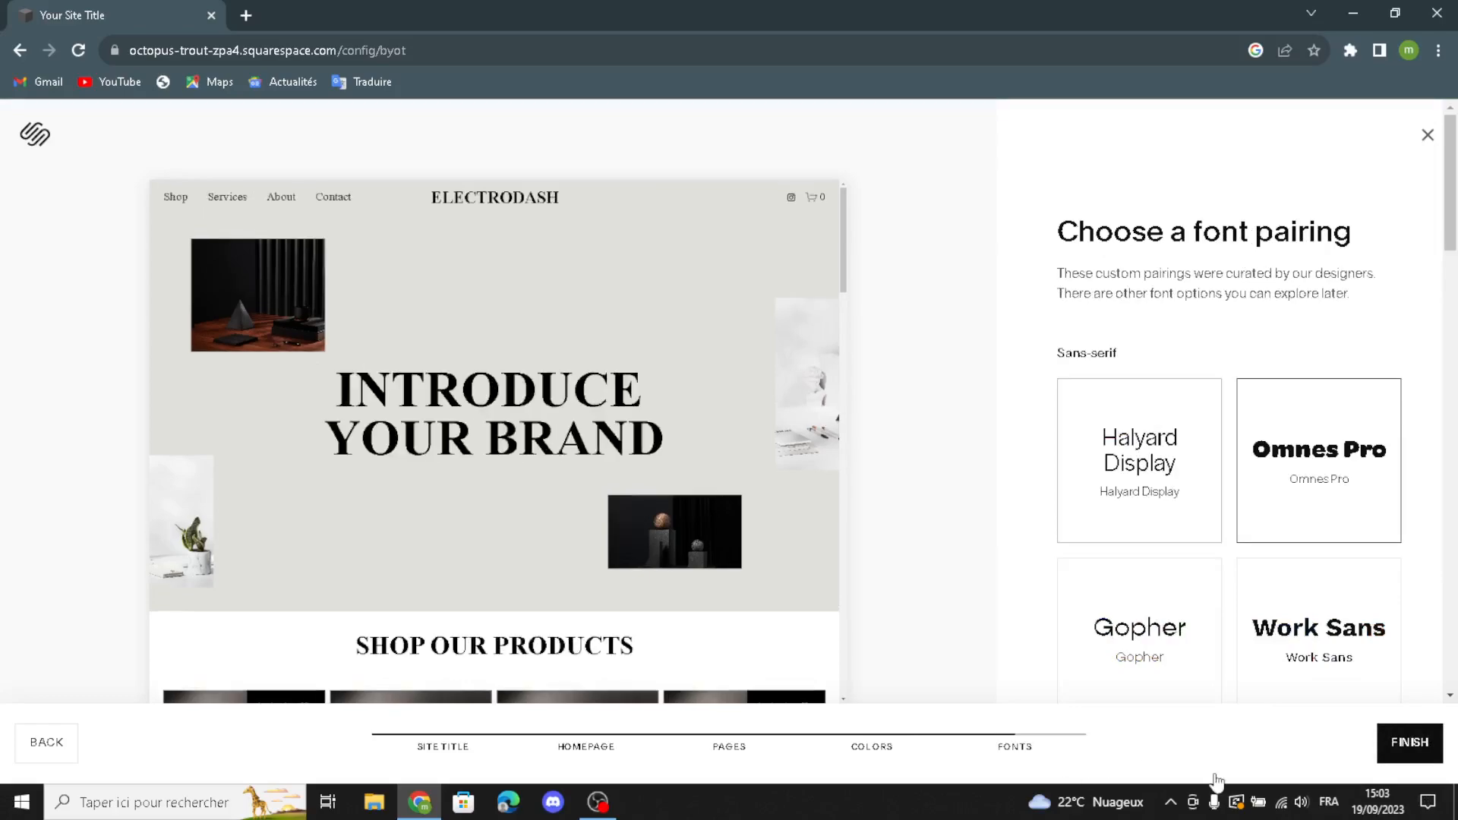
pyautogui.click(1386, 760)
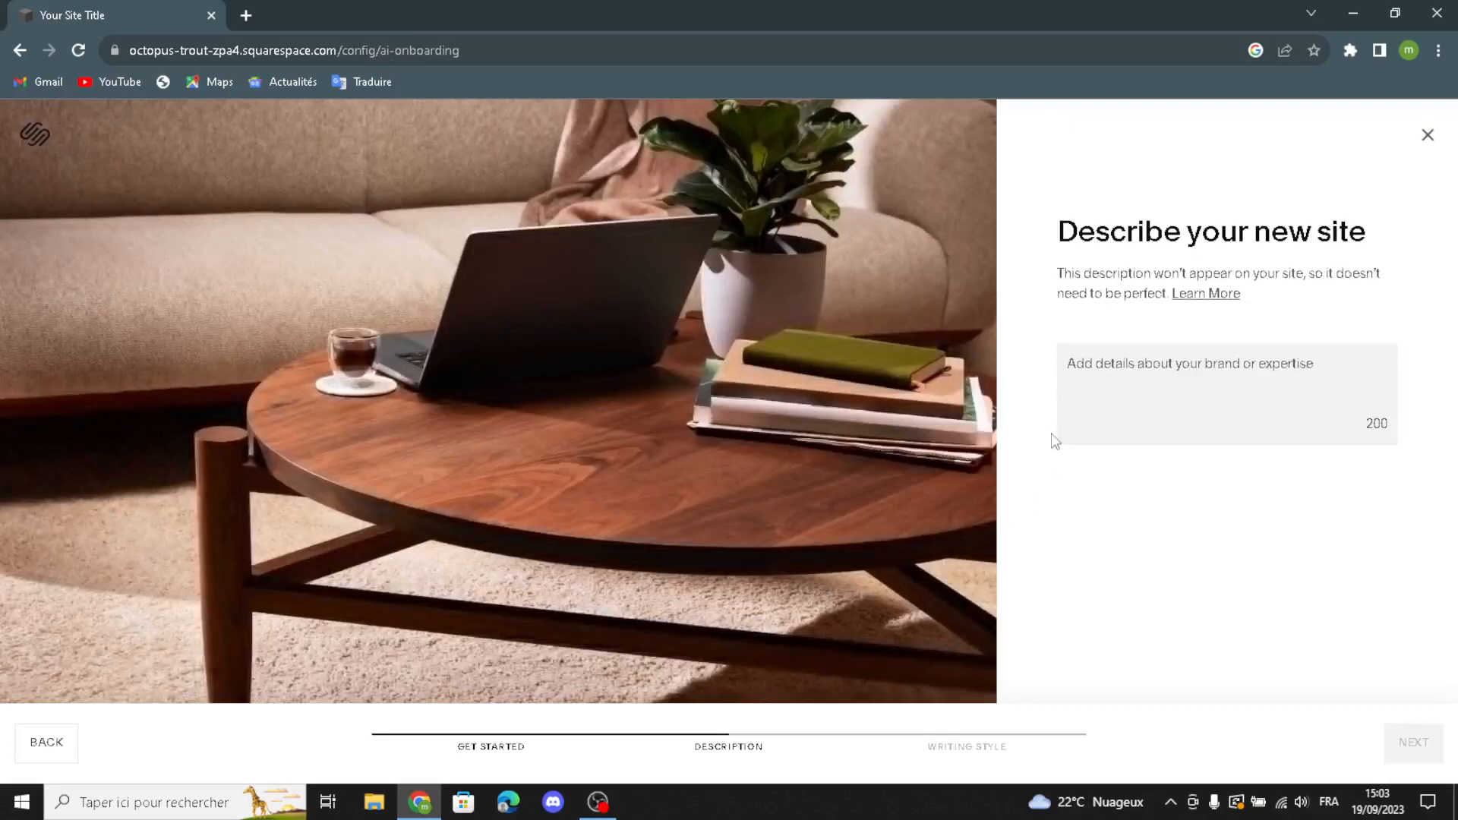
# Step: Describe the new site as "electronics store", choose the Professional writing style and finish the setup
pyautogui.click(1089, 370)
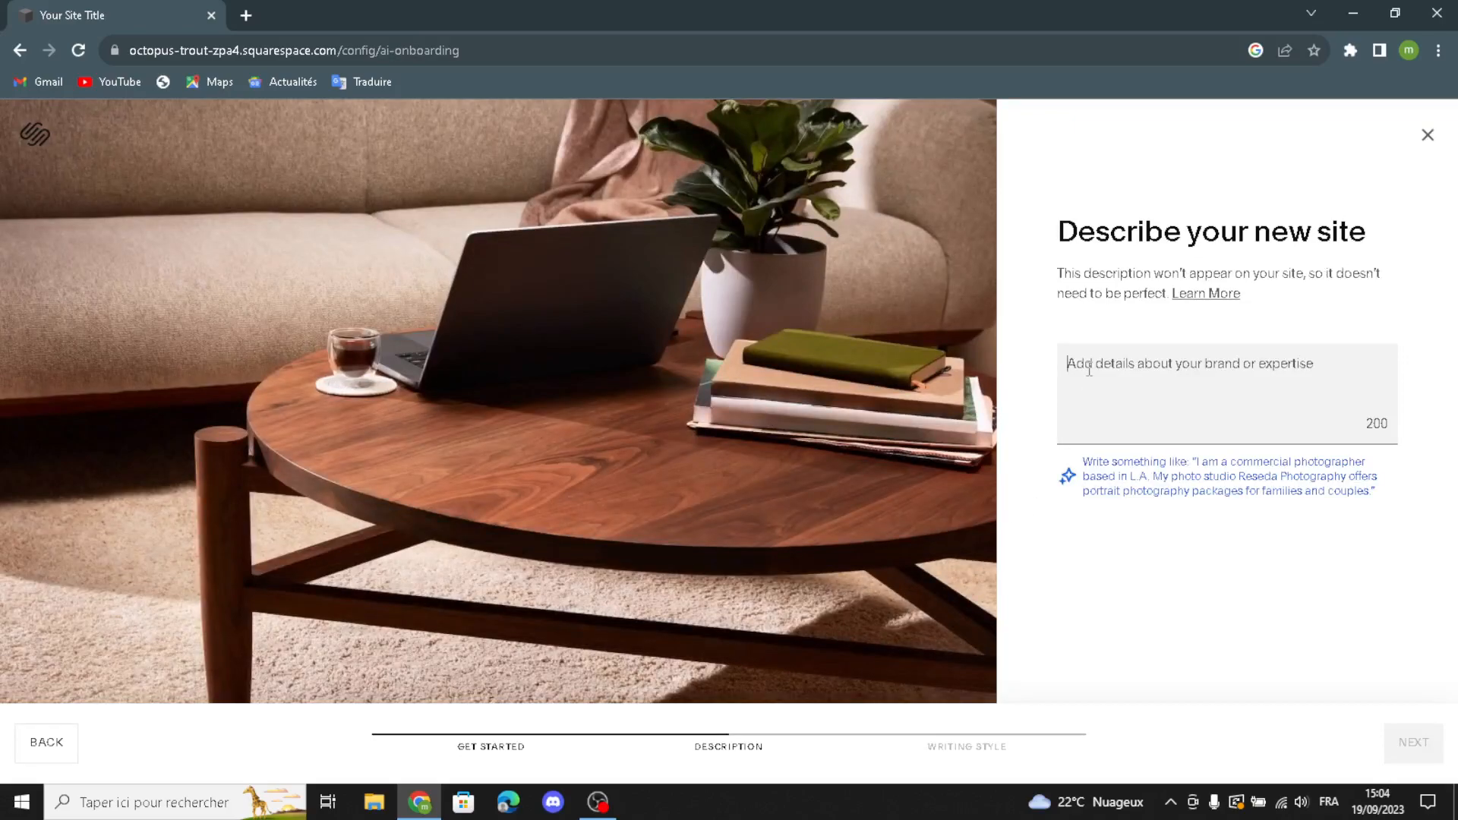
pyautogui.write('electronics store')
pyautogui.press('Return')
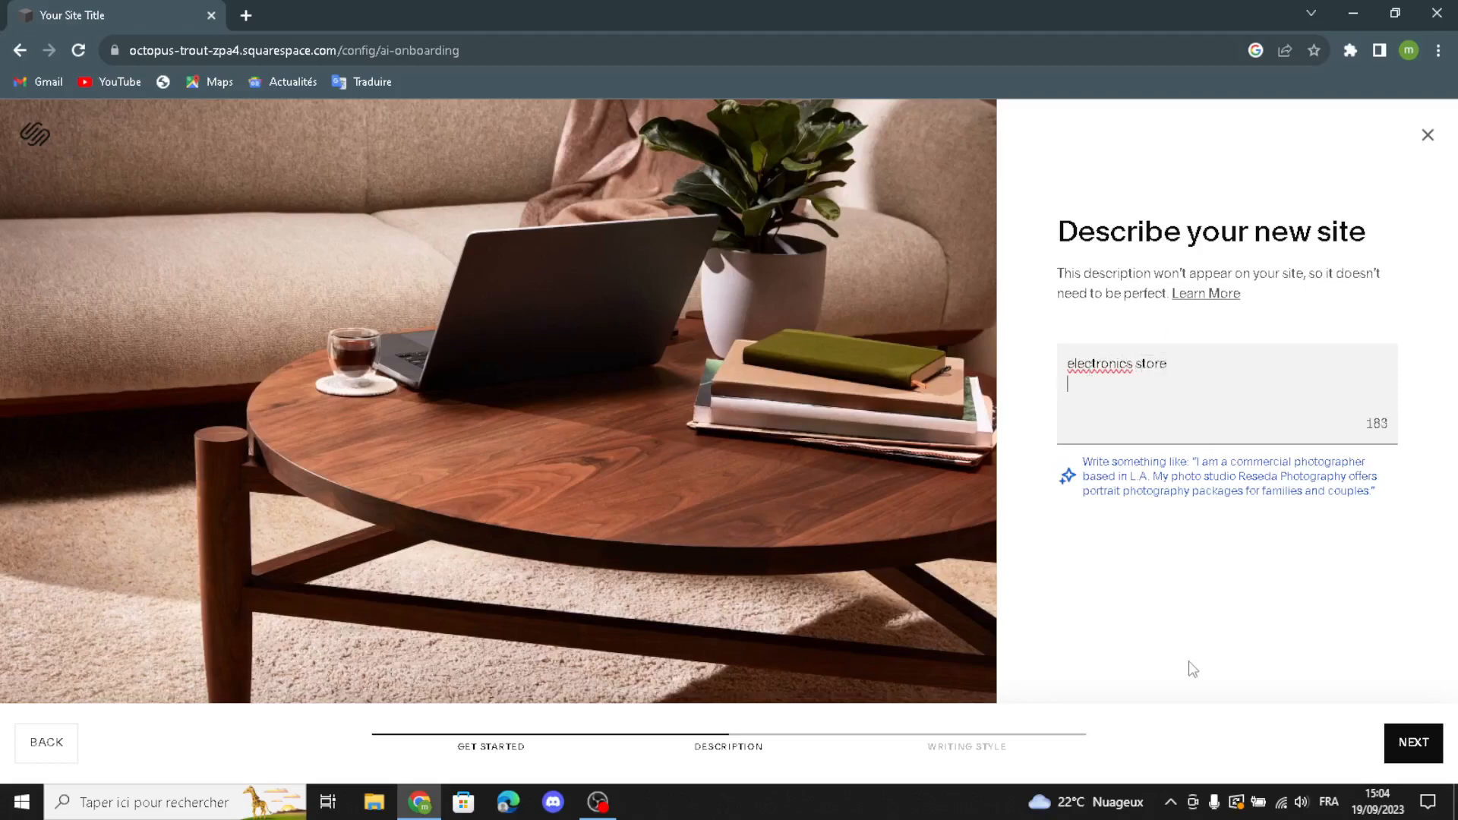
pyautogui.click(1411, 745)
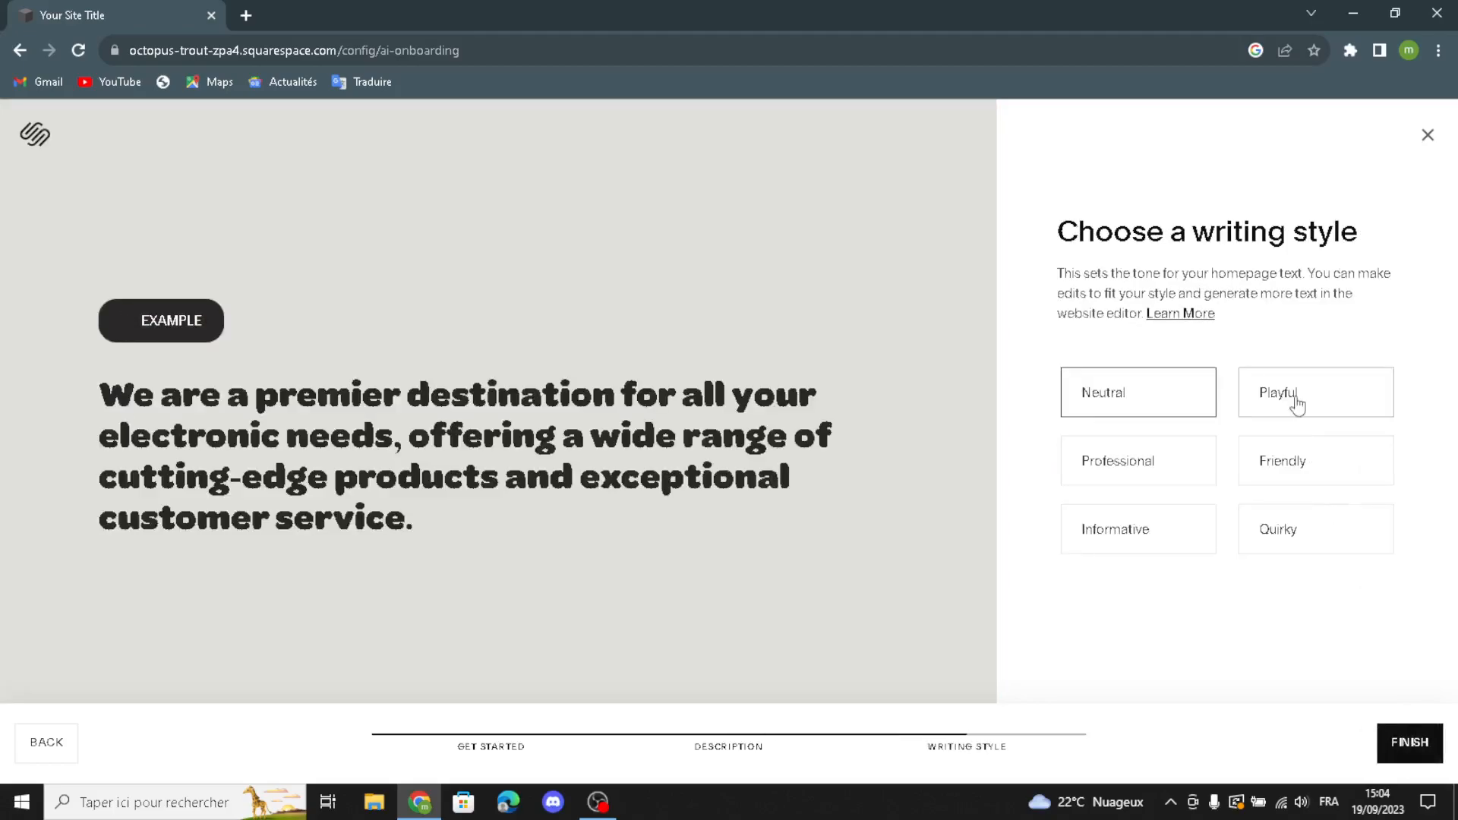
pyautogui.click(1165, 440)
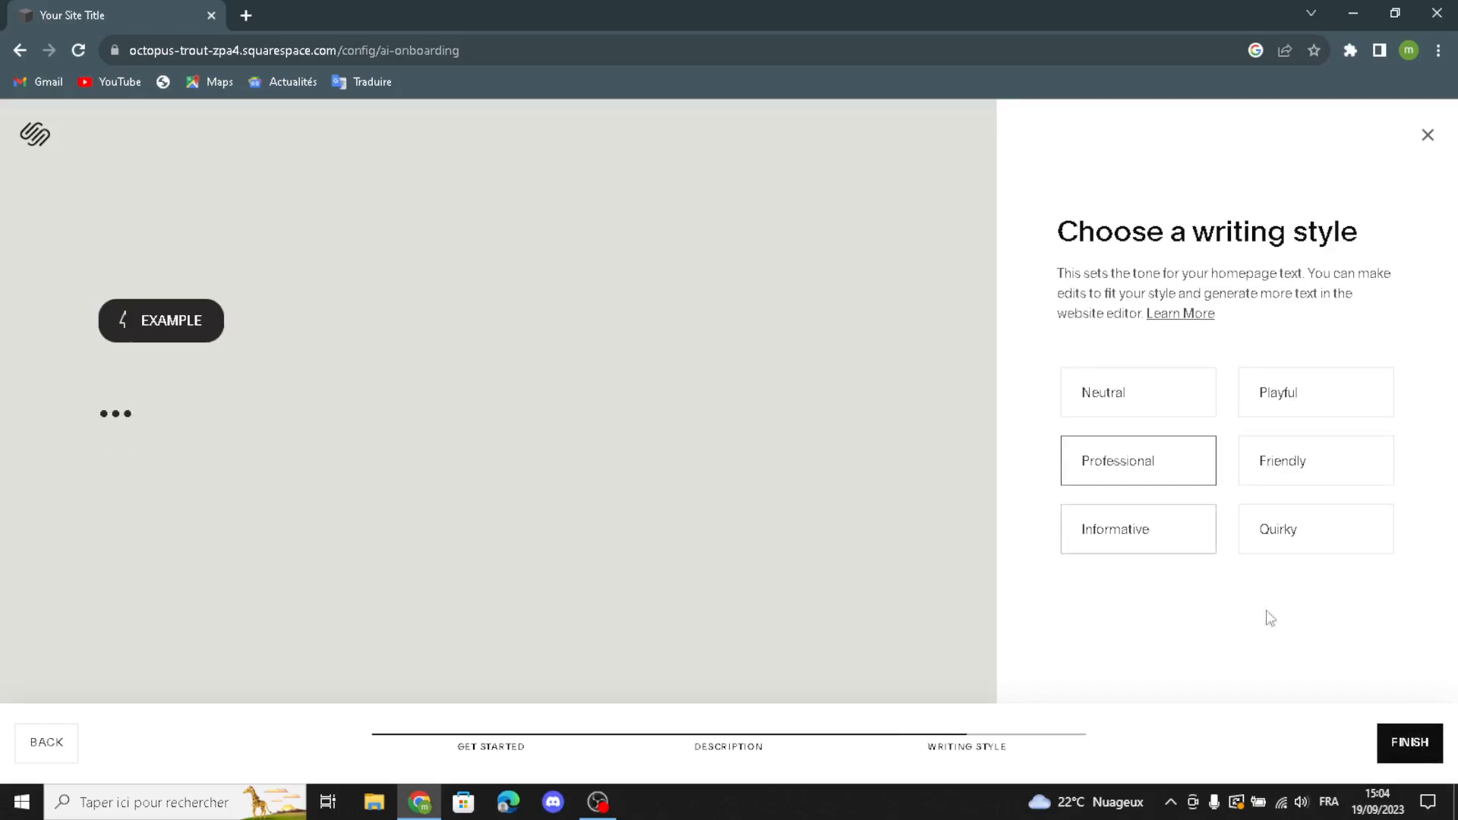
pyautogui.click(1394, 743)
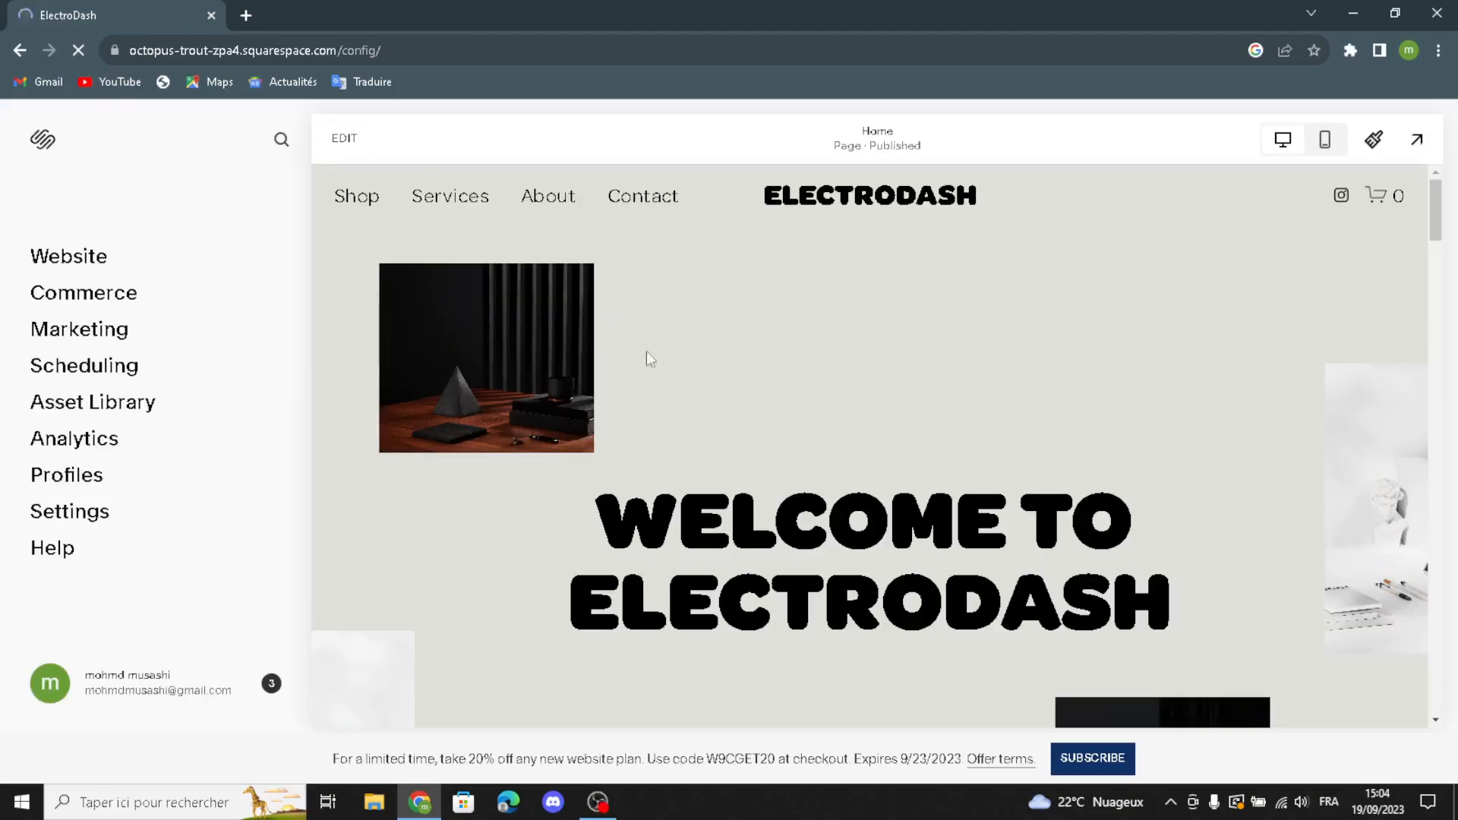
# Step: Open the homepage for editing and add a quote section with a source and portrait between the welcome intro and the products section
pyautogui.click(344, 136)
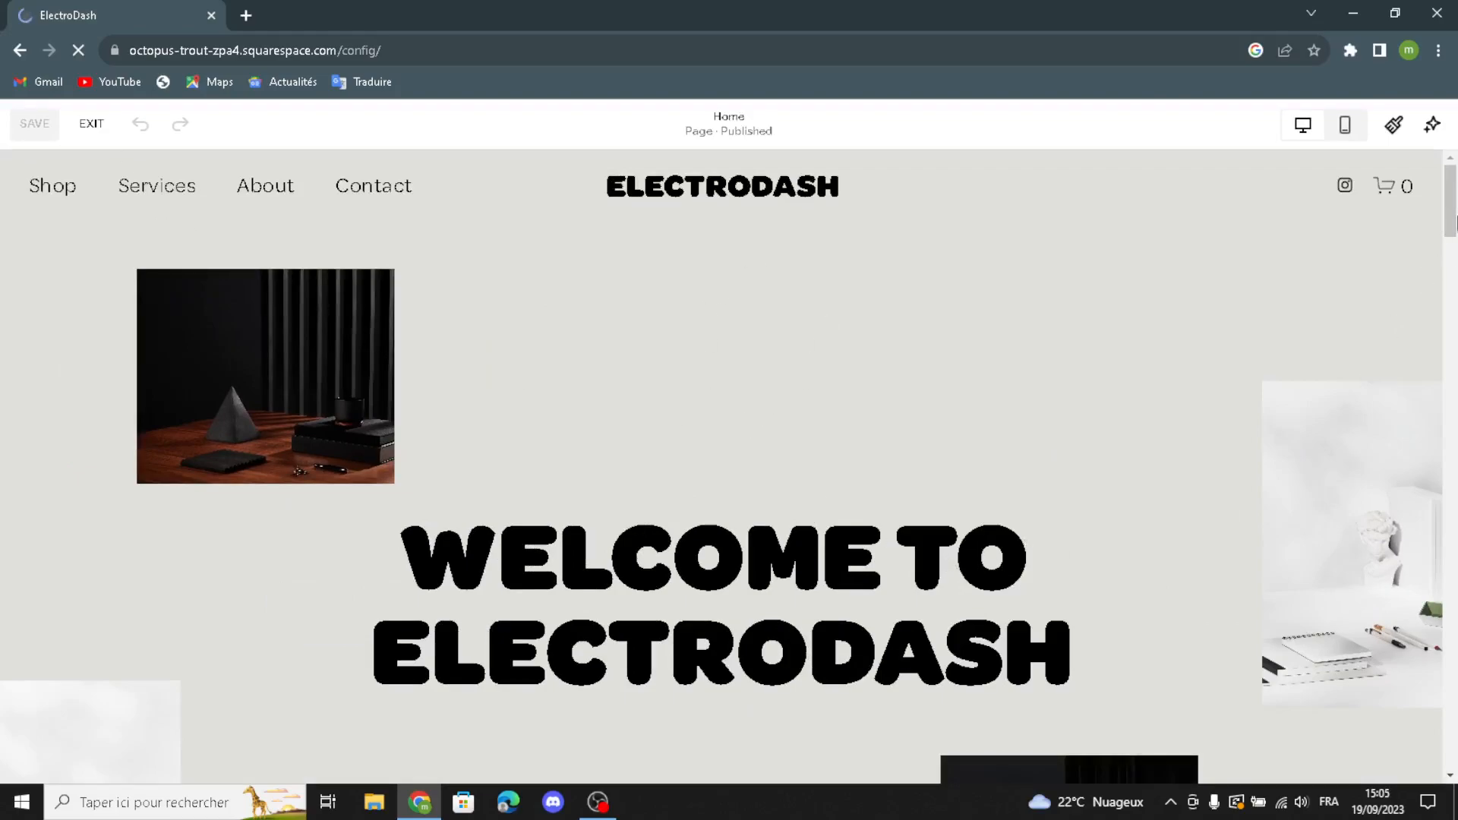
pyautogui.scroll(-4, 896, 576)
pyautogui.scroll(4, 856, 283)
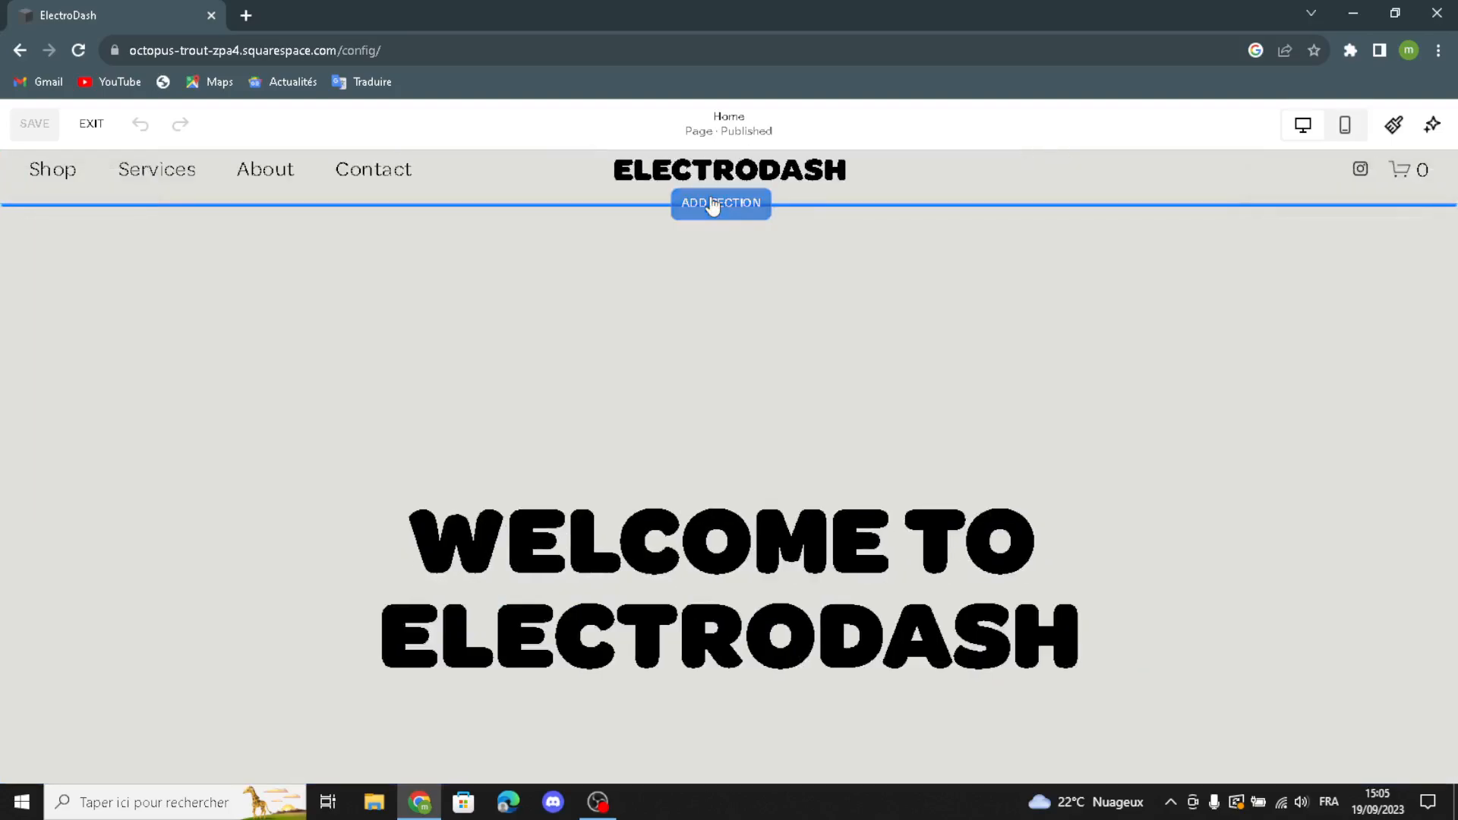
pyautogui.click(714, 203)
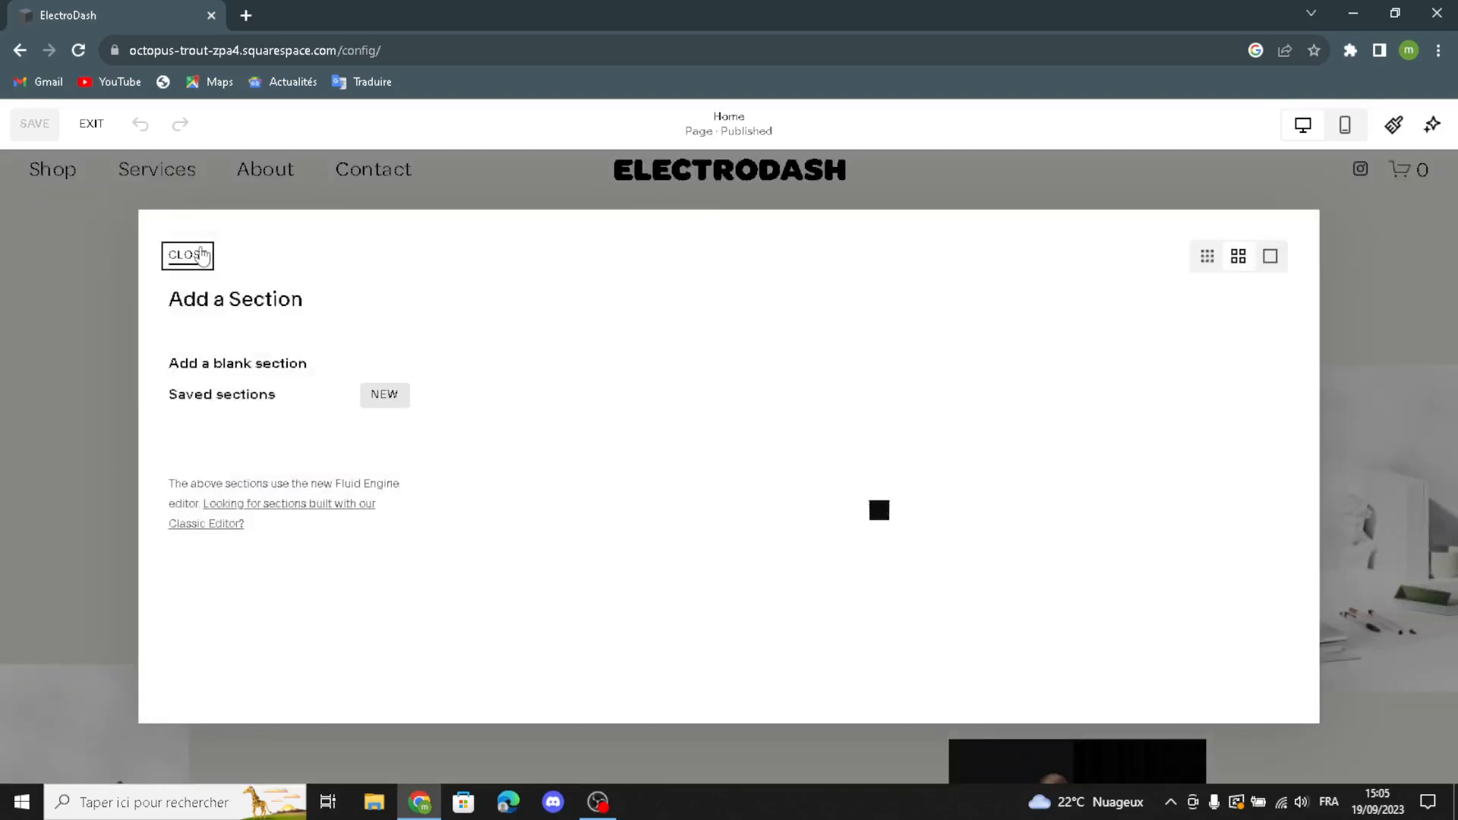
pyautogui.press('Escape')
pyautogui.scroll(-4, 688, 575)
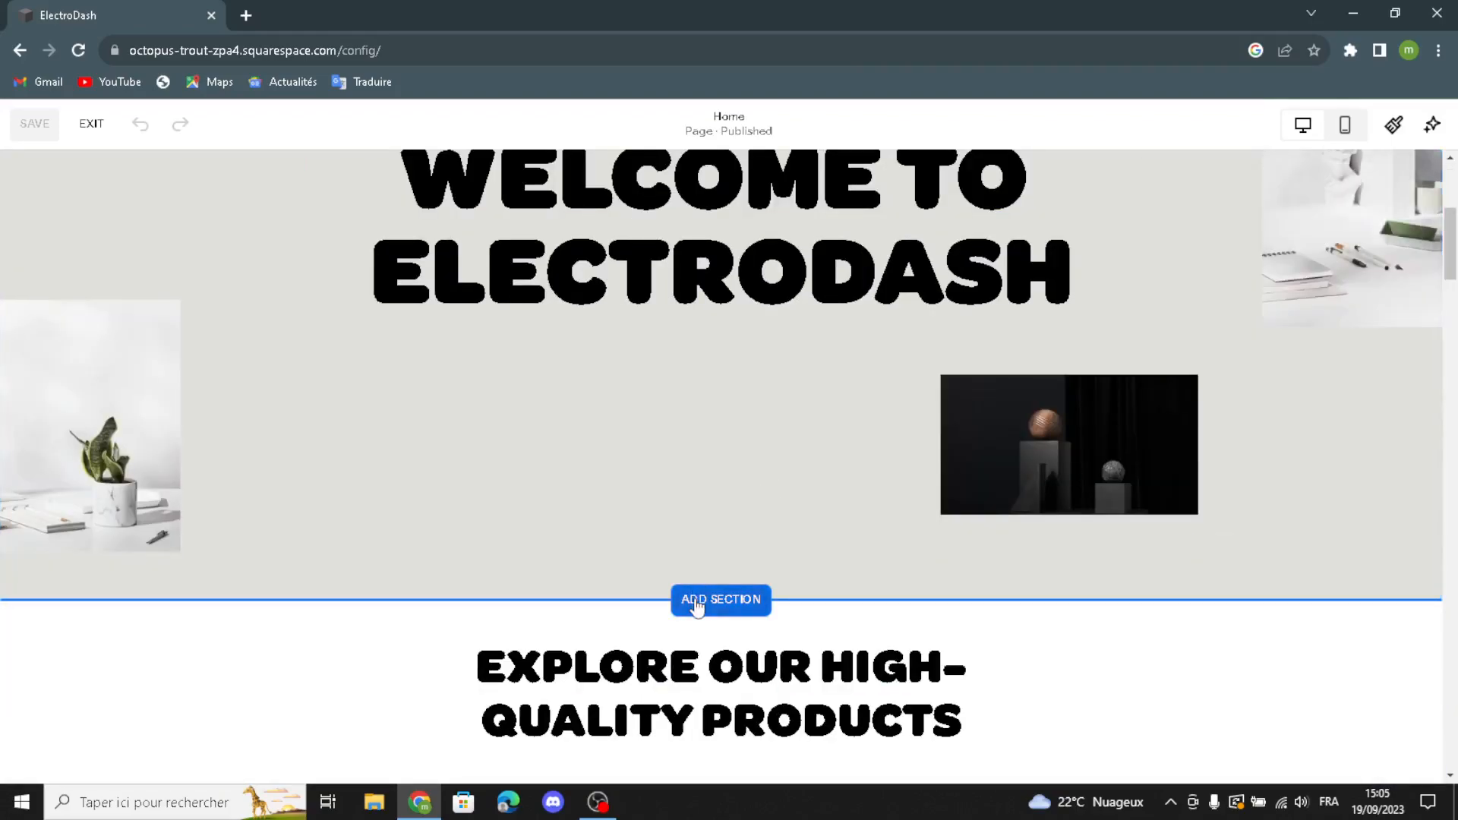
pyautogui.click(697, 602)
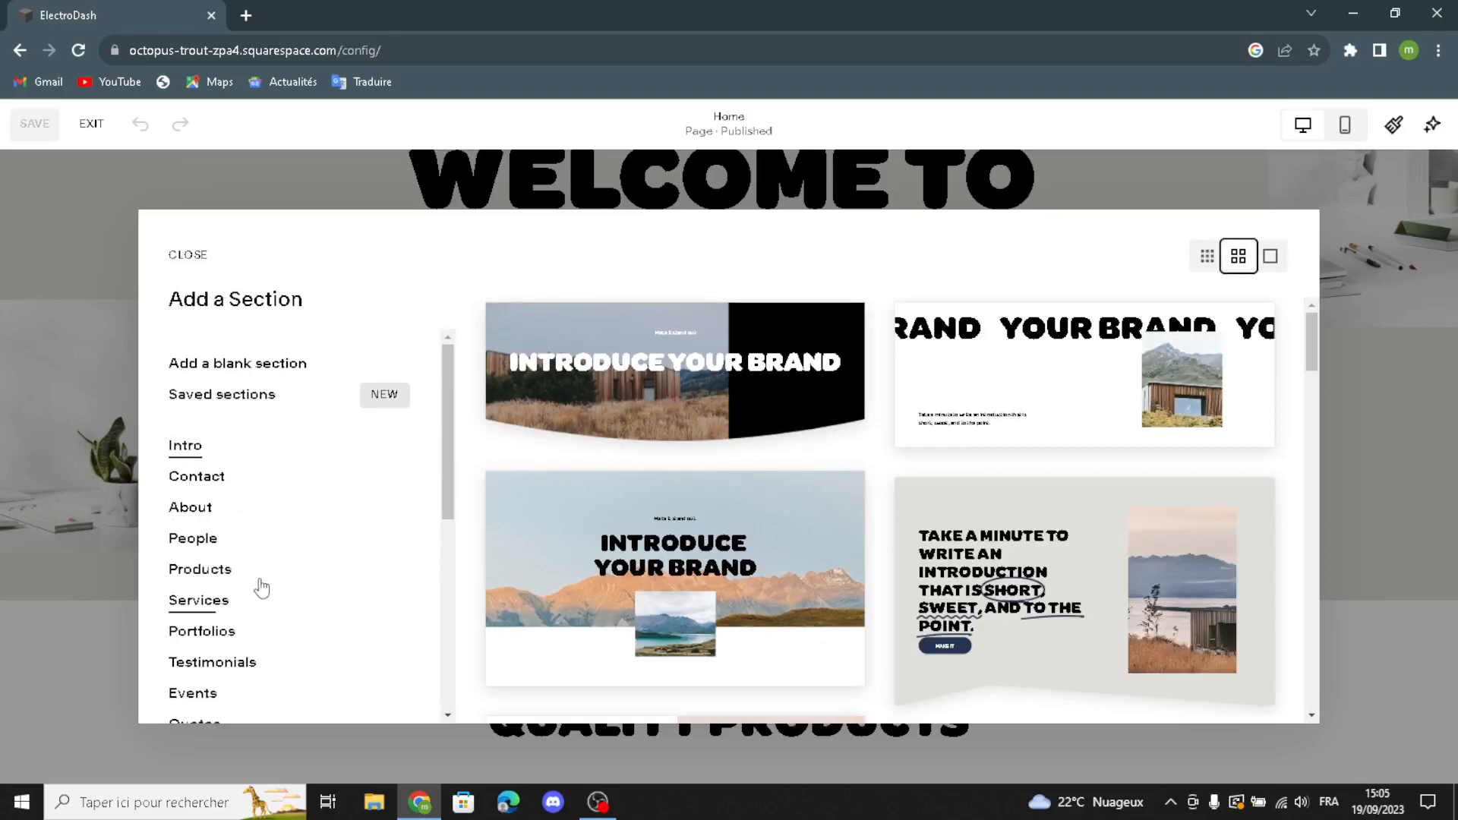
pyautogui.scroll(-2, 268, 585)
pyautogui.click(201, 574)
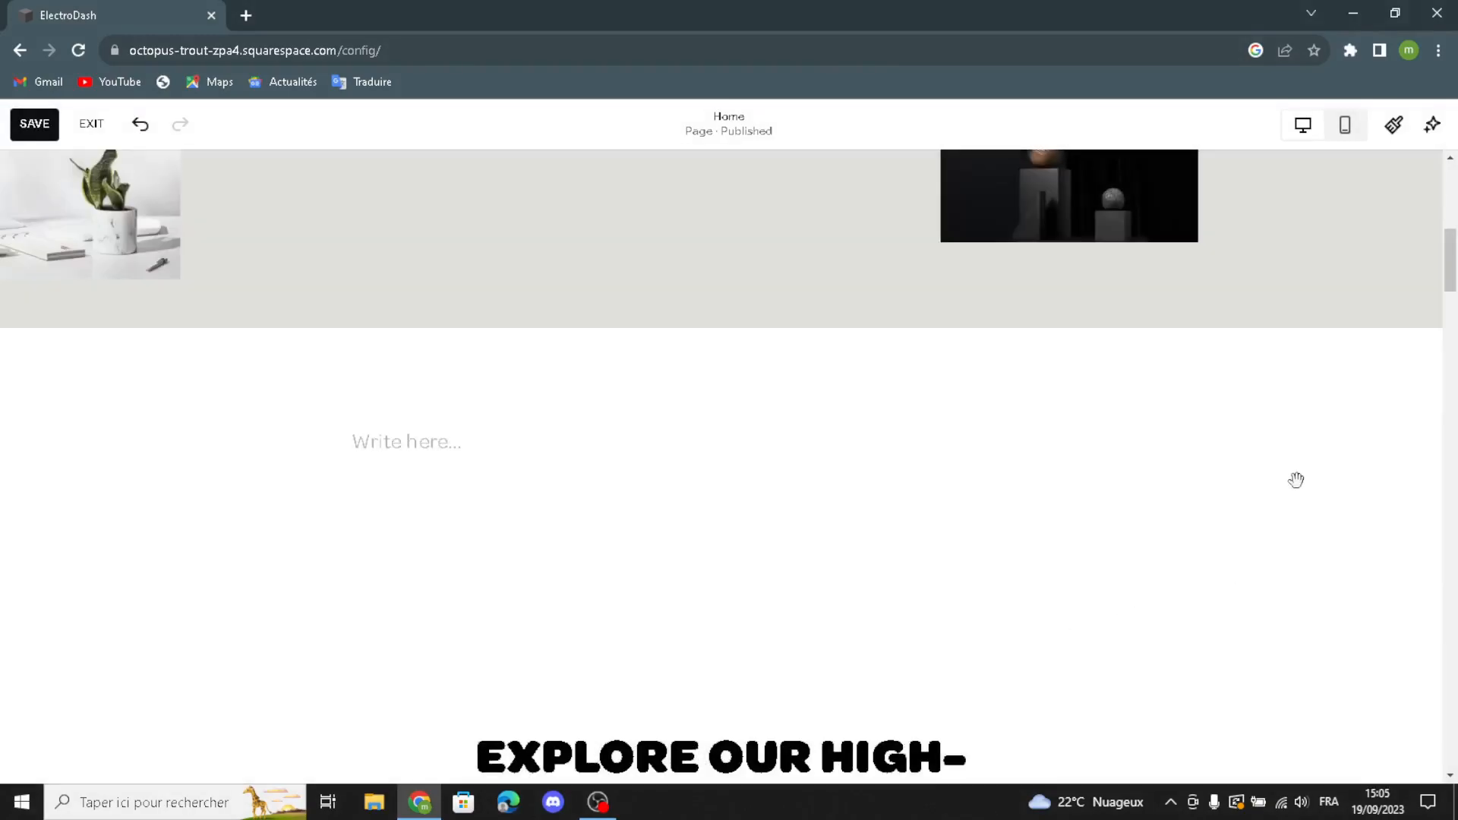
pyautogui.scroll(-6, 623, 467)
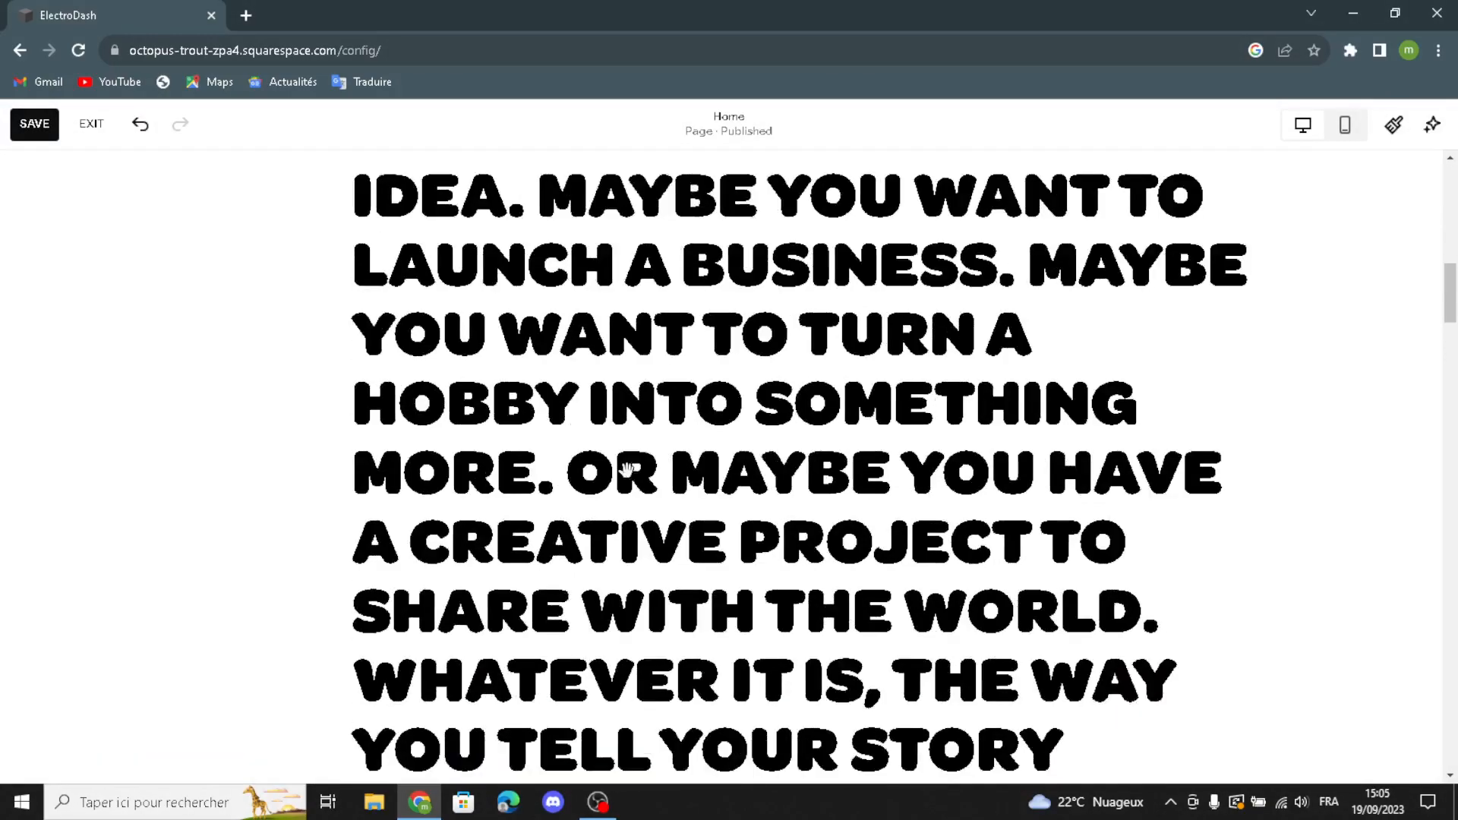
pyautogui.scroll(10, 627, 471)
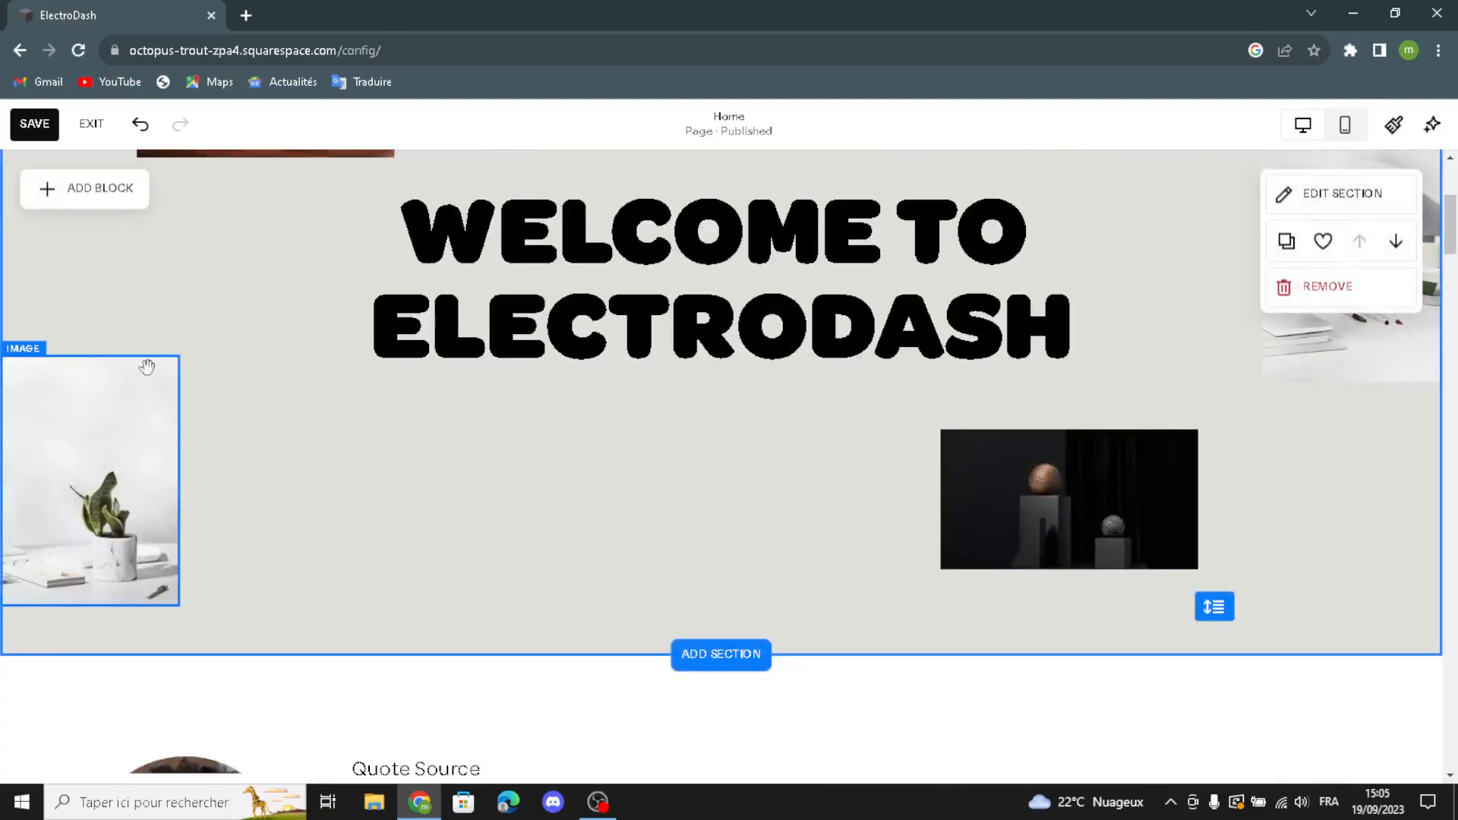
pyautogui.click(76, 194)
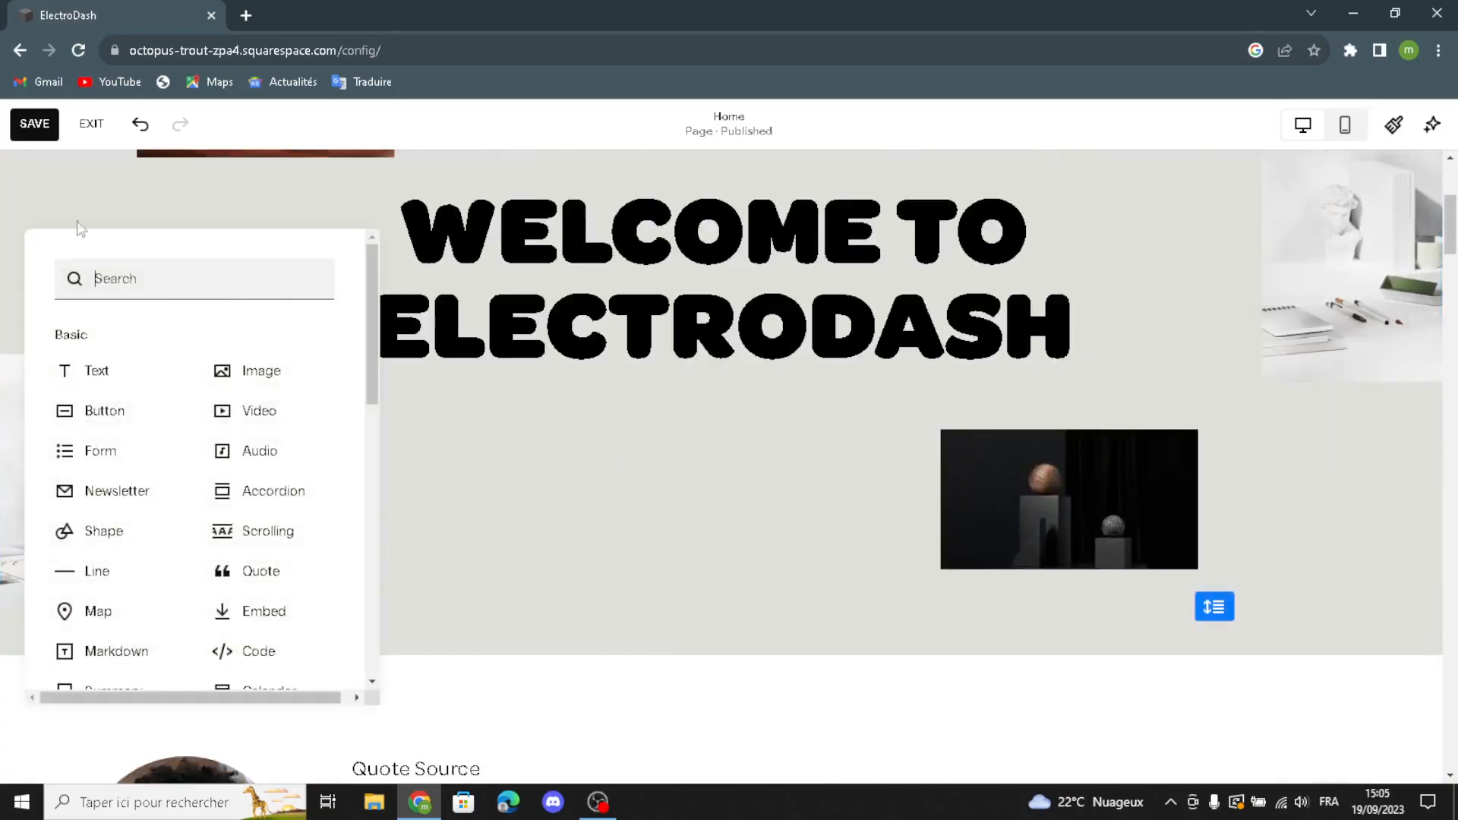
pyautogui.click(114, 376)
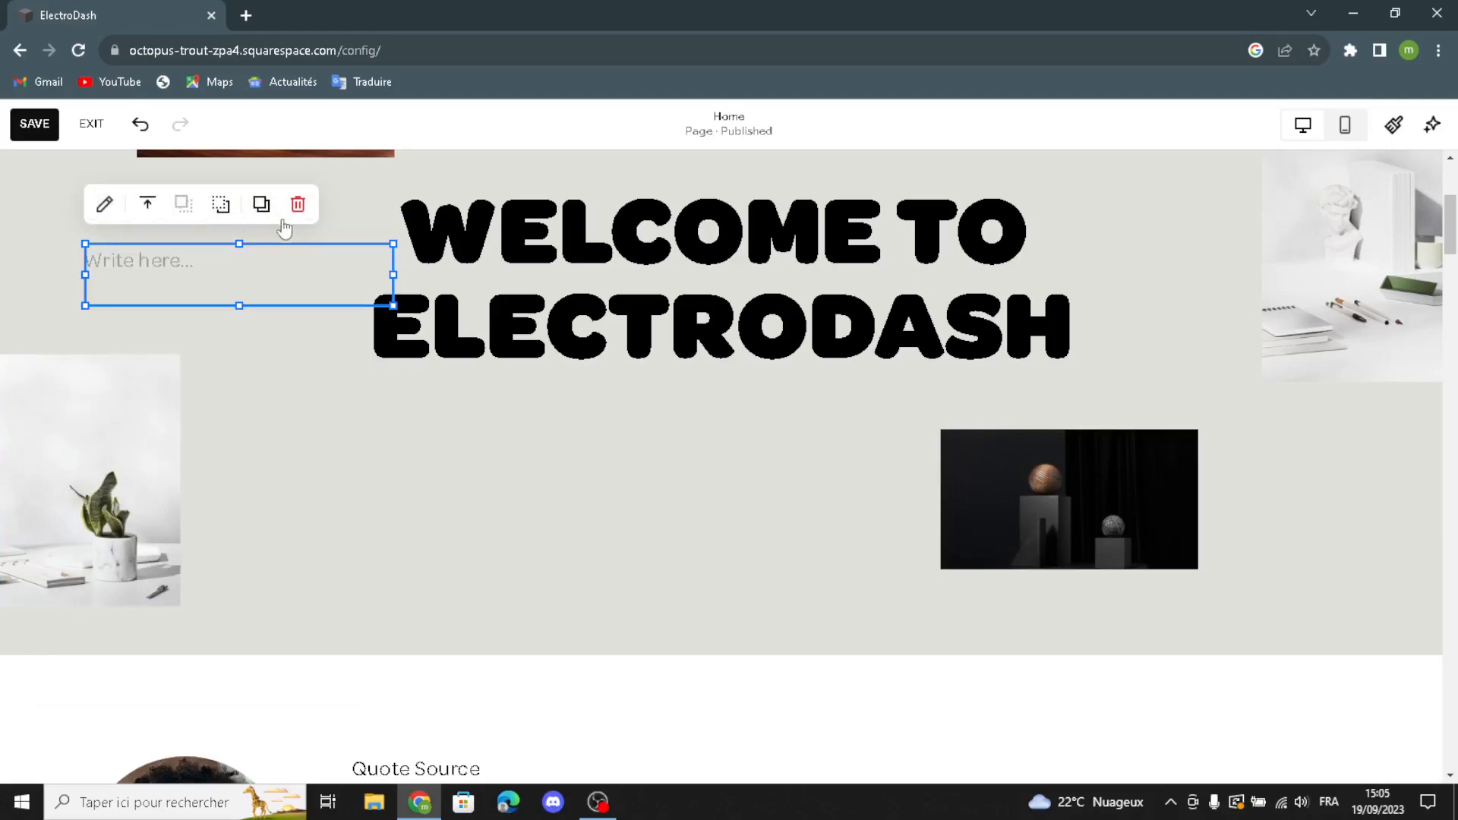
pyautogui.click(296, 205)
# Step: Add an image block to the welcome section and search the site's own image library for "electronics"
pyautogui.click(118, 196)
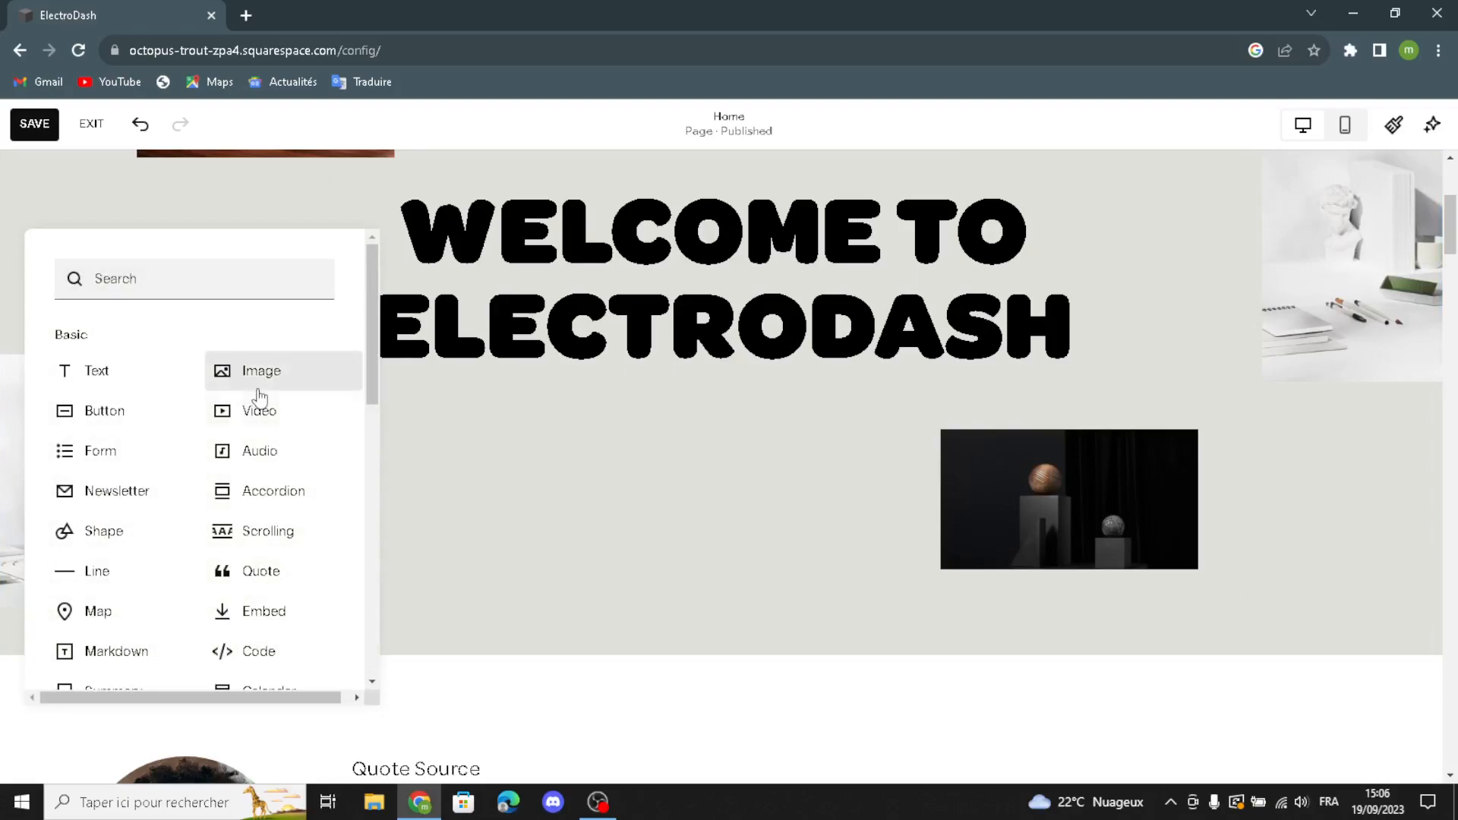
pyautogui.click(261, 372)
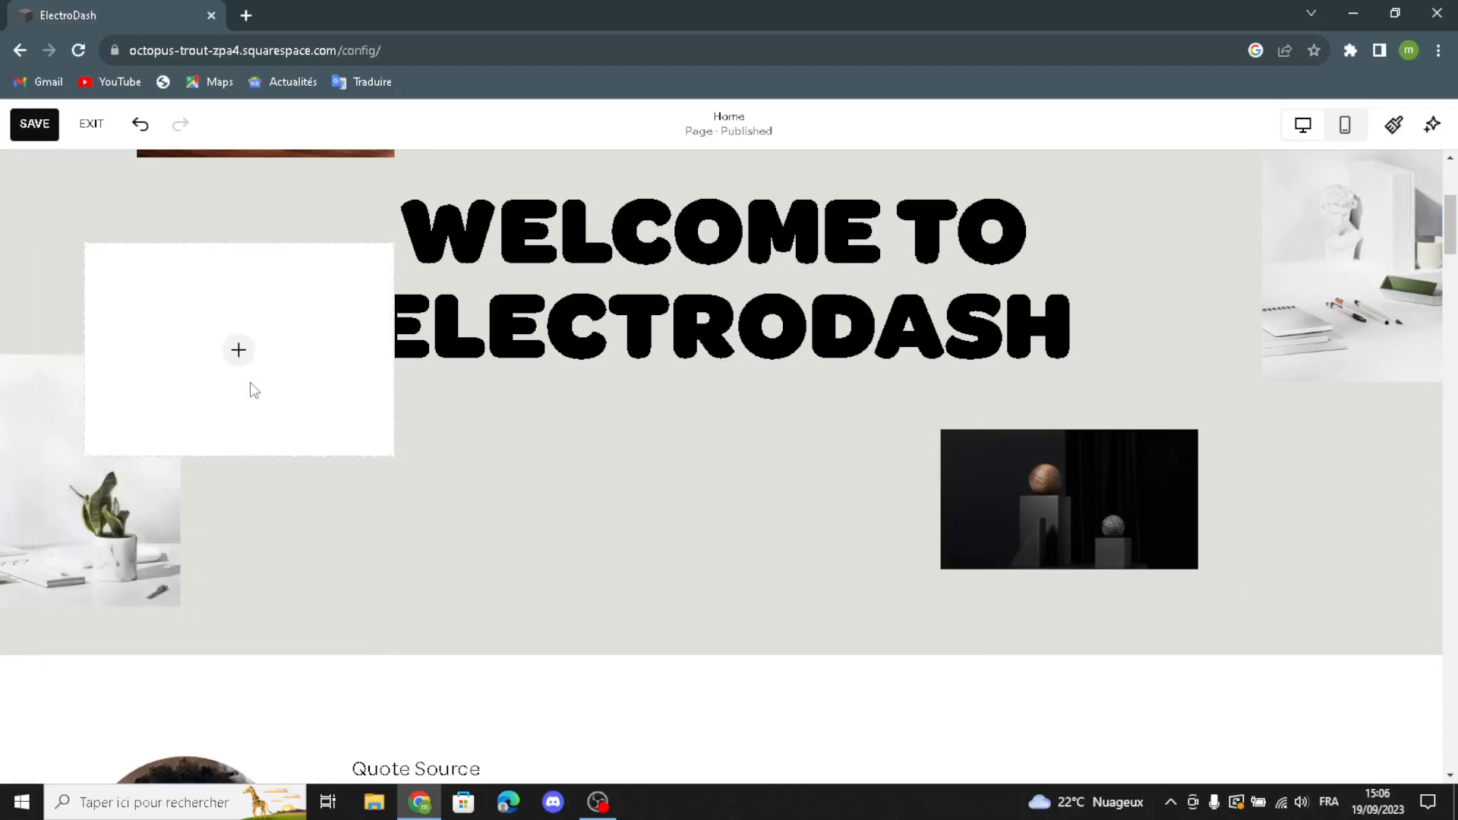
pyautogui.click(237, 352)
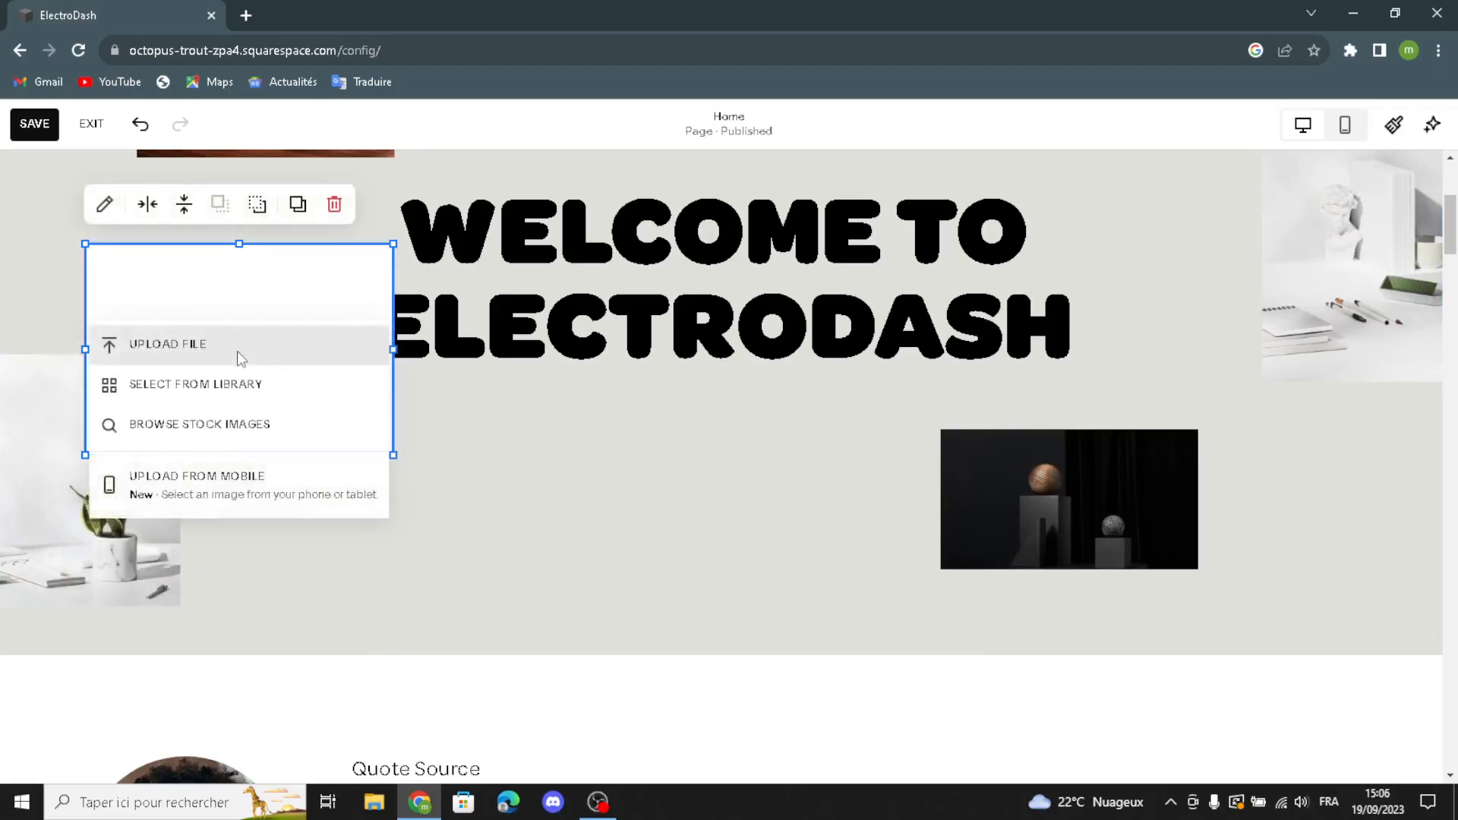
pyautogui.click(194, 401)
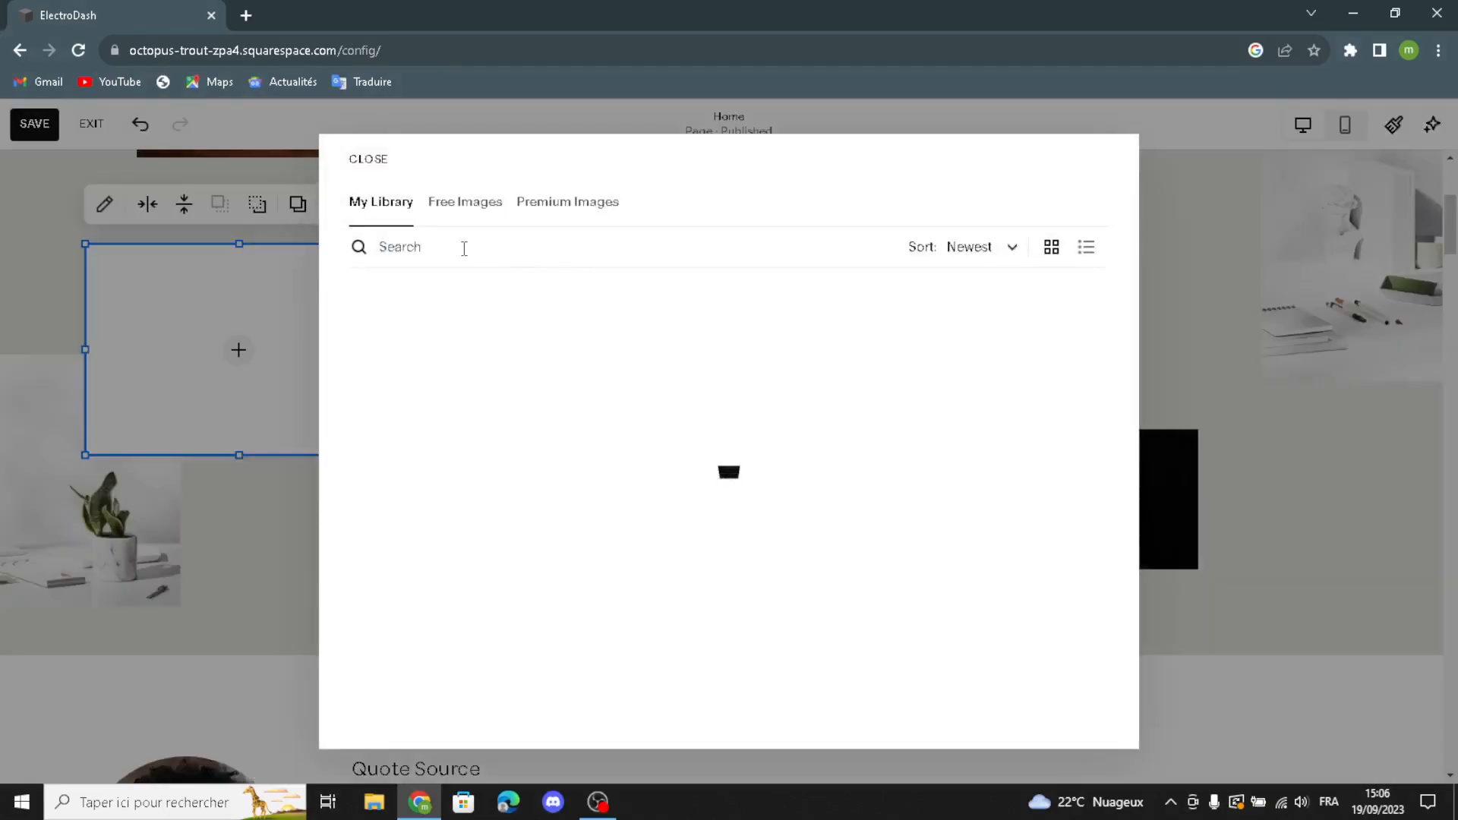
pyautogui.write('e')
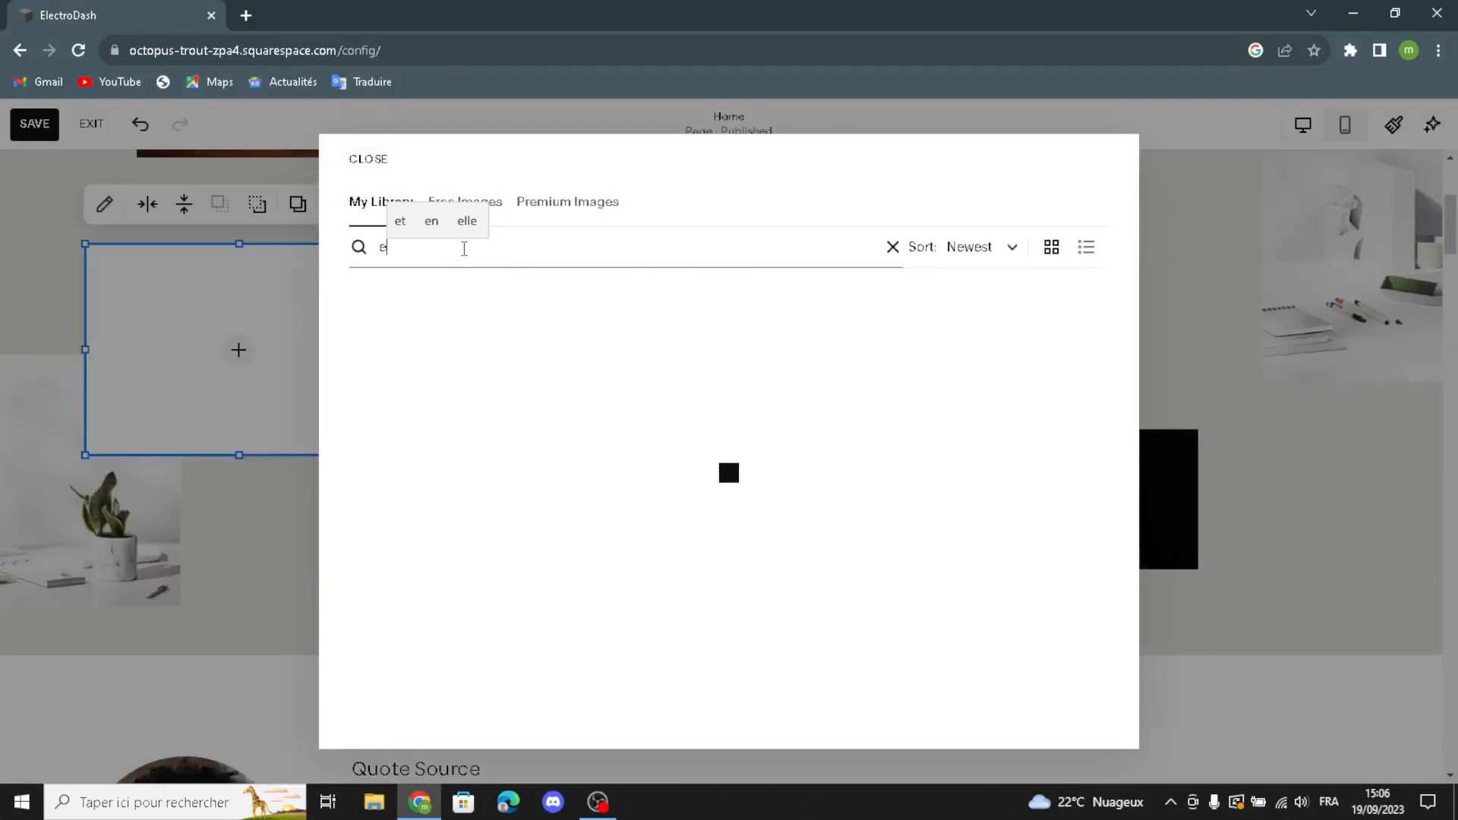
pyautogui.write('lectronics')
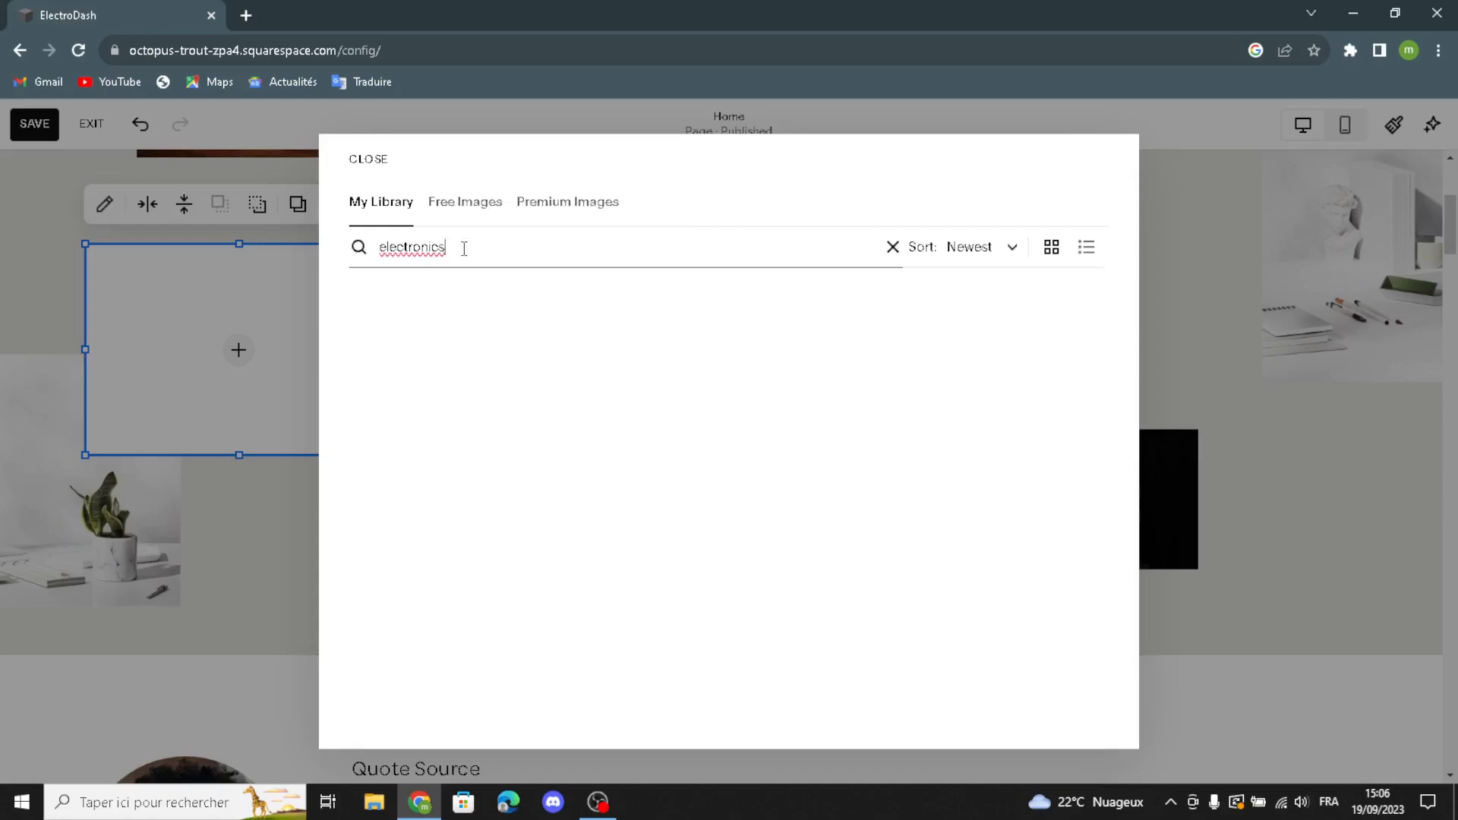
# Step: Search the free stock images for "electronics"
pyautogui.click(465, 204)
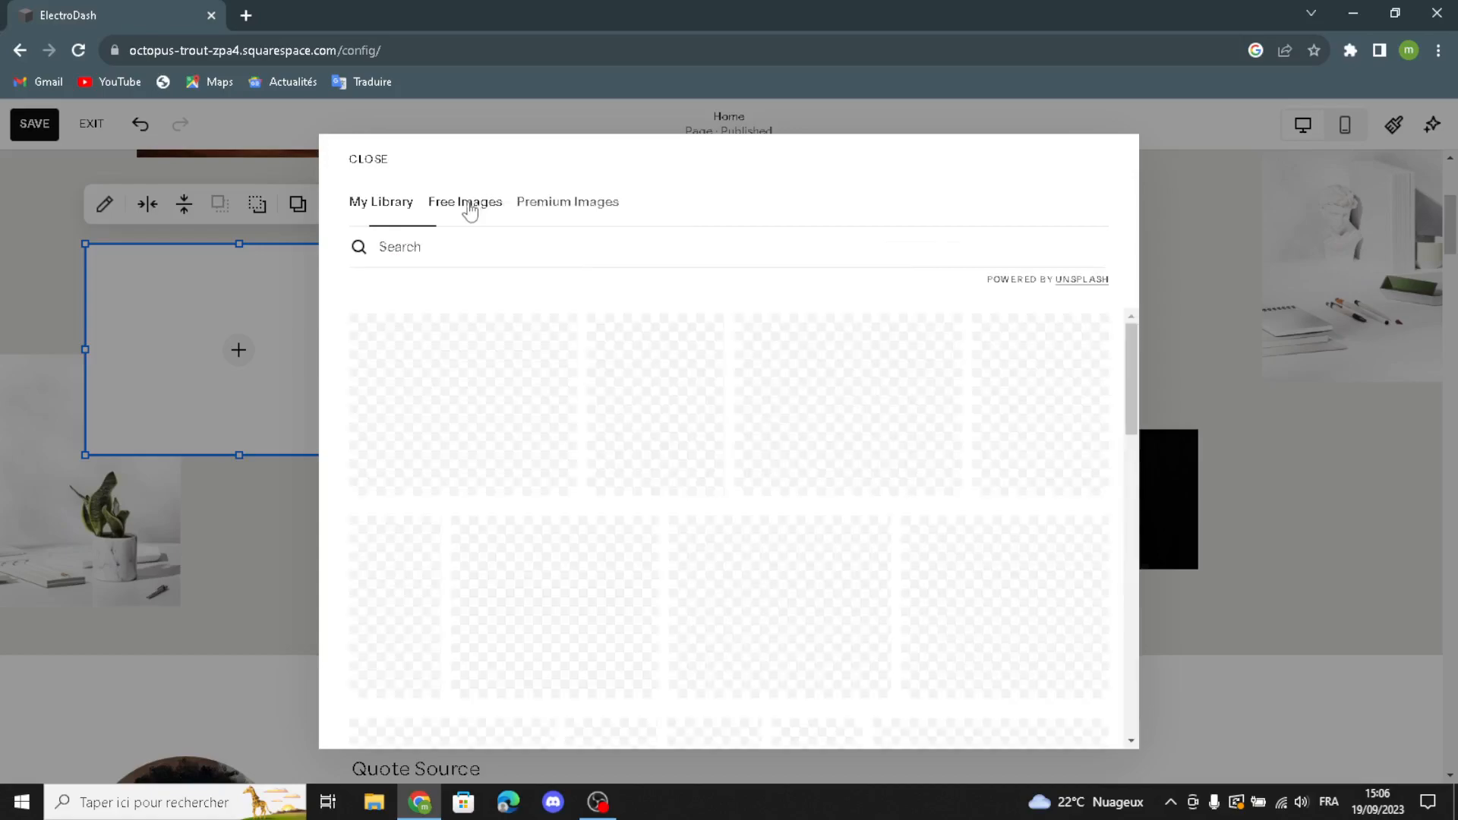
pyautogui.write('el')
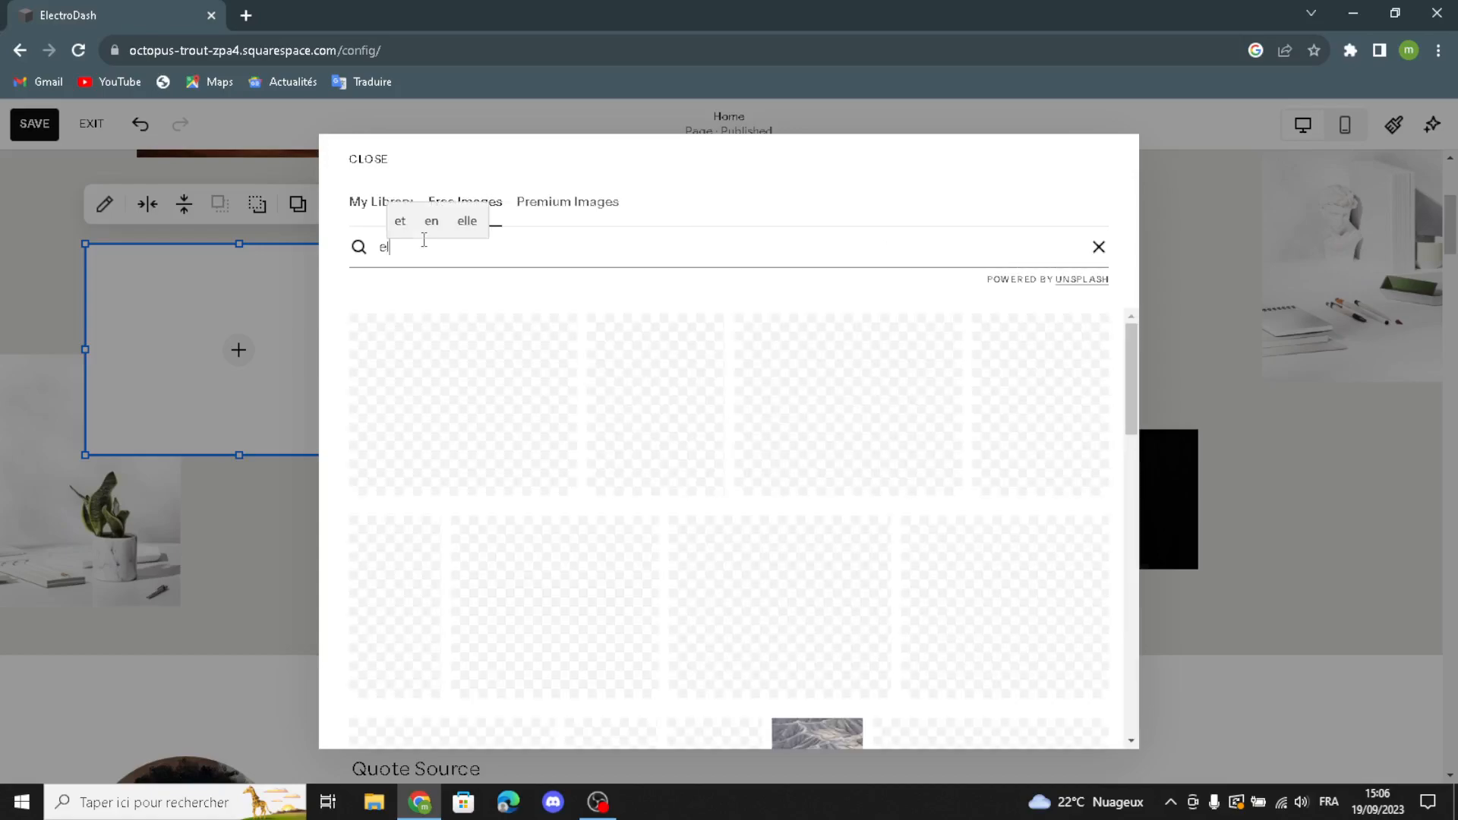
pyautogui.write('ectronics')
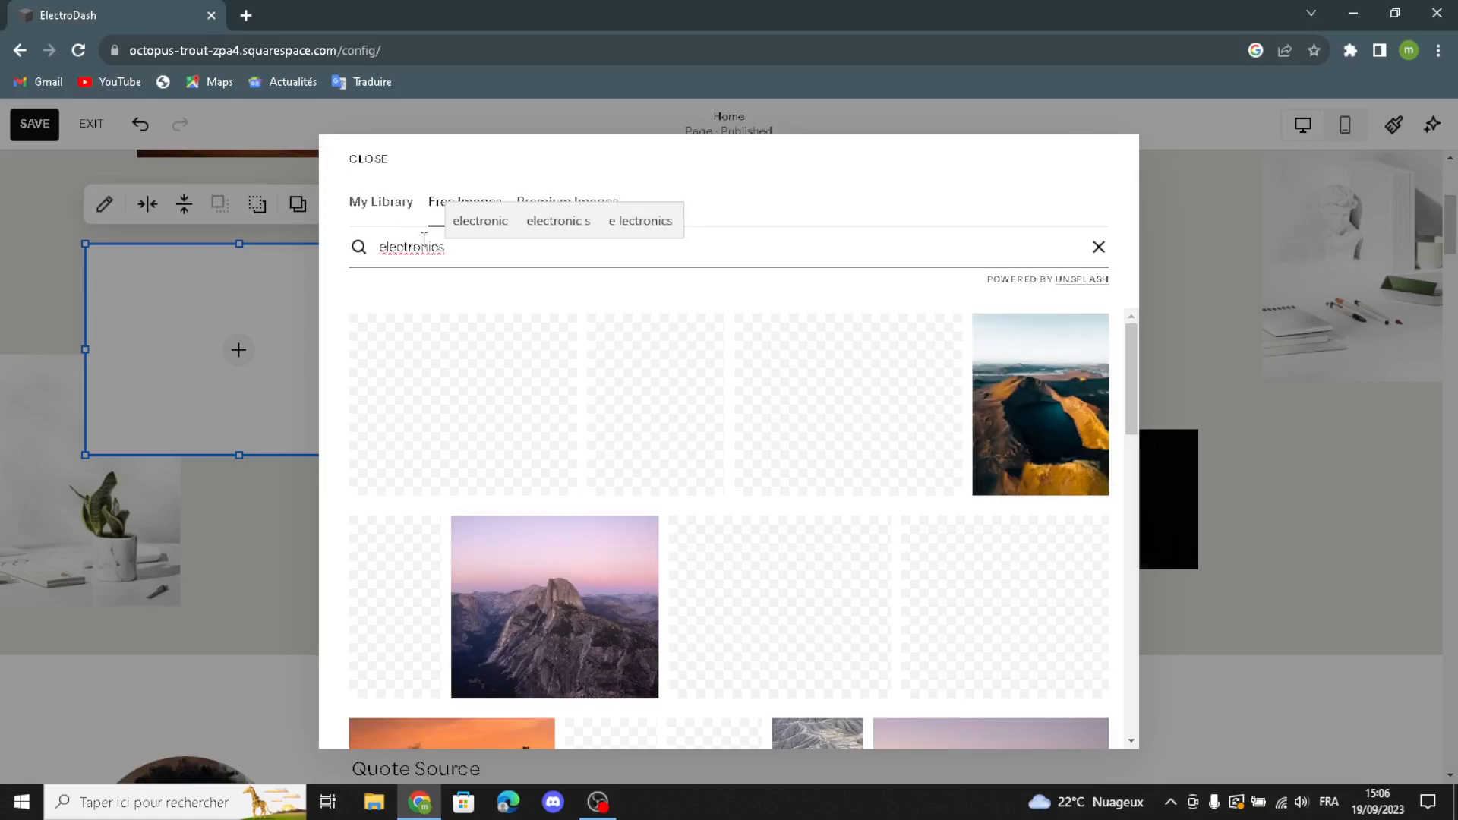
pyautogui.press('Return')
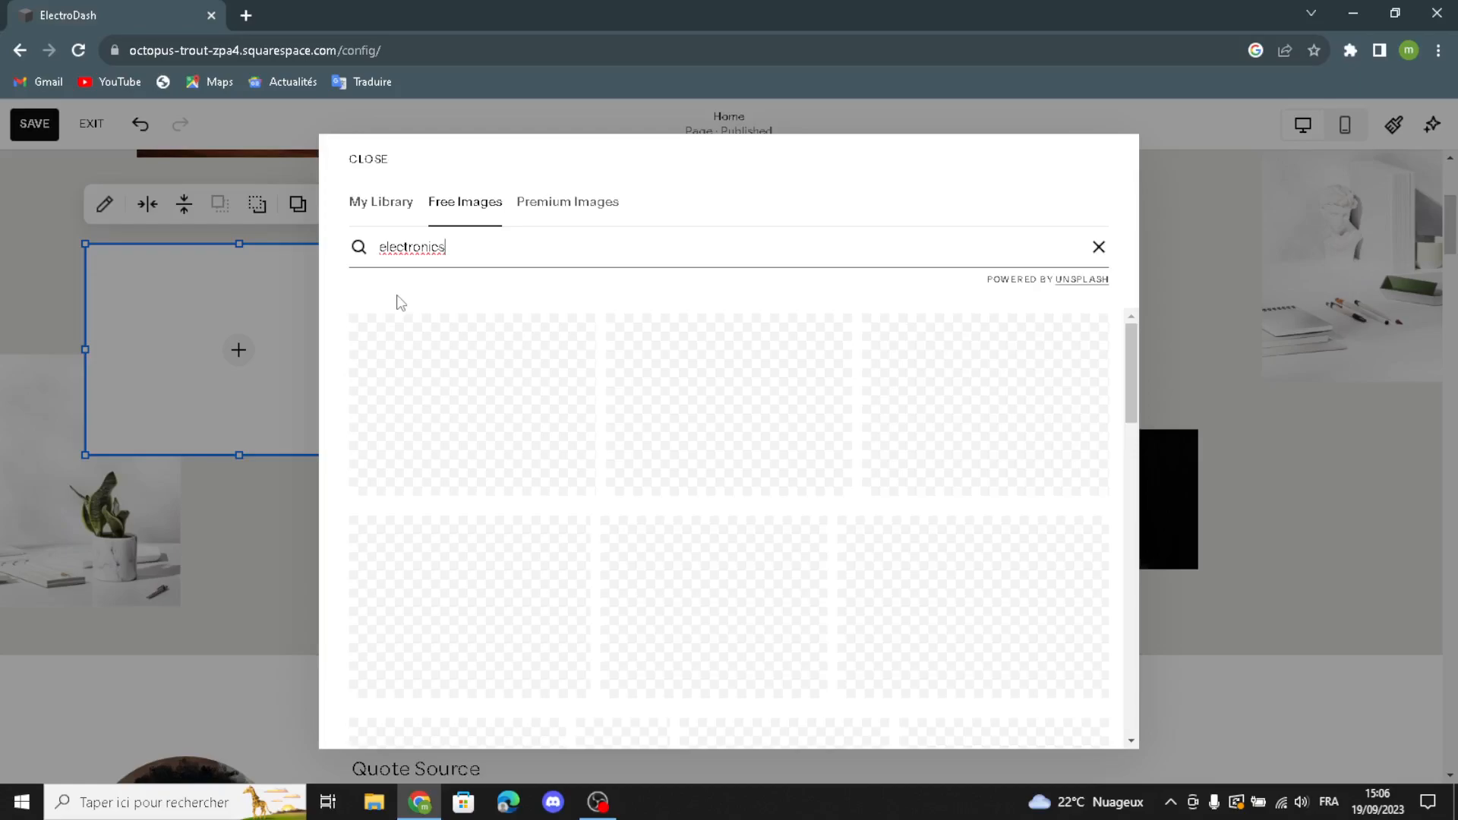
# Step: Fill the welcome section's image block with the overhead photo of people working on laptops around a wooden table
pyautogui.scroll(-3, 456, 455)
pyautogui.scroll(1, 658, 519)
pyautogui.scroll(-3, 658, 519)
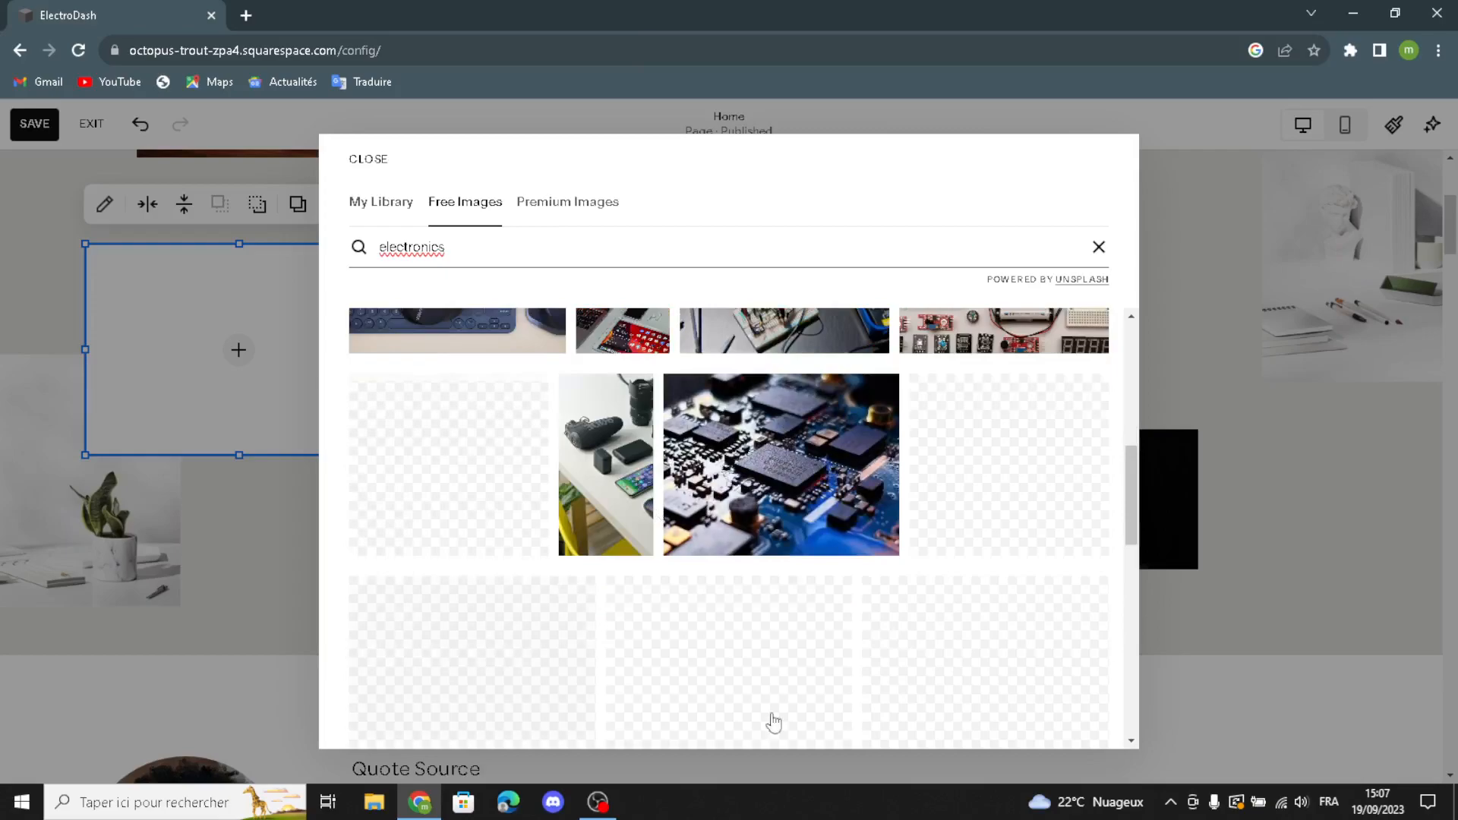
pyautogui.scroll(3, 904, 547)
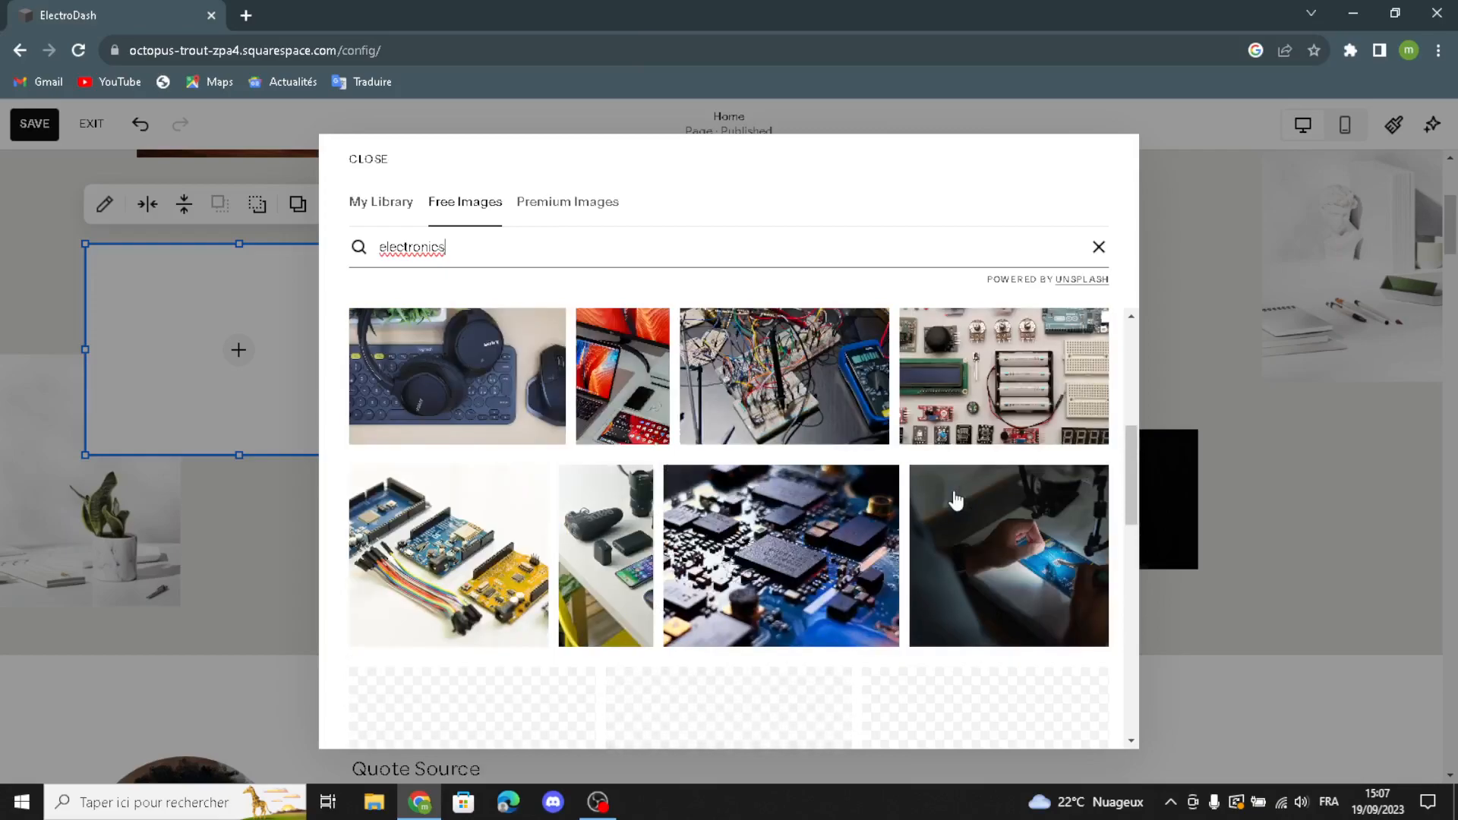
pyautogui.scroll(-4, 904, 577)
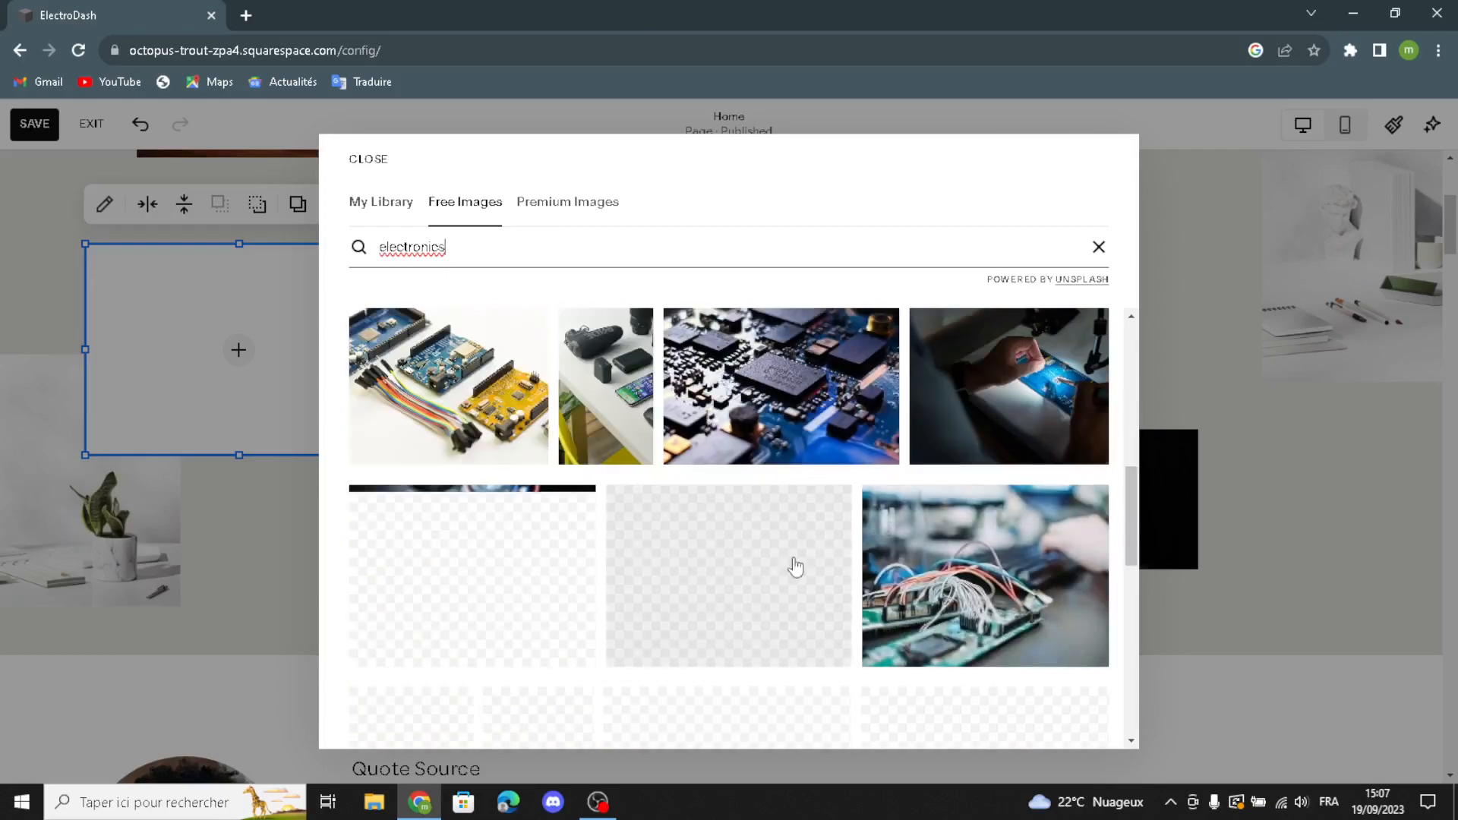
pyautogui.scroll(-2, 1033, 578)
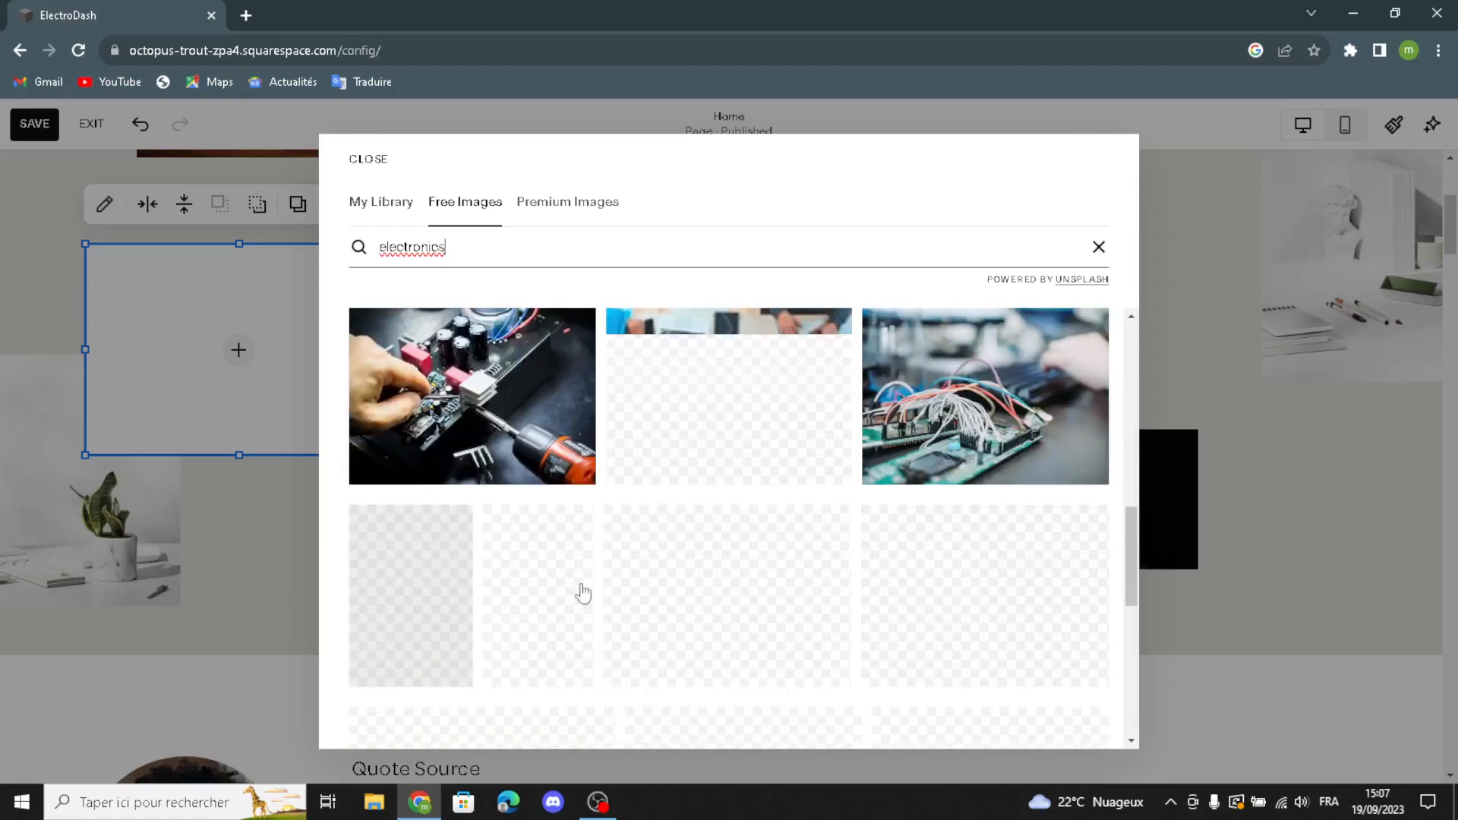
pyautogui.scroll(1, 692, 454)
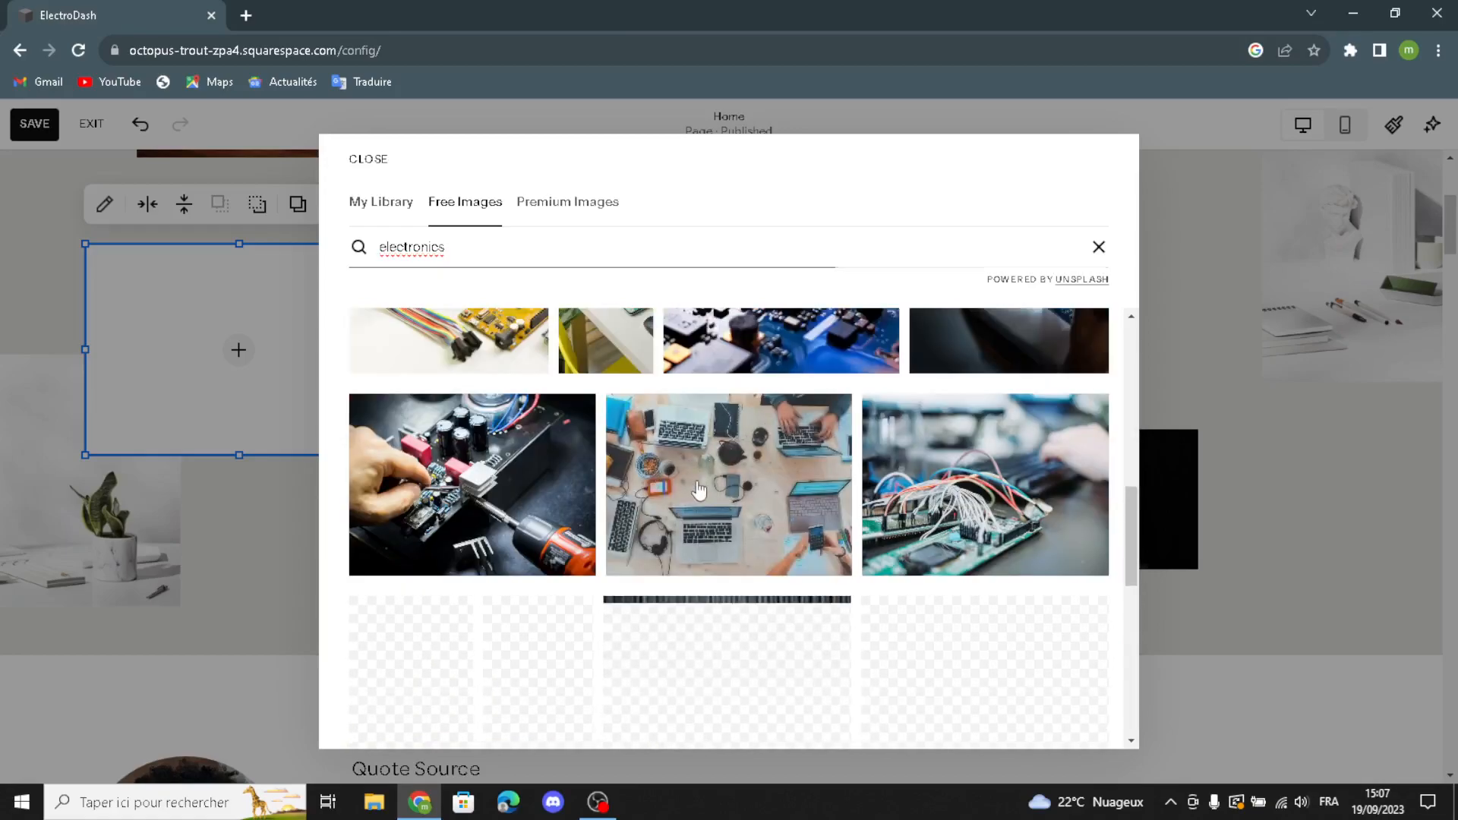
pyautogui.click(699, 494)
pyautogui.click(863, 511)
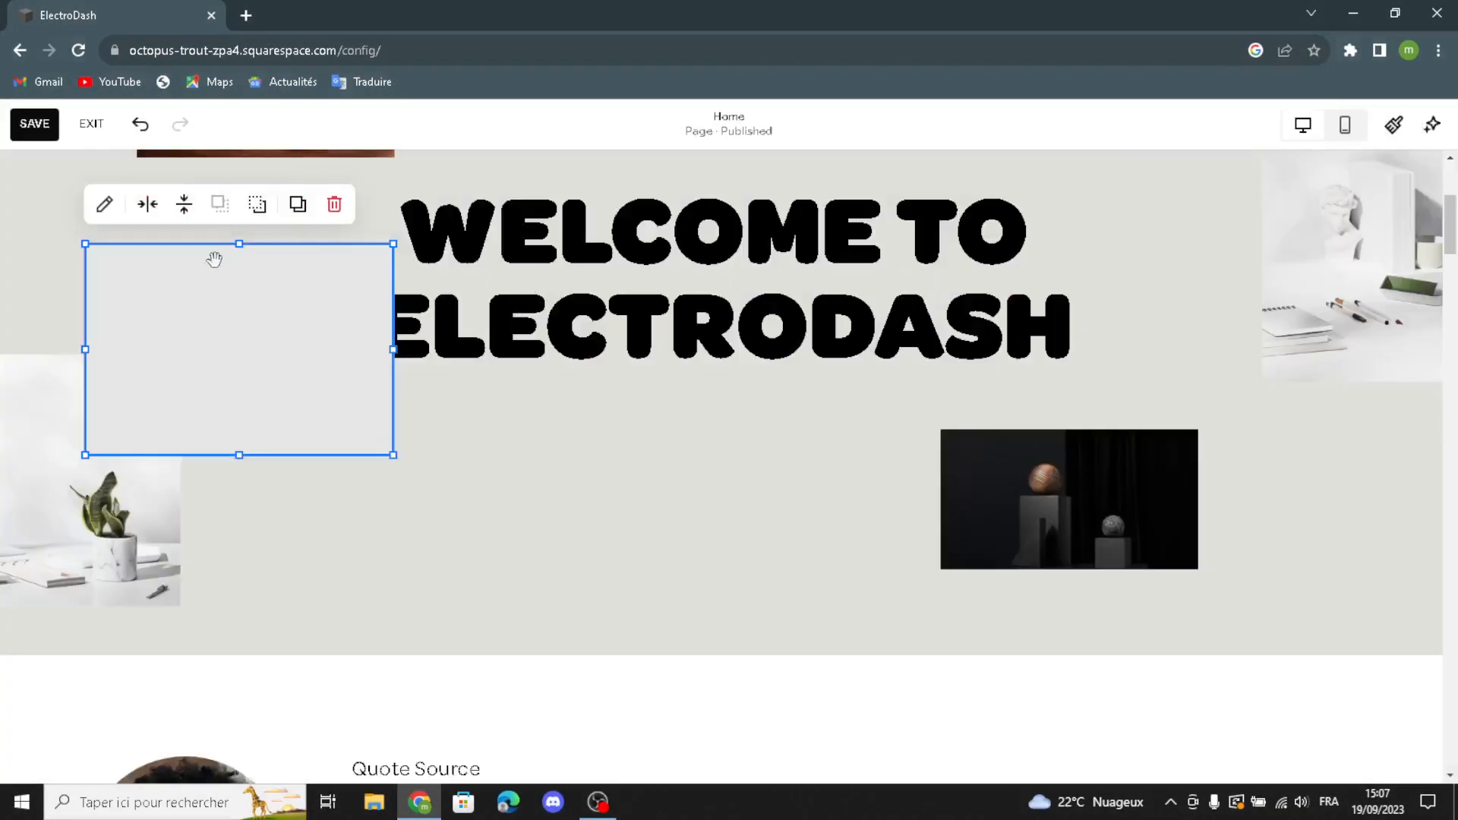
# Step: Move the image block over the potted plant photo, enlarge it slightly and open its content settings for link and alt text
pyautogui.moveTo(152, 437); pyautogui.dragTo(357, 618)
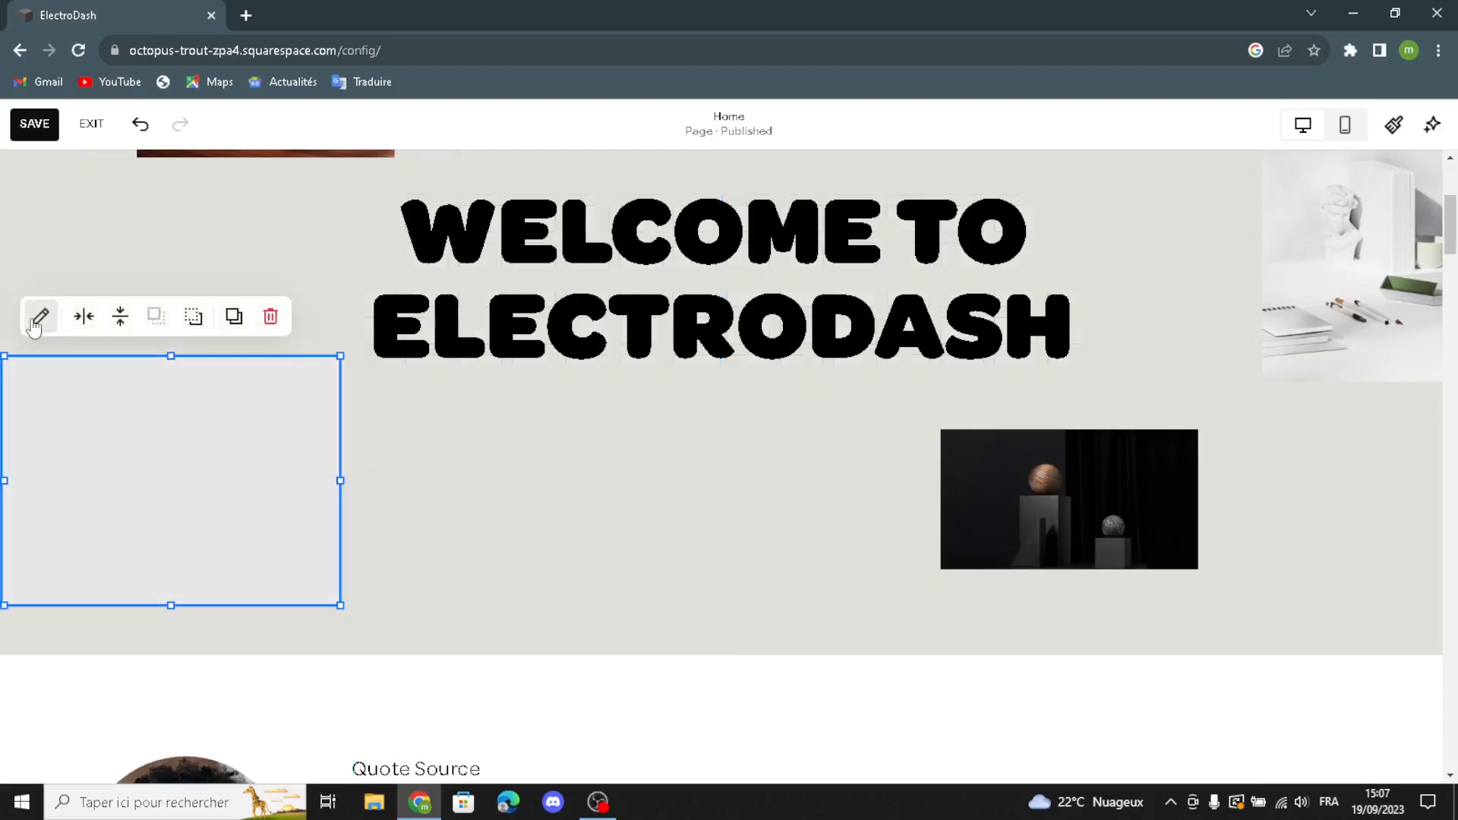
pyautogui.click(39, 320)
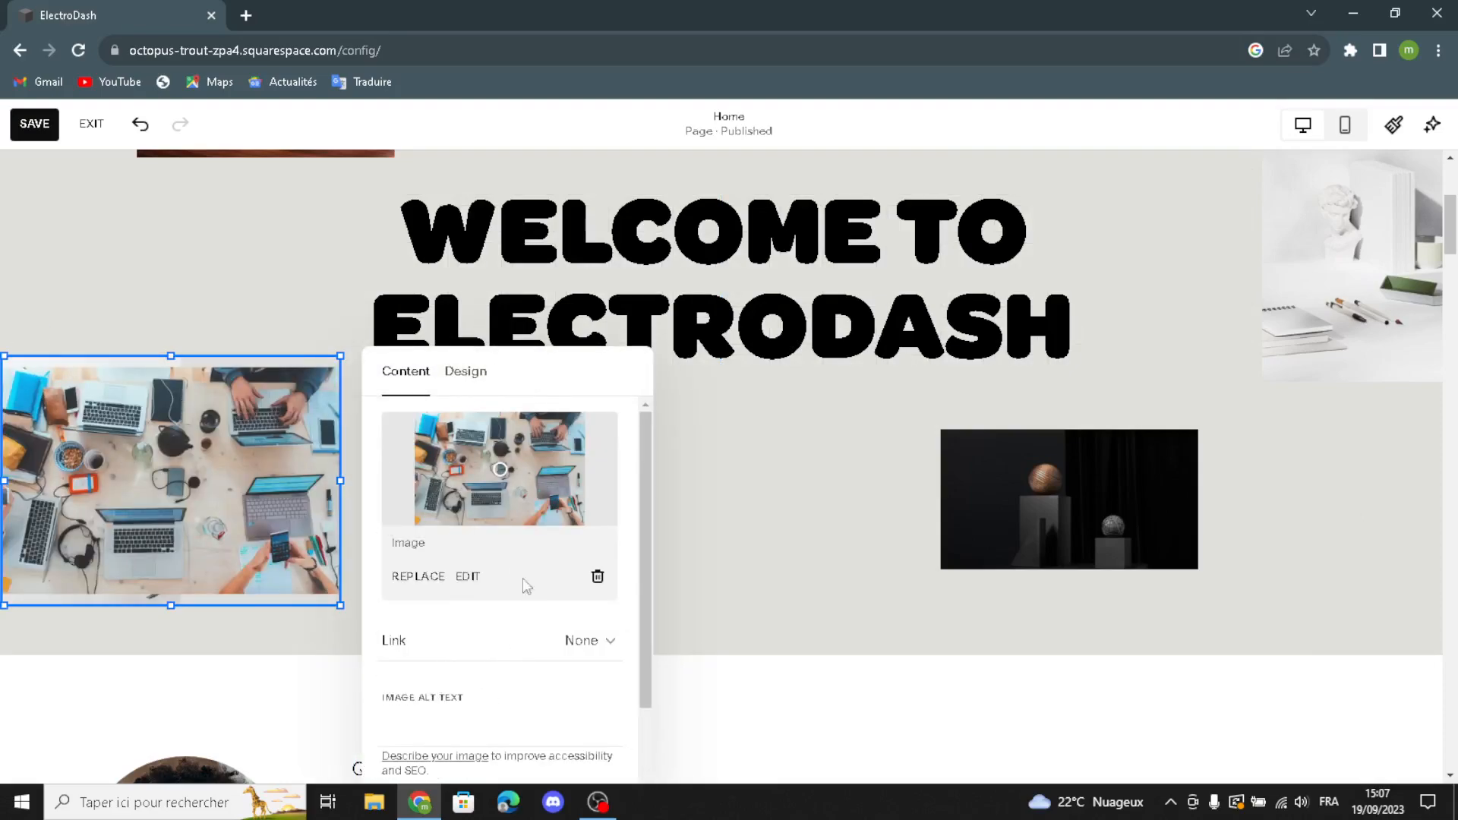
pyautogui.click(578, 642)
pyautogui.click(577, 645)
pyautogui.scroll(-2, 506, 730)
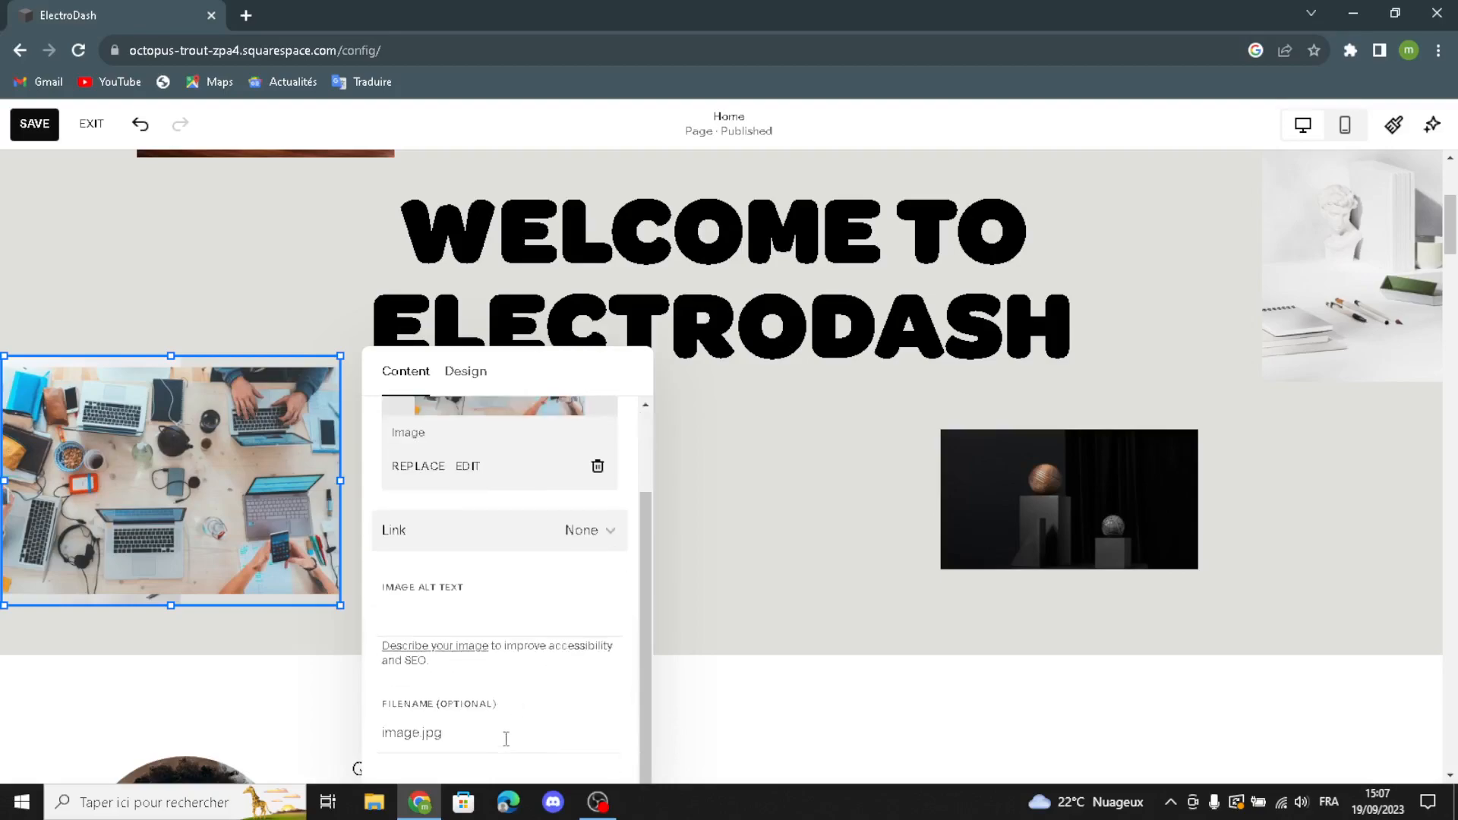
pyautogui.click(434, 623)
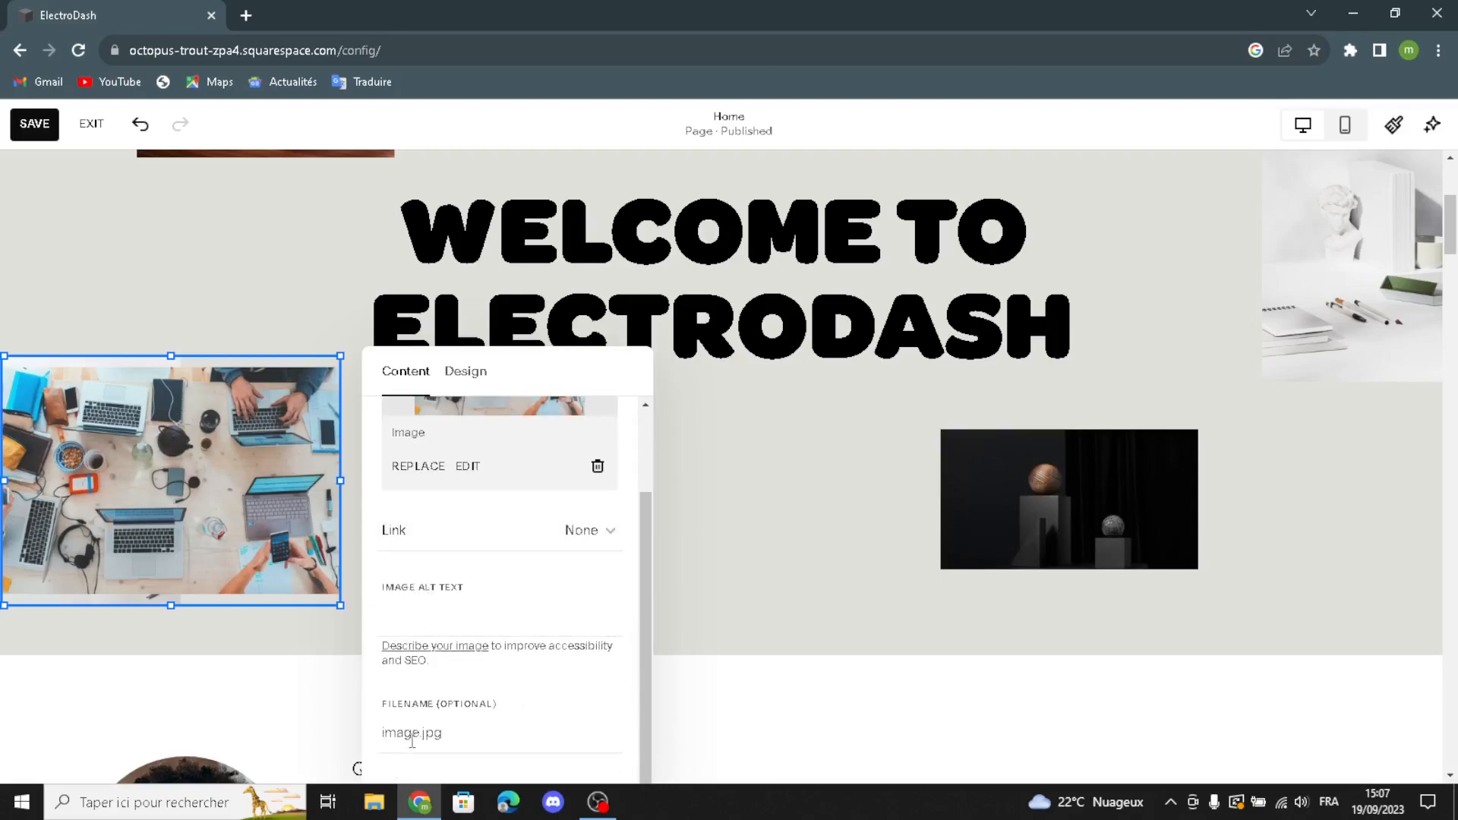
# Step: Try the Shape design with Stretch, Overlay and Lightbox on the laptop image, and return it to Fit
pyautogui.click(465, 372)
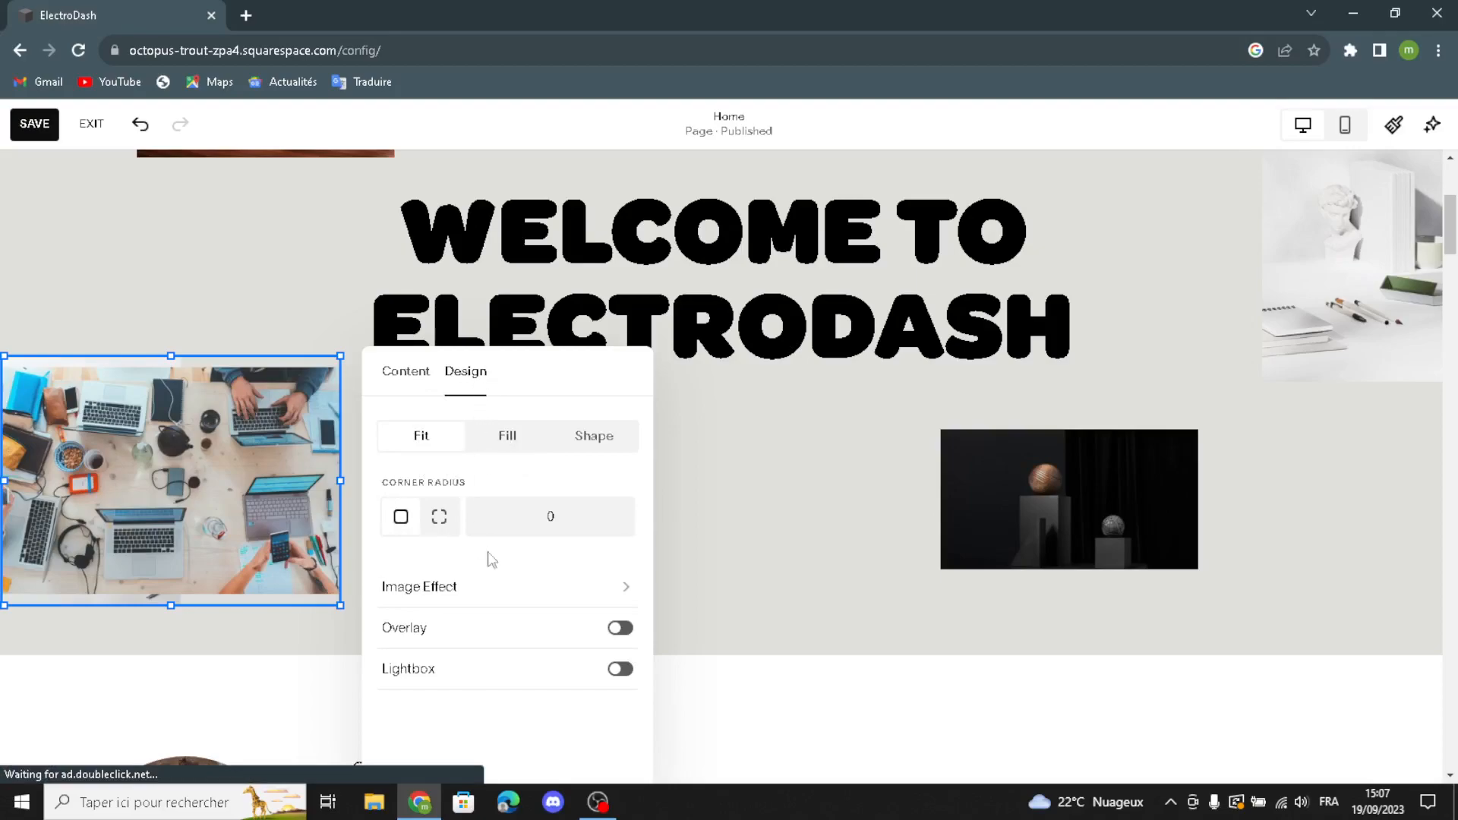
pyautogui.click(606, 449)
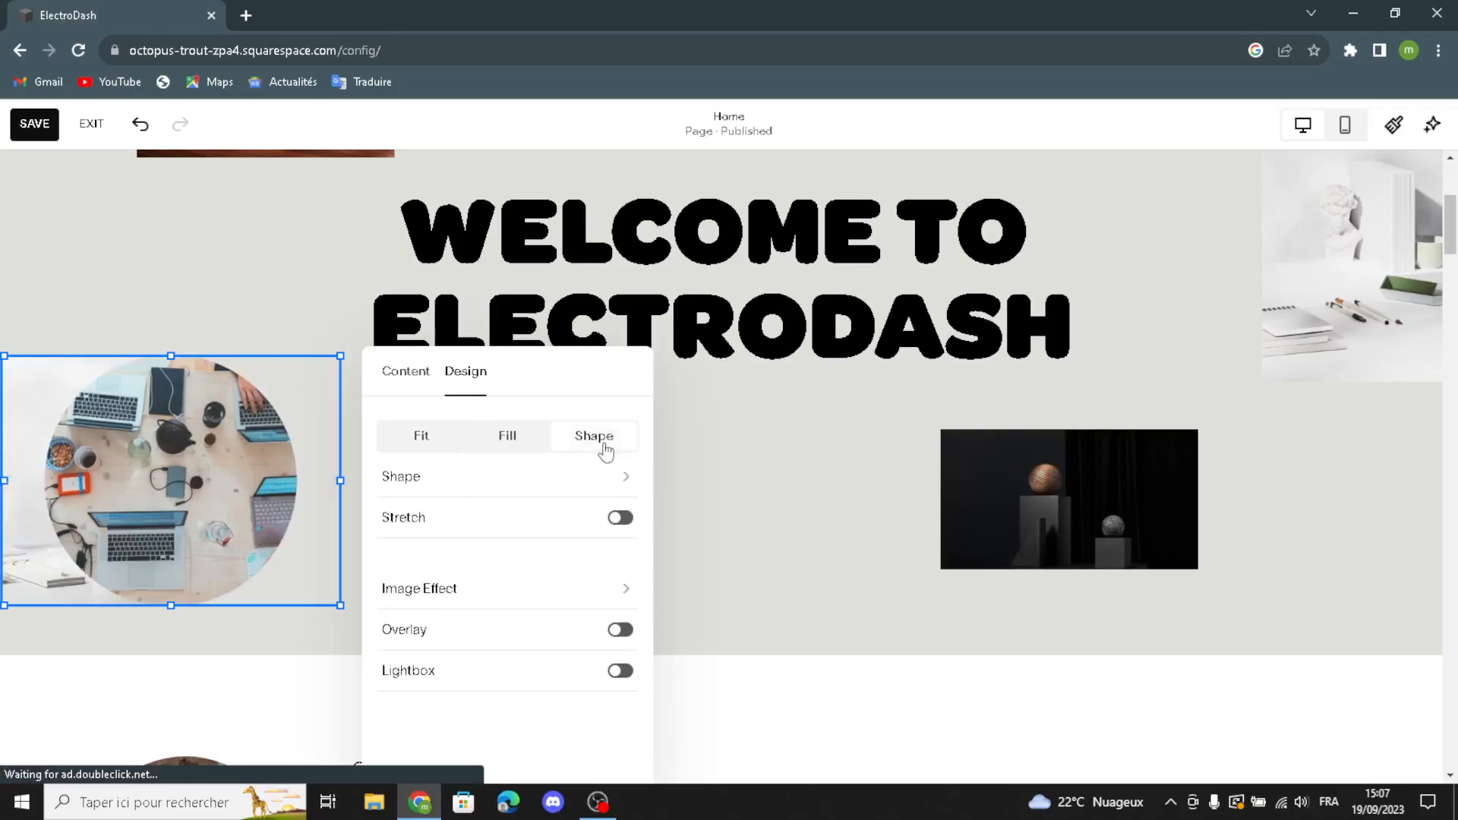
pyautogui.click(620, 519)
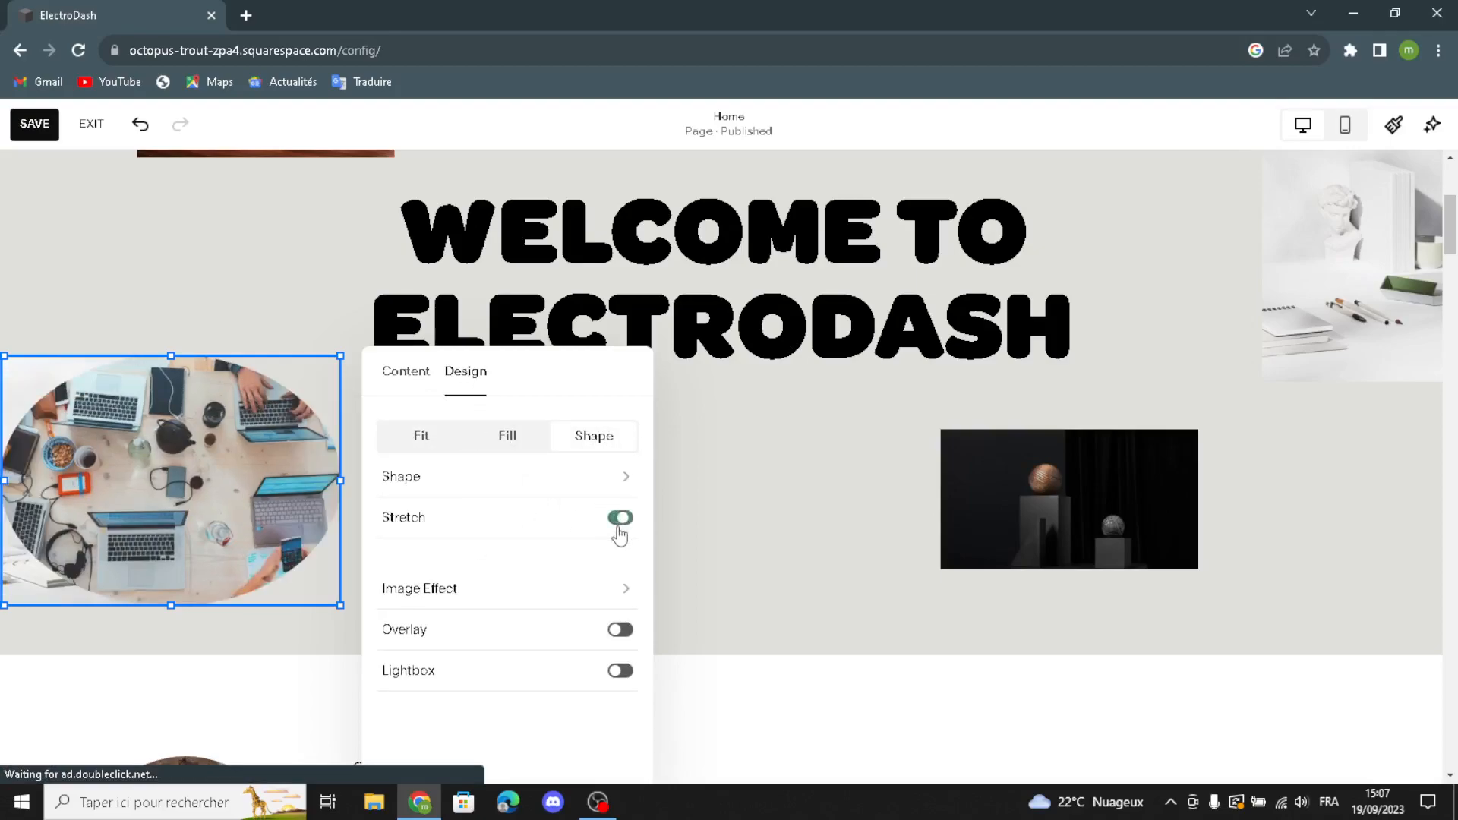
pyautogui.click(620, 520)
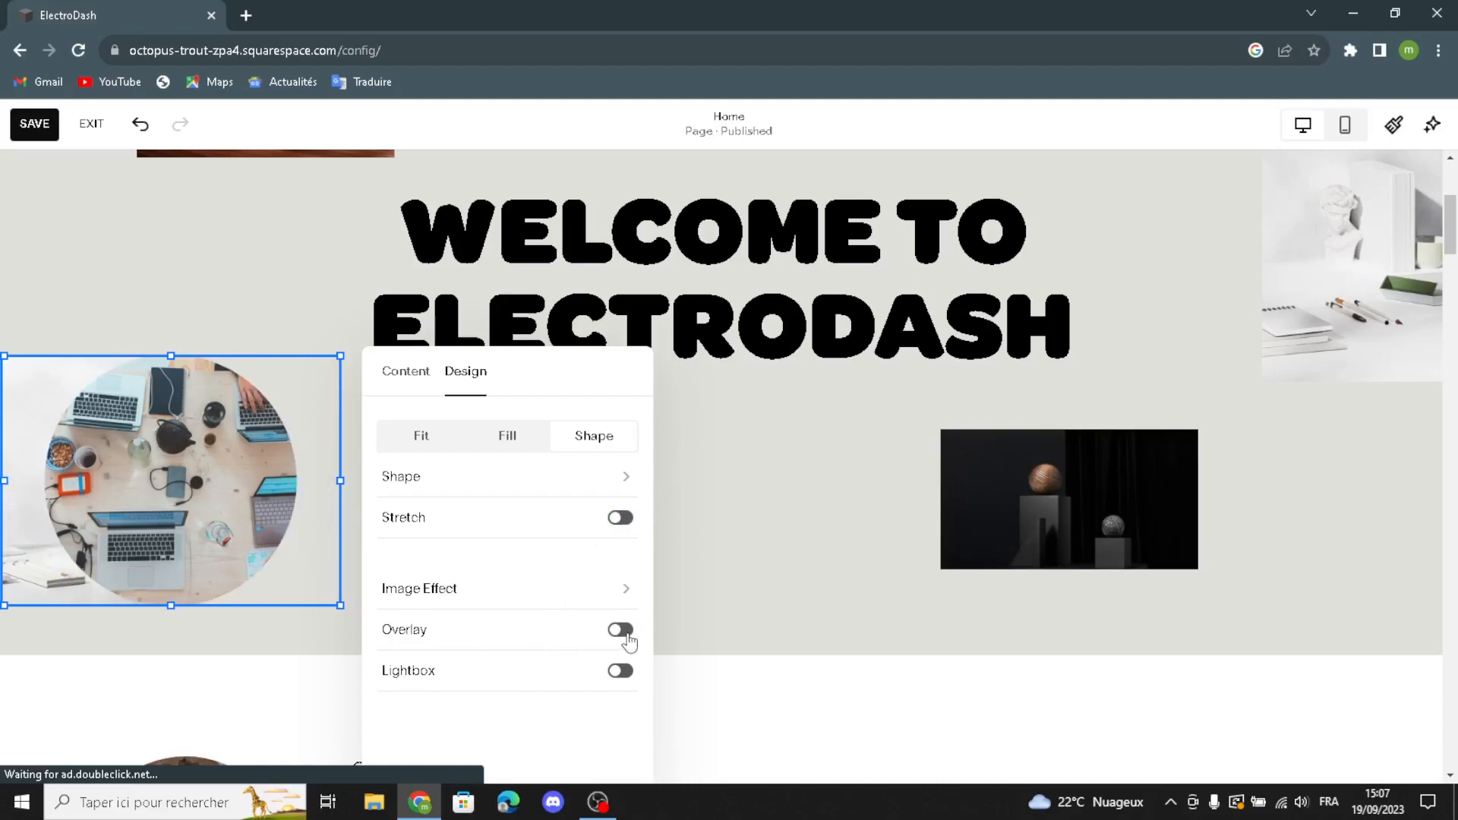
pyautogui.click(621, 631)
pyautogui.click(607, 631)
pyautogui.click(621, 671)
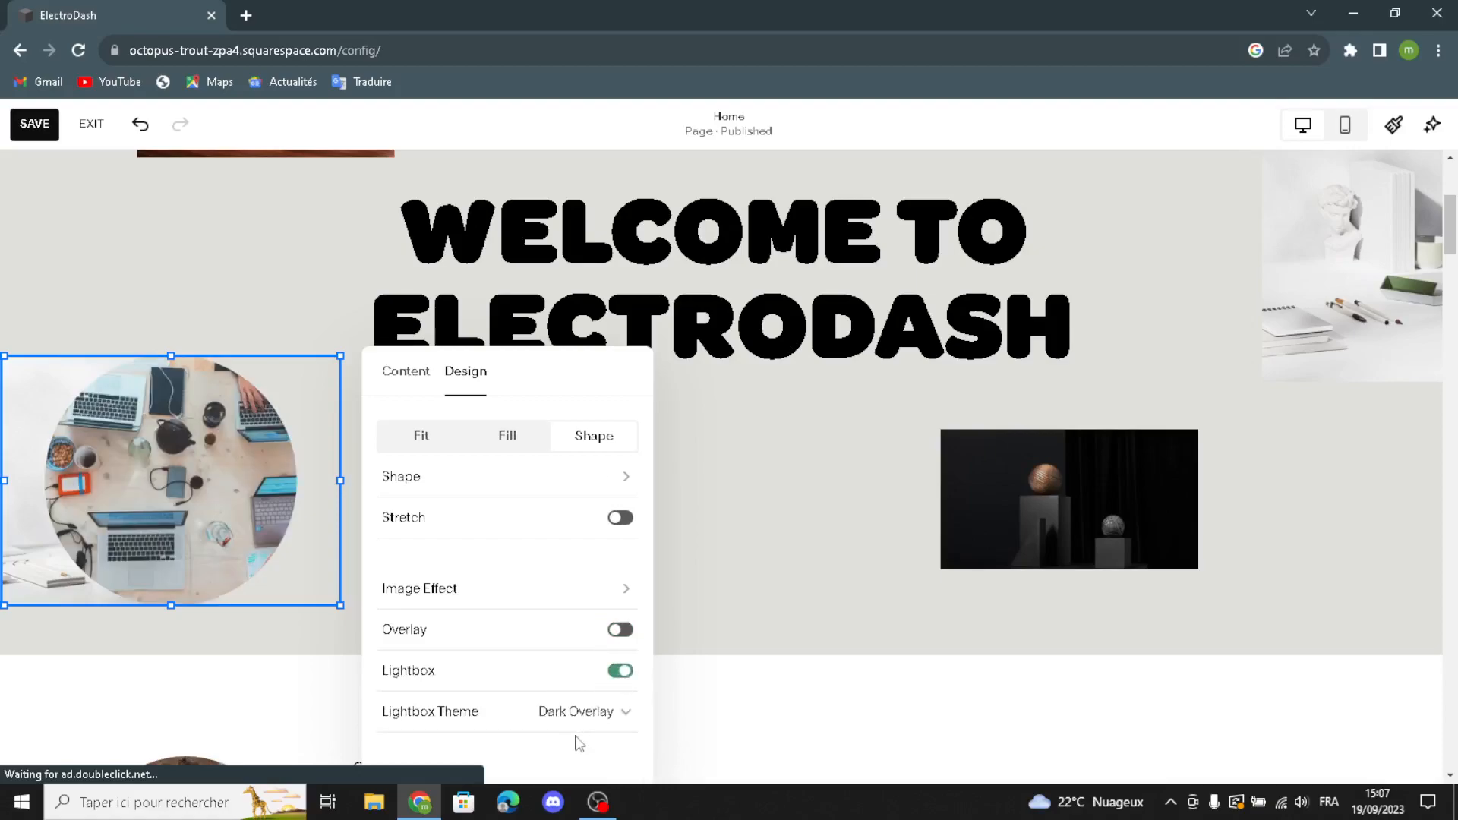
pyautogui.click(619, 672)
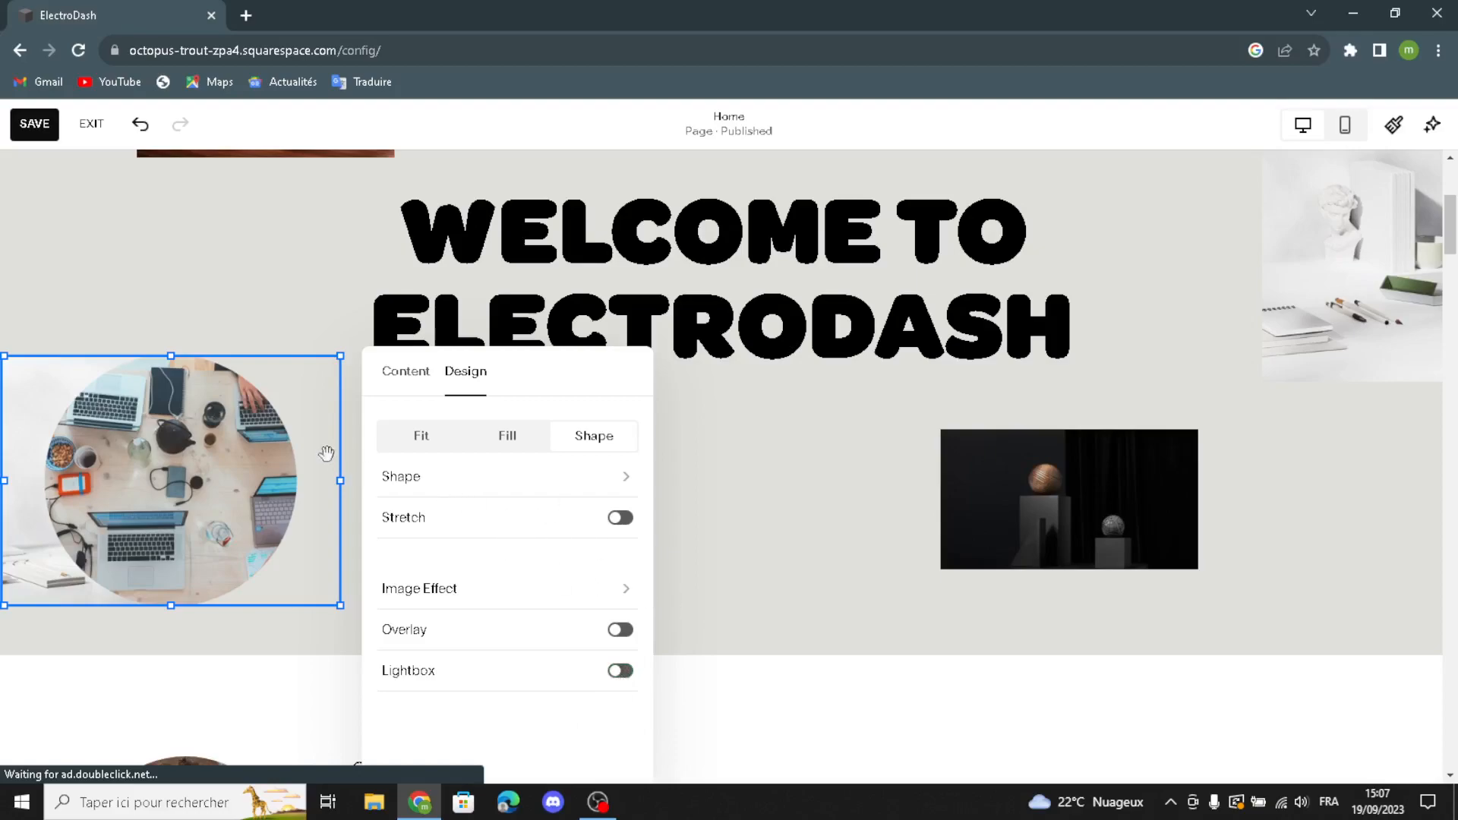
pyautogui.click(422, 435)
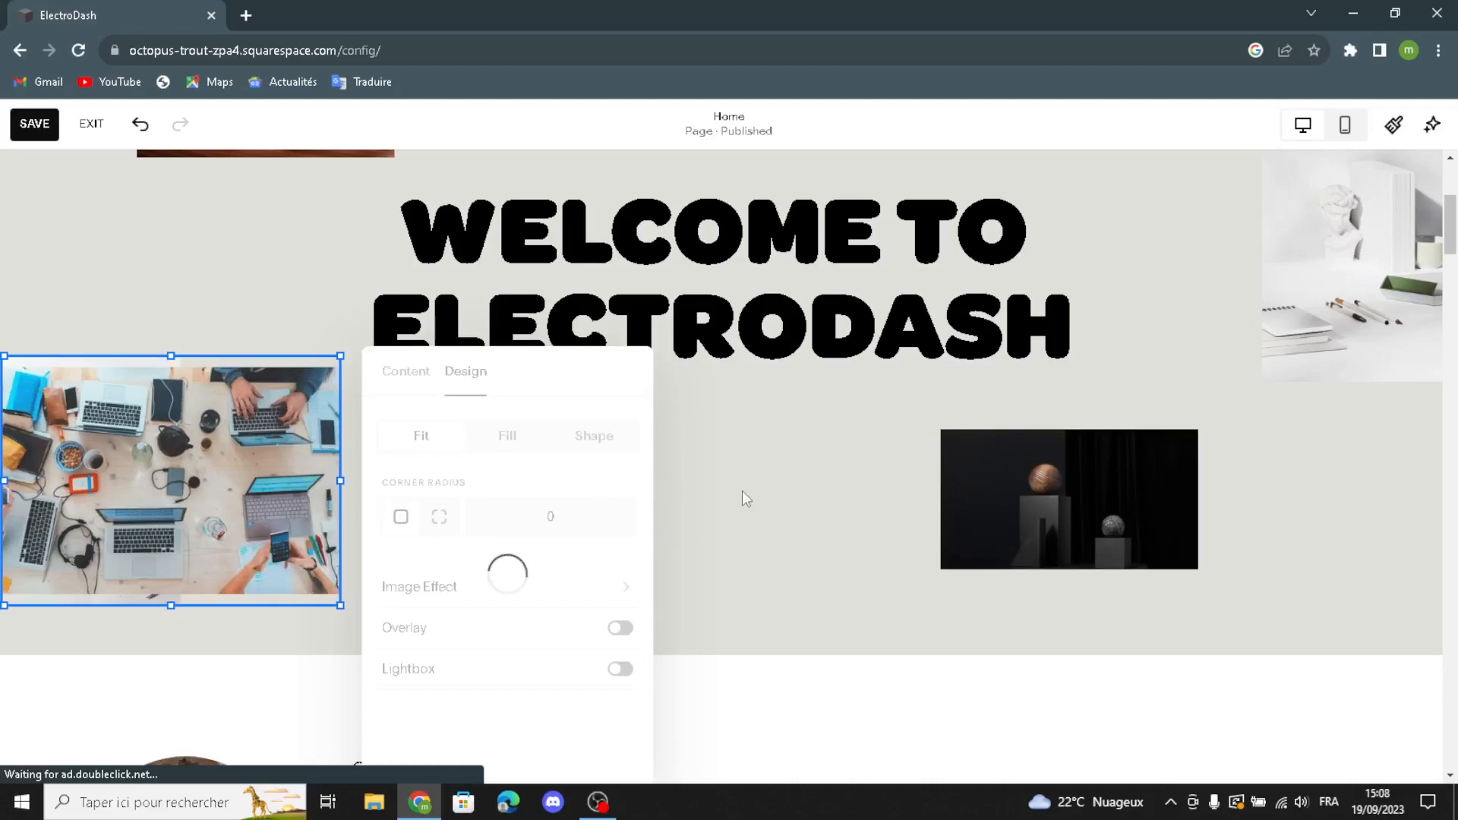
# Step: Close the image settings and shift the laptop image inward and down, aligned with the grid's first column below the welcome heading
pyautogui.click(403, 562)
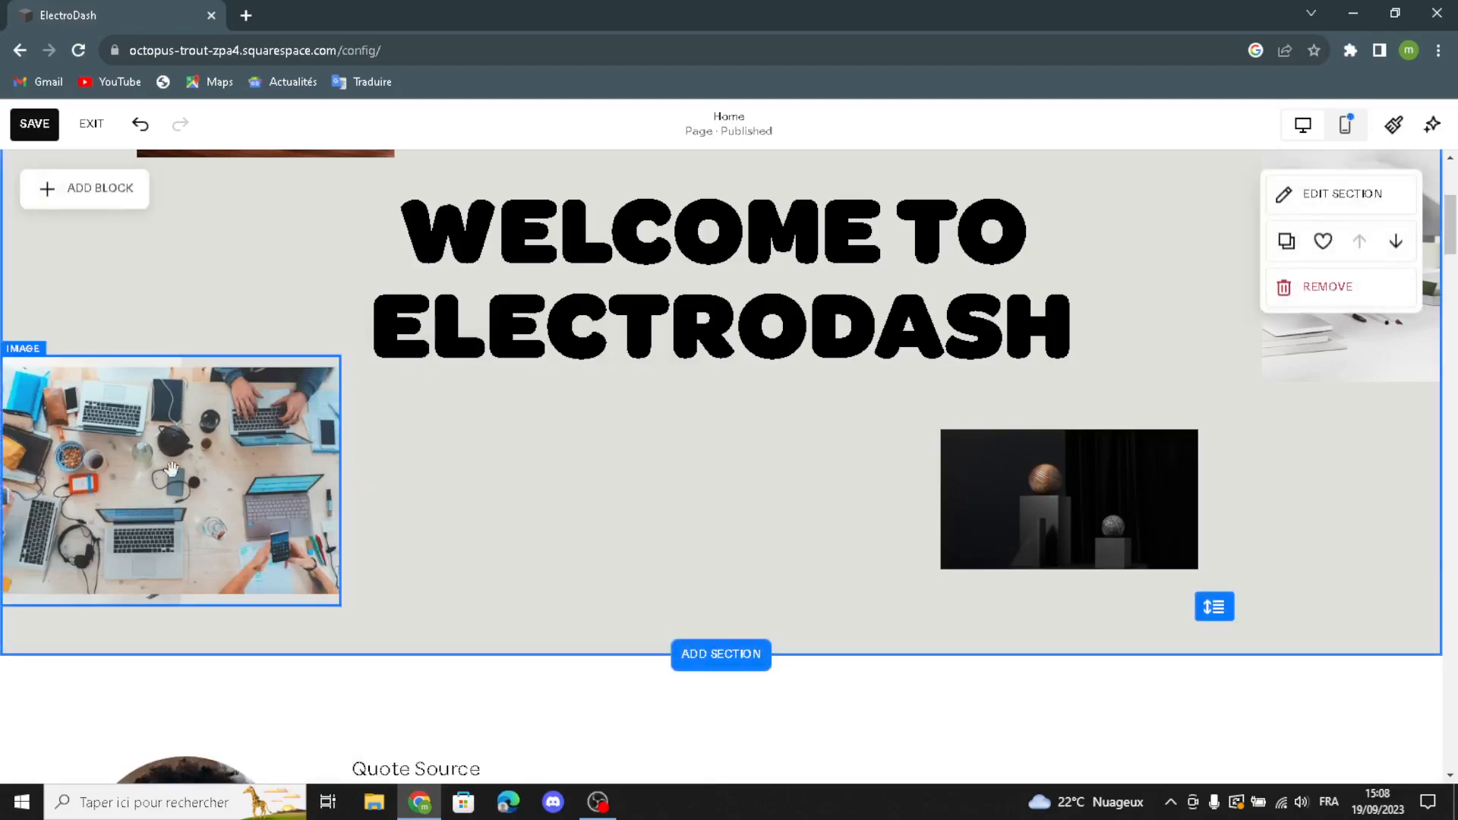
pyautogui.moveTo(188, 450); pyautogui.dragTo(375, 562)
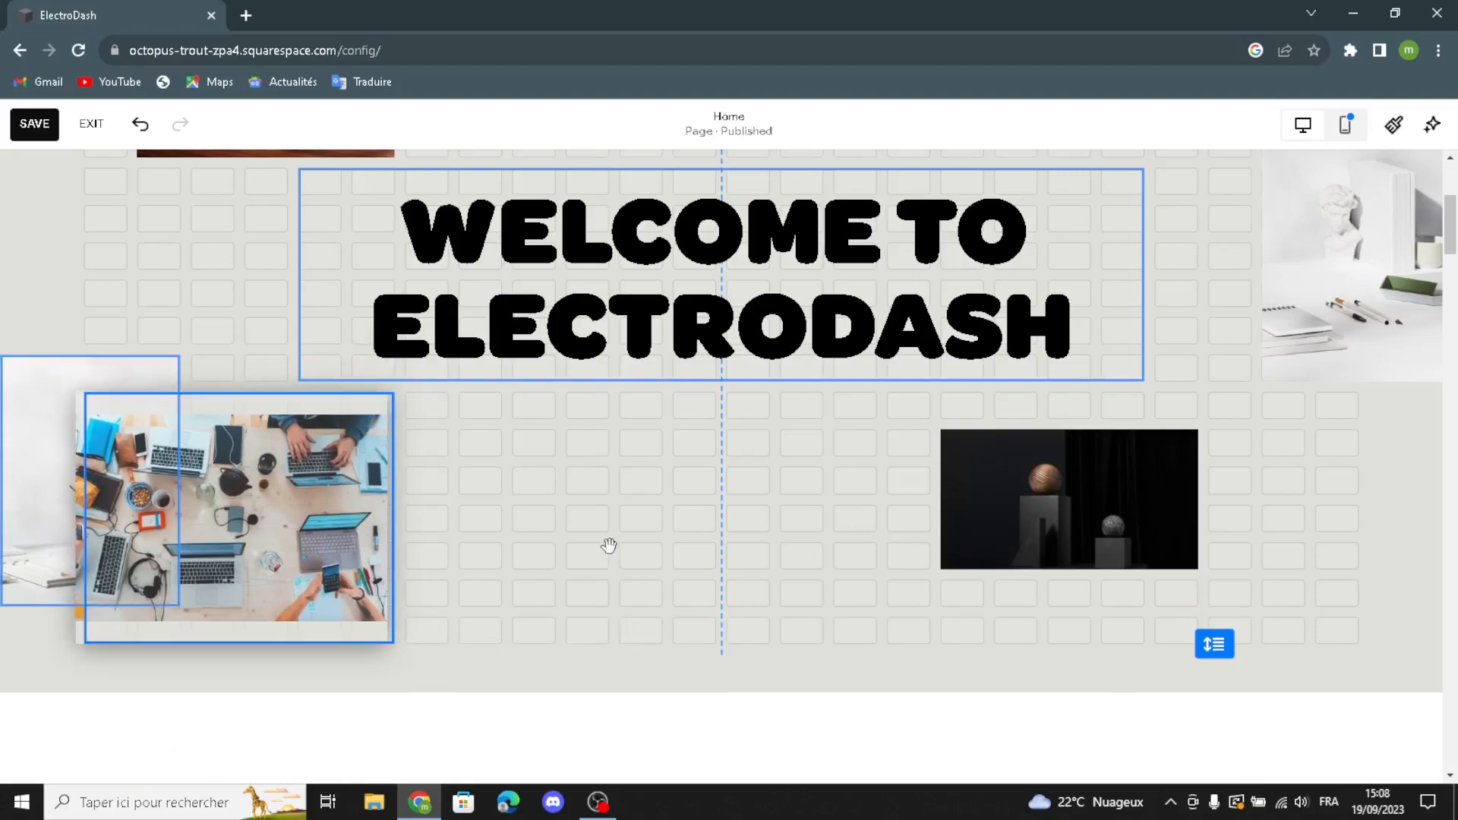
pyautogui.moveTo(610, 546); pyautogui.dragTo(613, 593)
# Step: Format the quote section with no grid gap, height S and bottom content alignment
pyautogui.scroll(-10, 612, 593)
pyautogui.scroll(8, 607, 591)
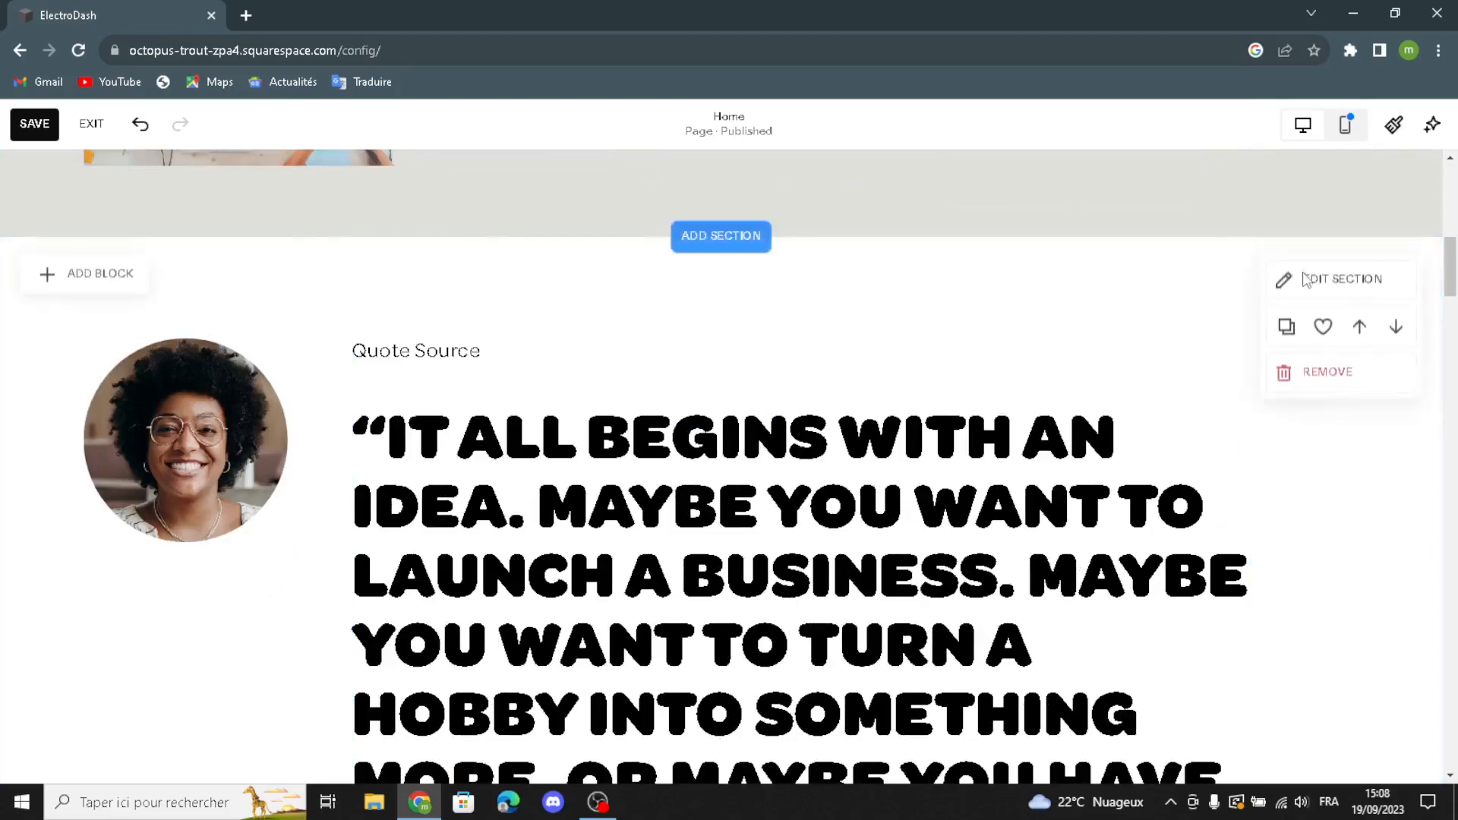
pyautogui.click(1311, 287)
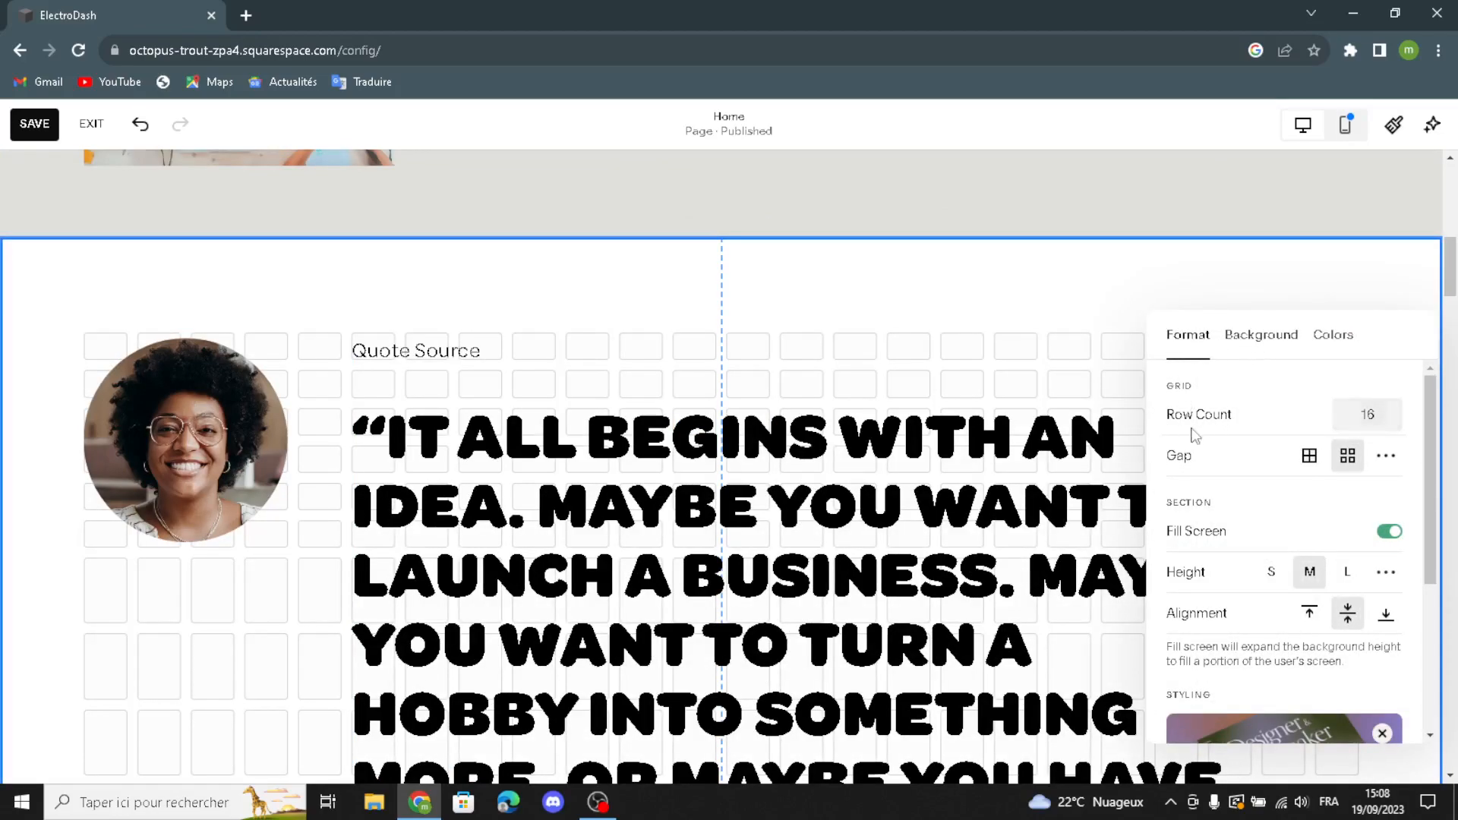
pyautogui.click(1395, 412)
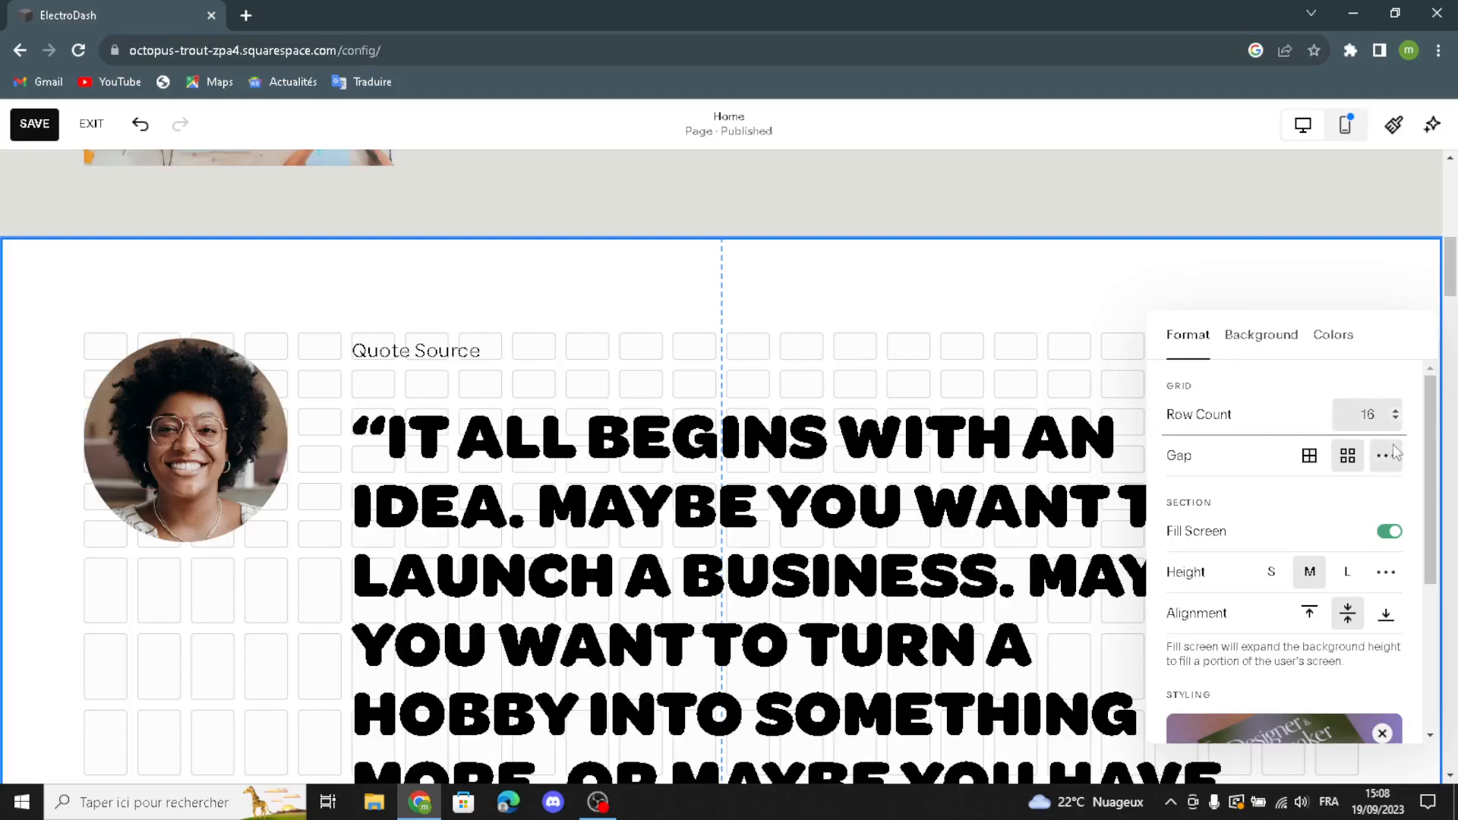
pyautogui.click(1379, 464)
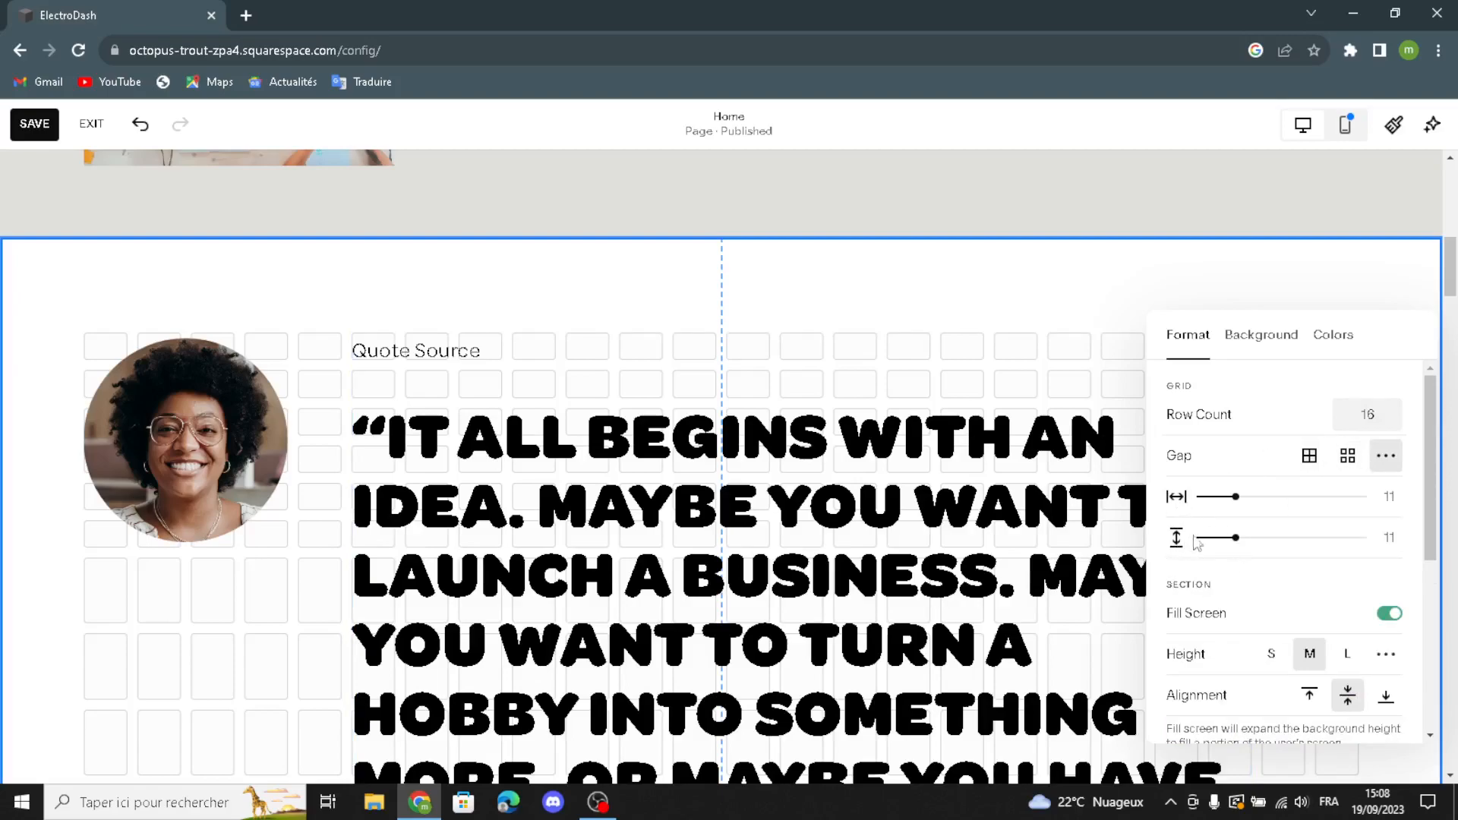
pyautogui.click(1309, 457)
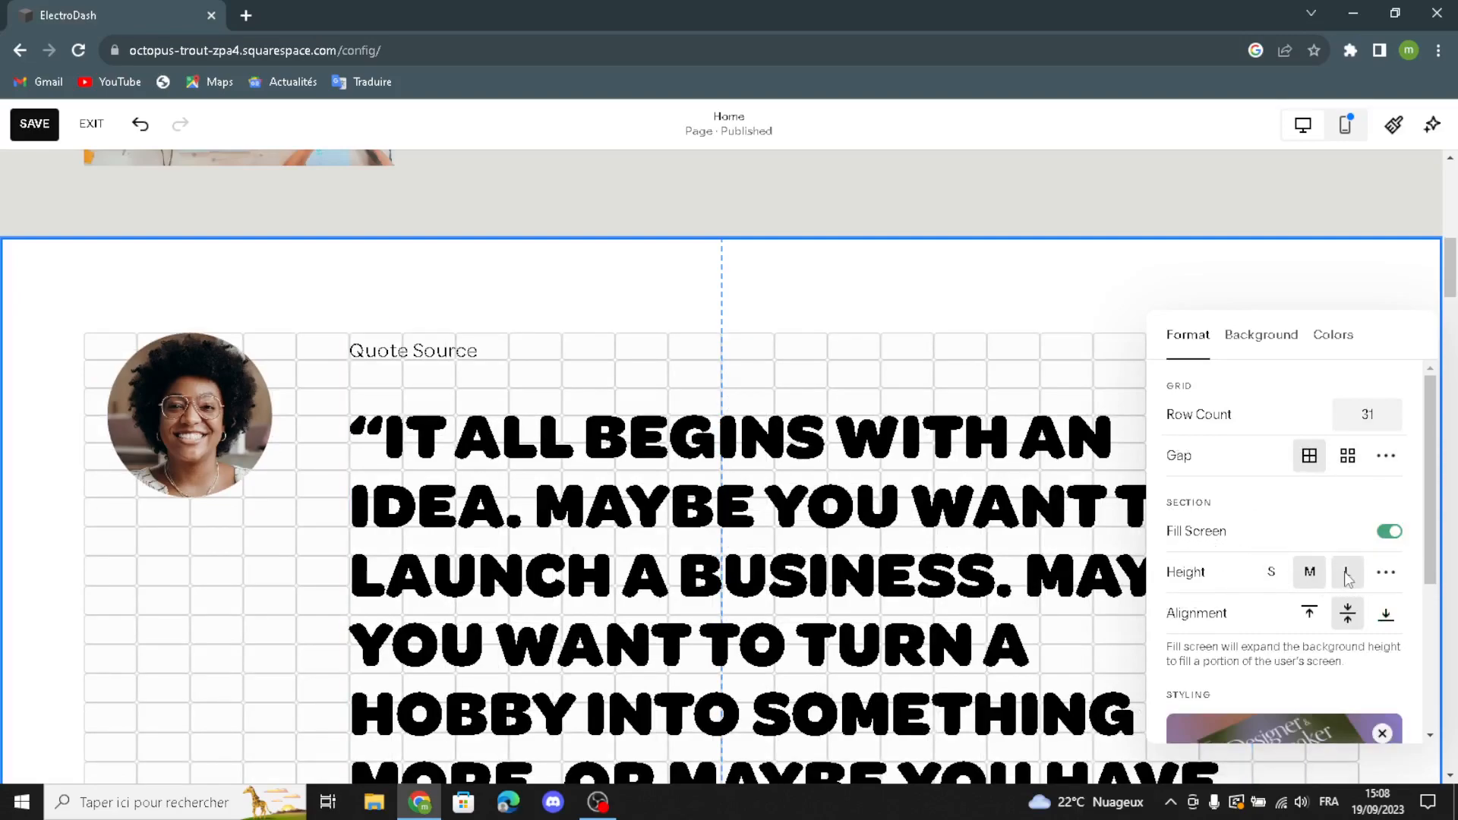
pyautogui.click(1271, 572)
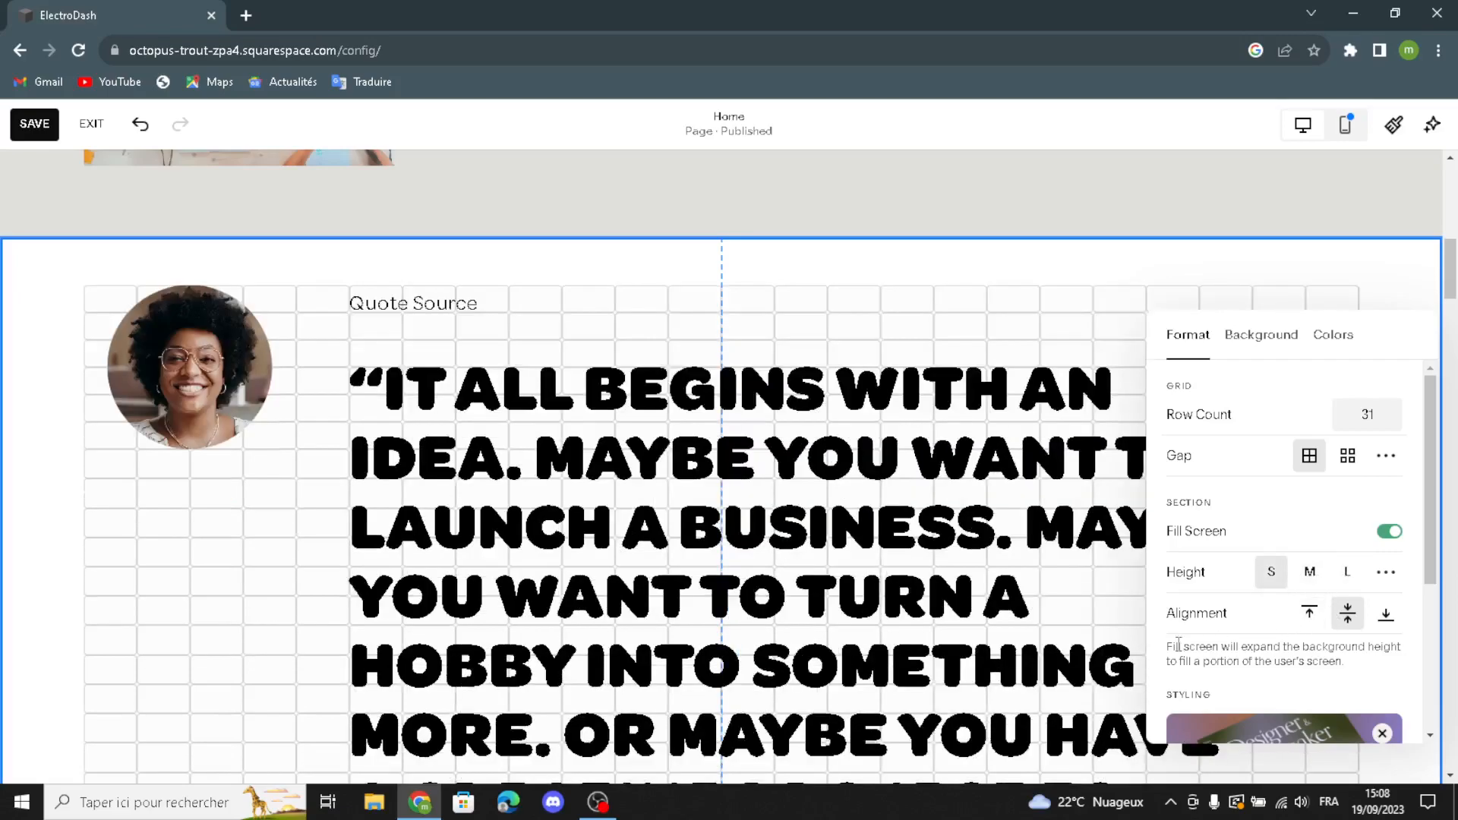
pyautogui.click(1384, 615)
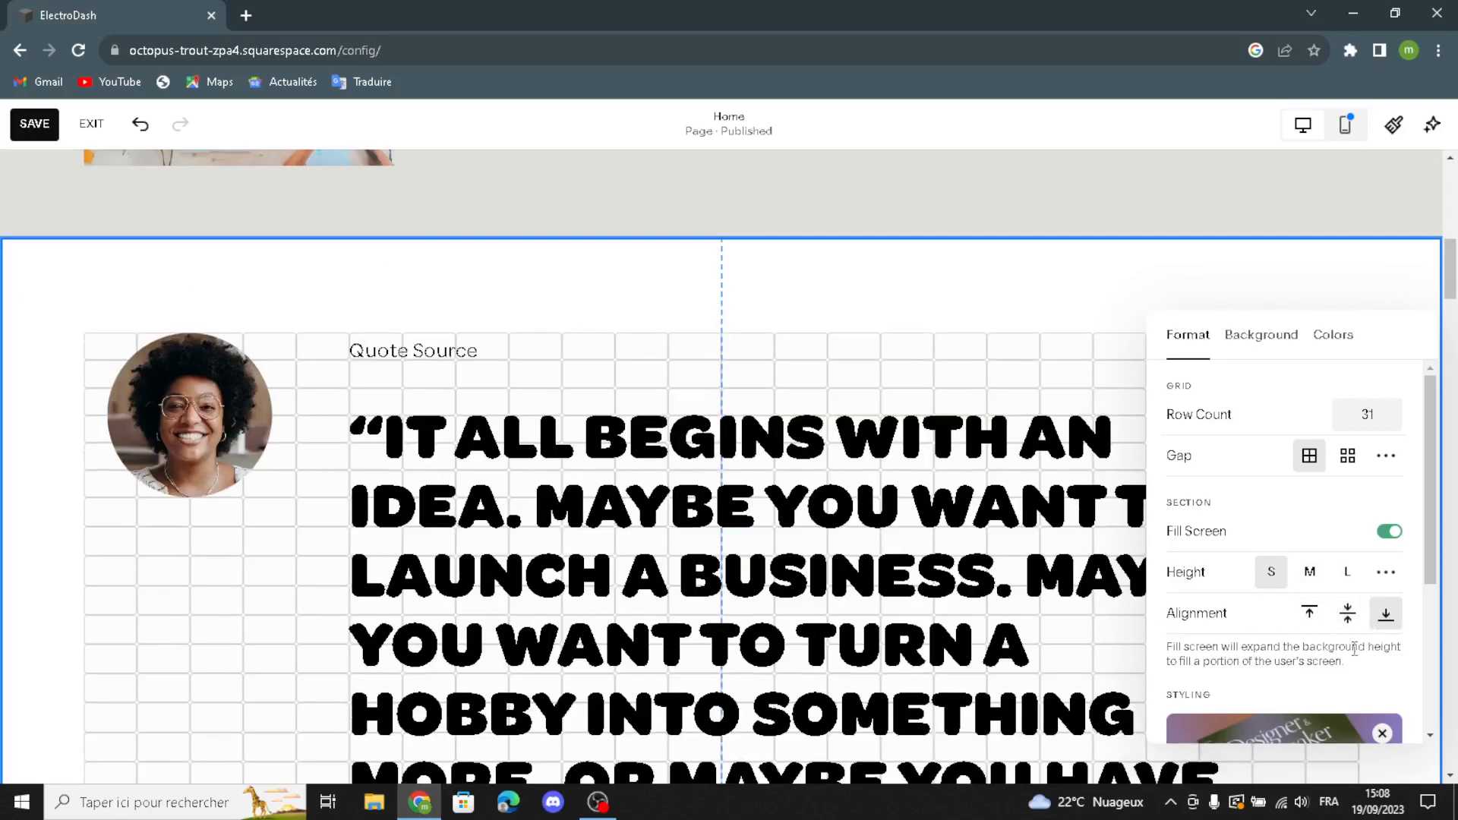
# Step: Turn on the section divider for the quote section and check its wavy line above the products section
pyautogui.scroll(-3, 1326, 667)
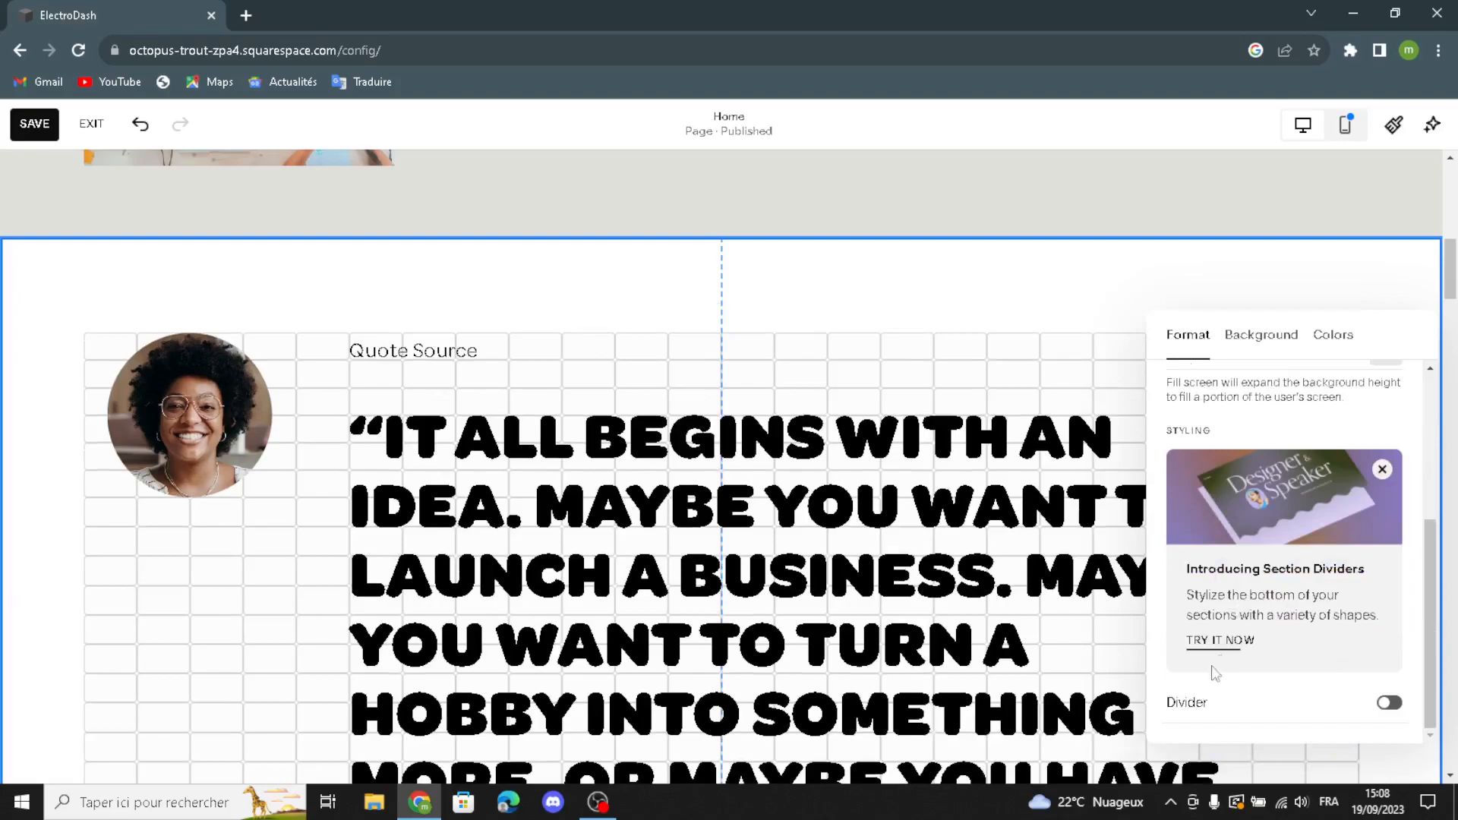
pyautogui.click(1396, 712)
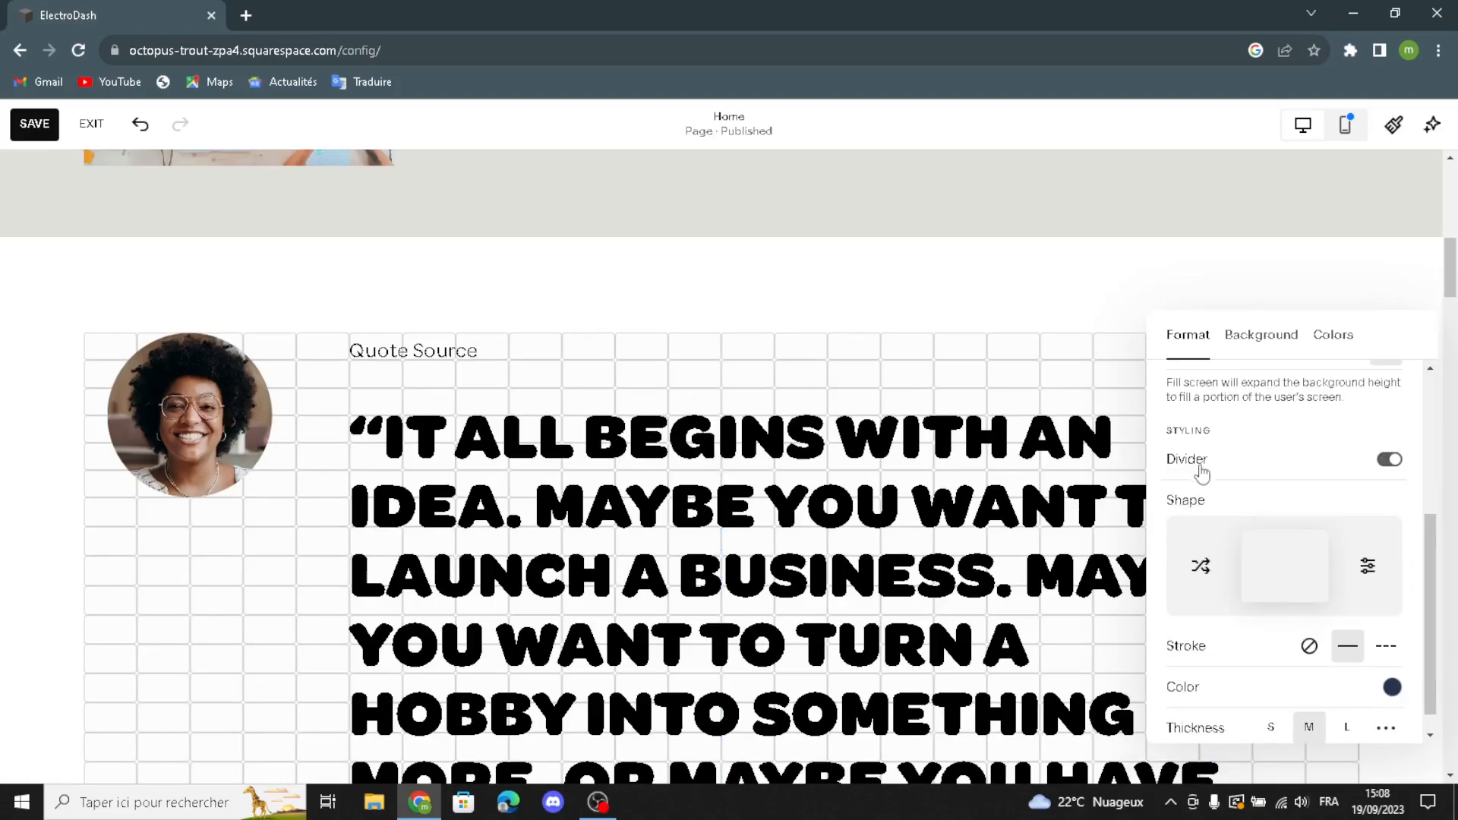
pyautogui.scroll(-10, 1199, 532)
pyautogui.scroll(5, 690, 312)
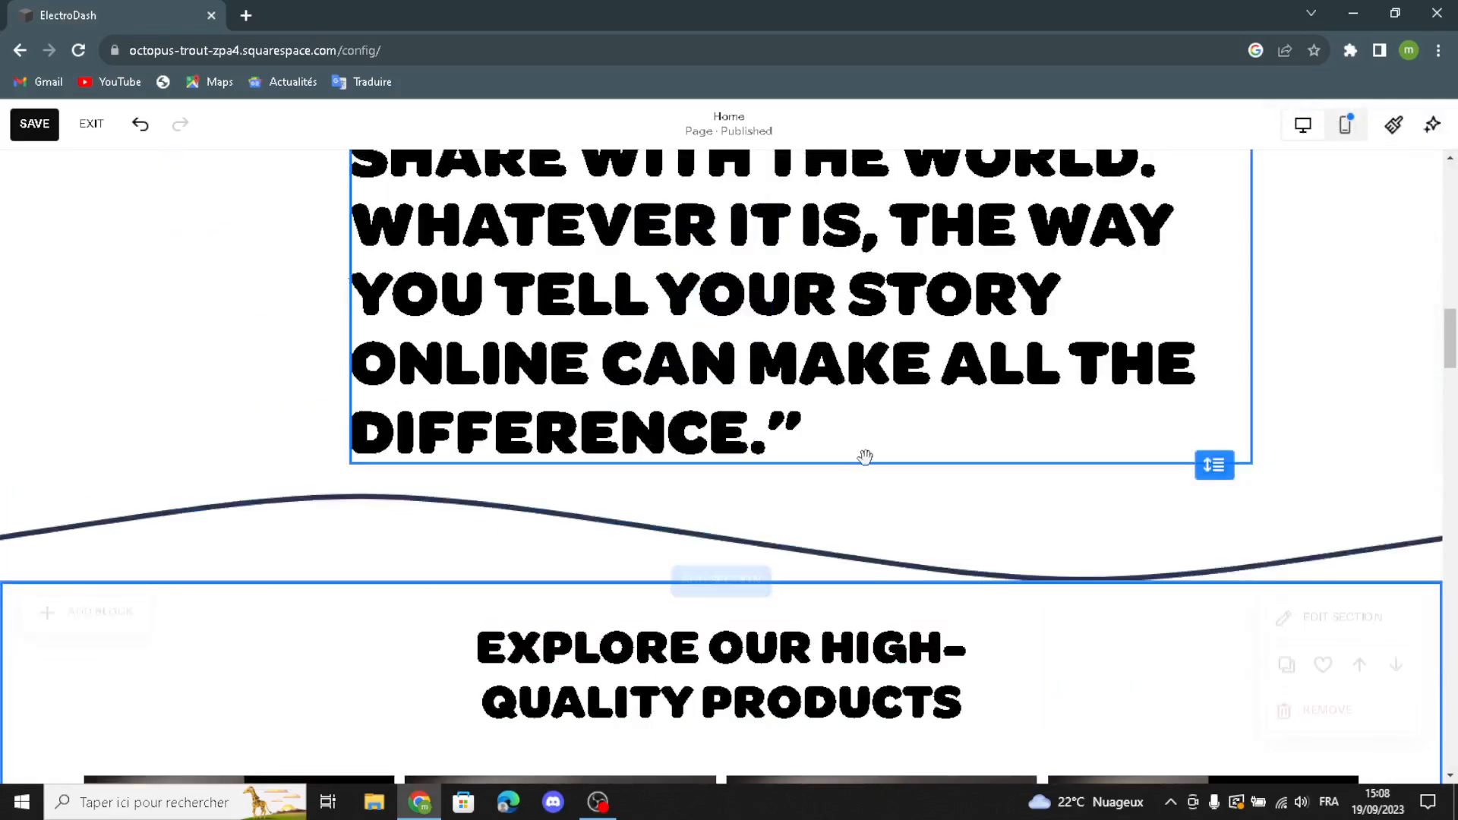
pyautogui.scroll(-3, 689, 471)
pyautogui.scroll(-3, 690, 471)
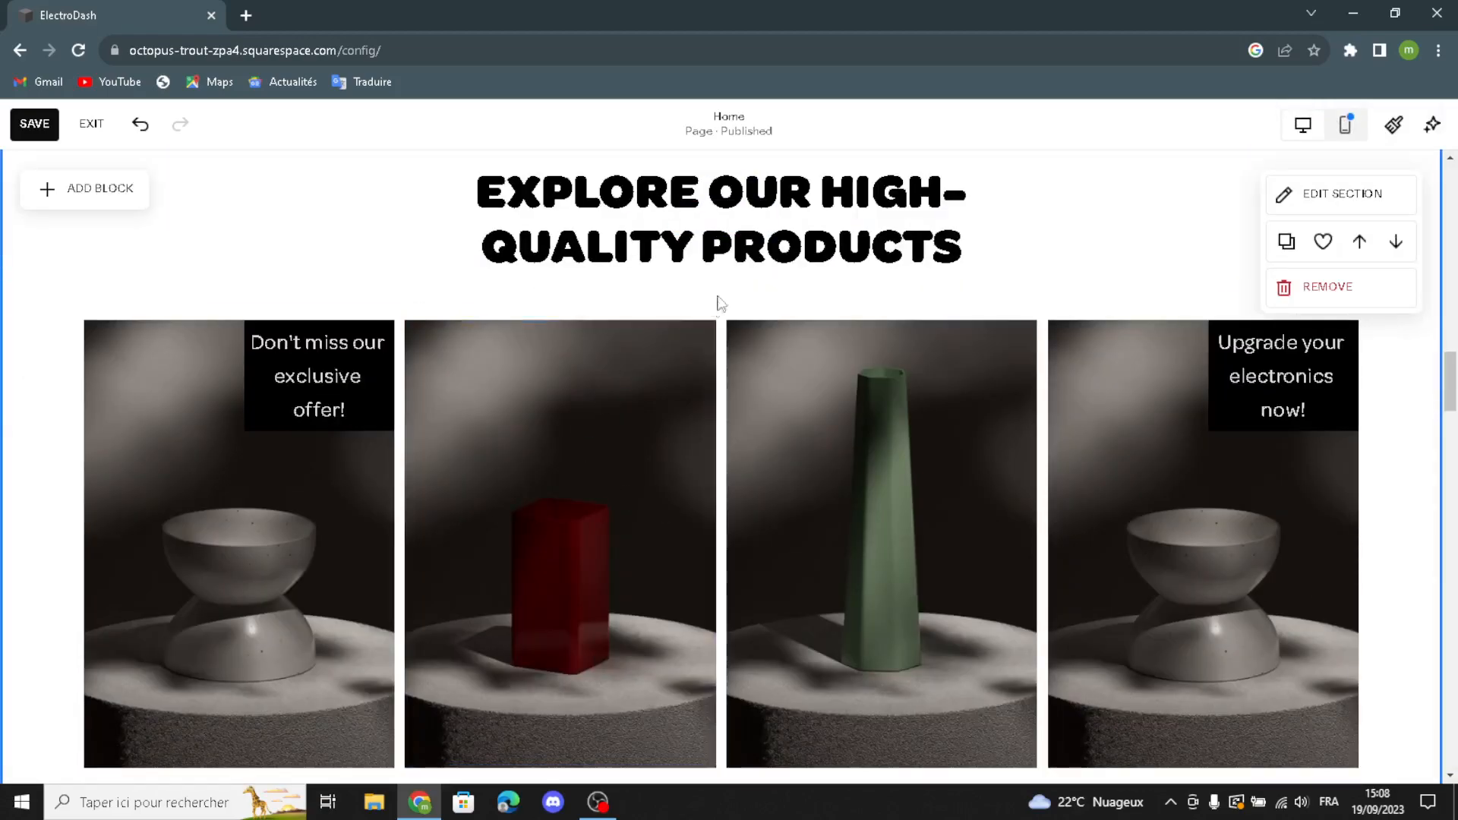
pyautogui.scroll(2, 663, 387)
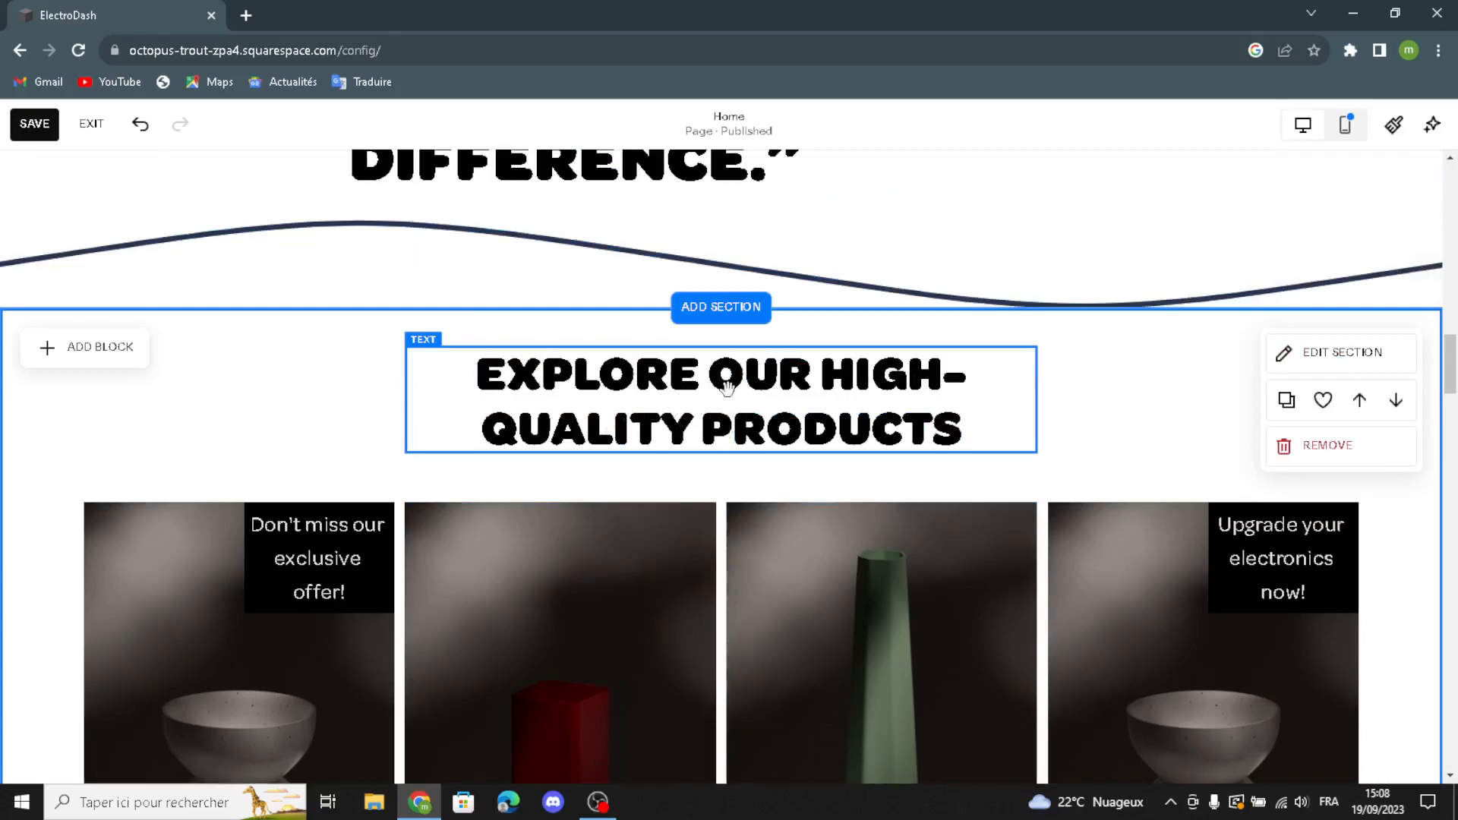
# Step: Move the "Explore our high-quality products" heading block slightly down and to the right of center, above the product images
pyautogui.moveTo(681, 431); pyautogui.dragTo(758, 430)
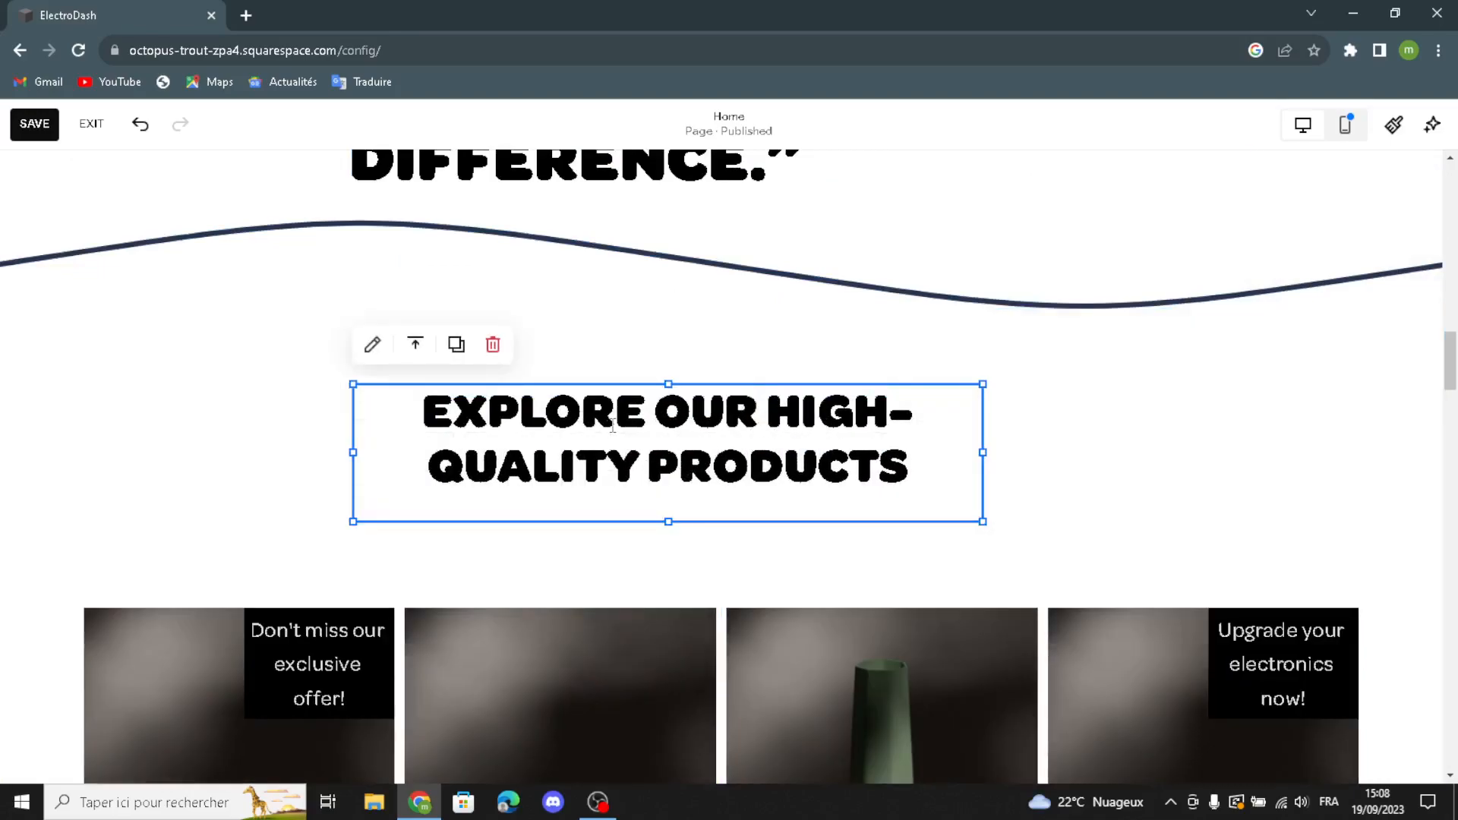
pyautogui.moveTo(582, 412); pyautogui.dragTo(727, 415)
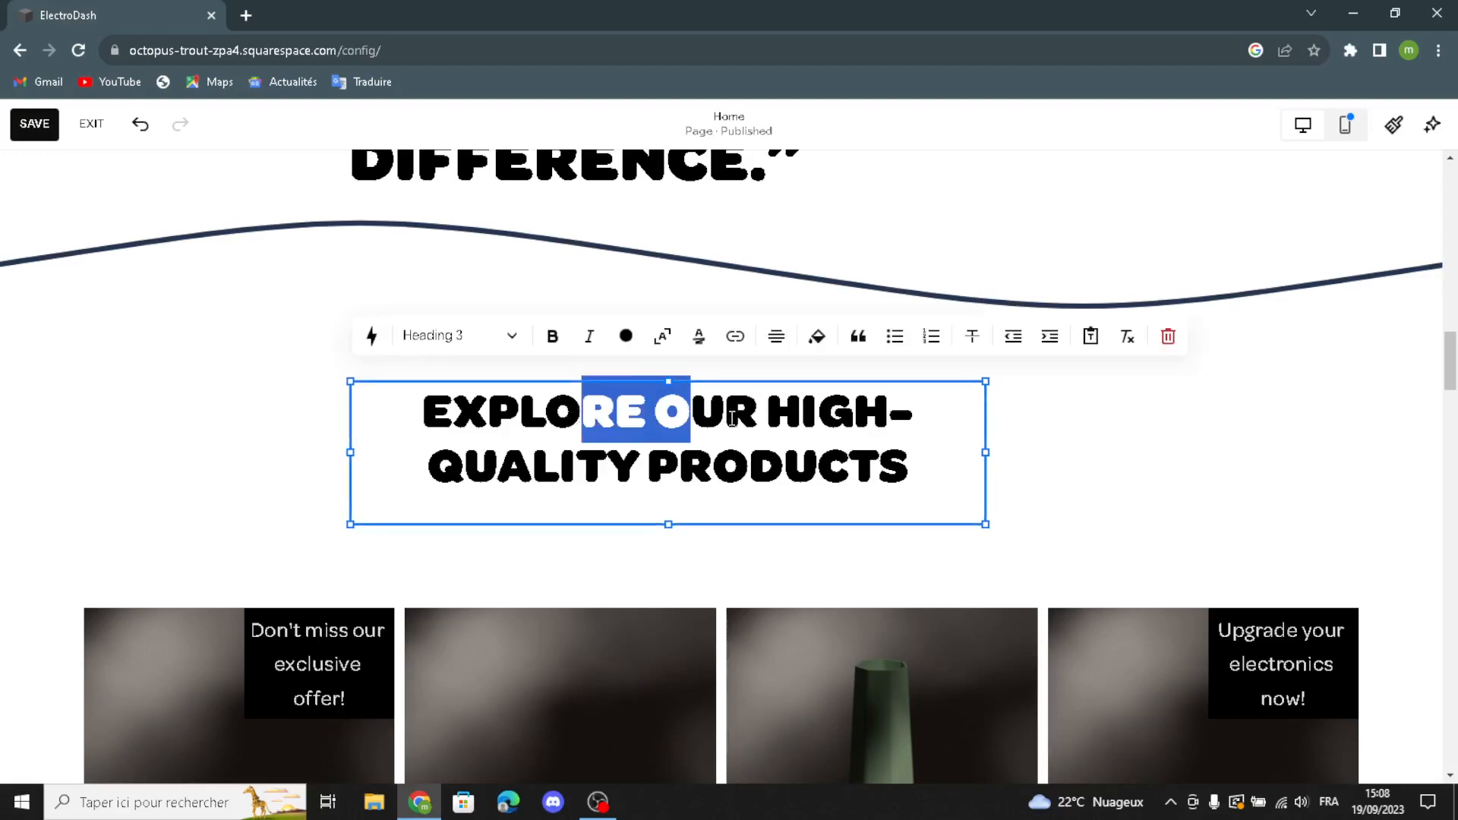
pyautogui.click(769, 378)
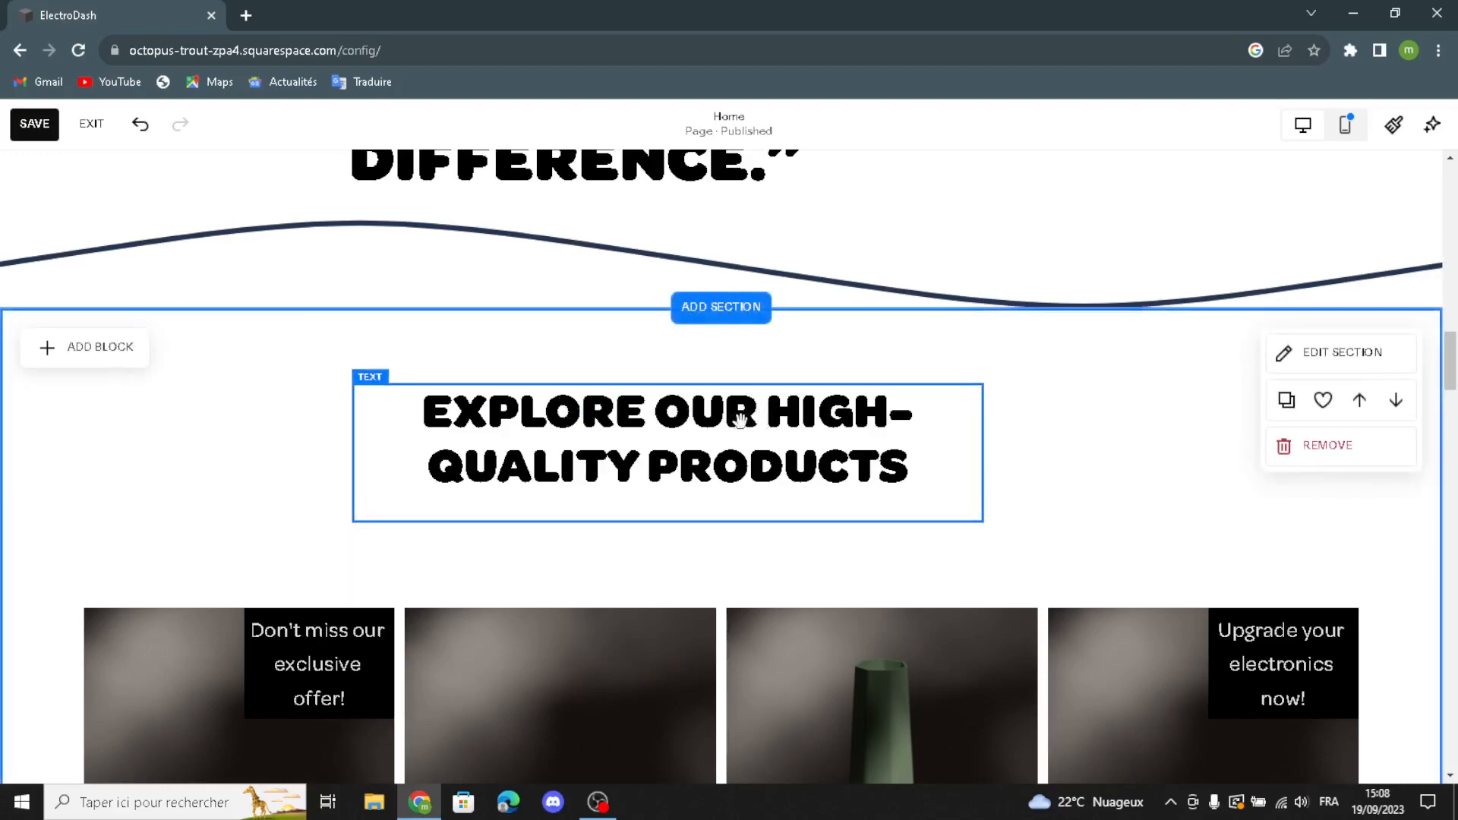
pyautogui.moveTo(807, 417); pyautogui.dragTo(1074, 372)
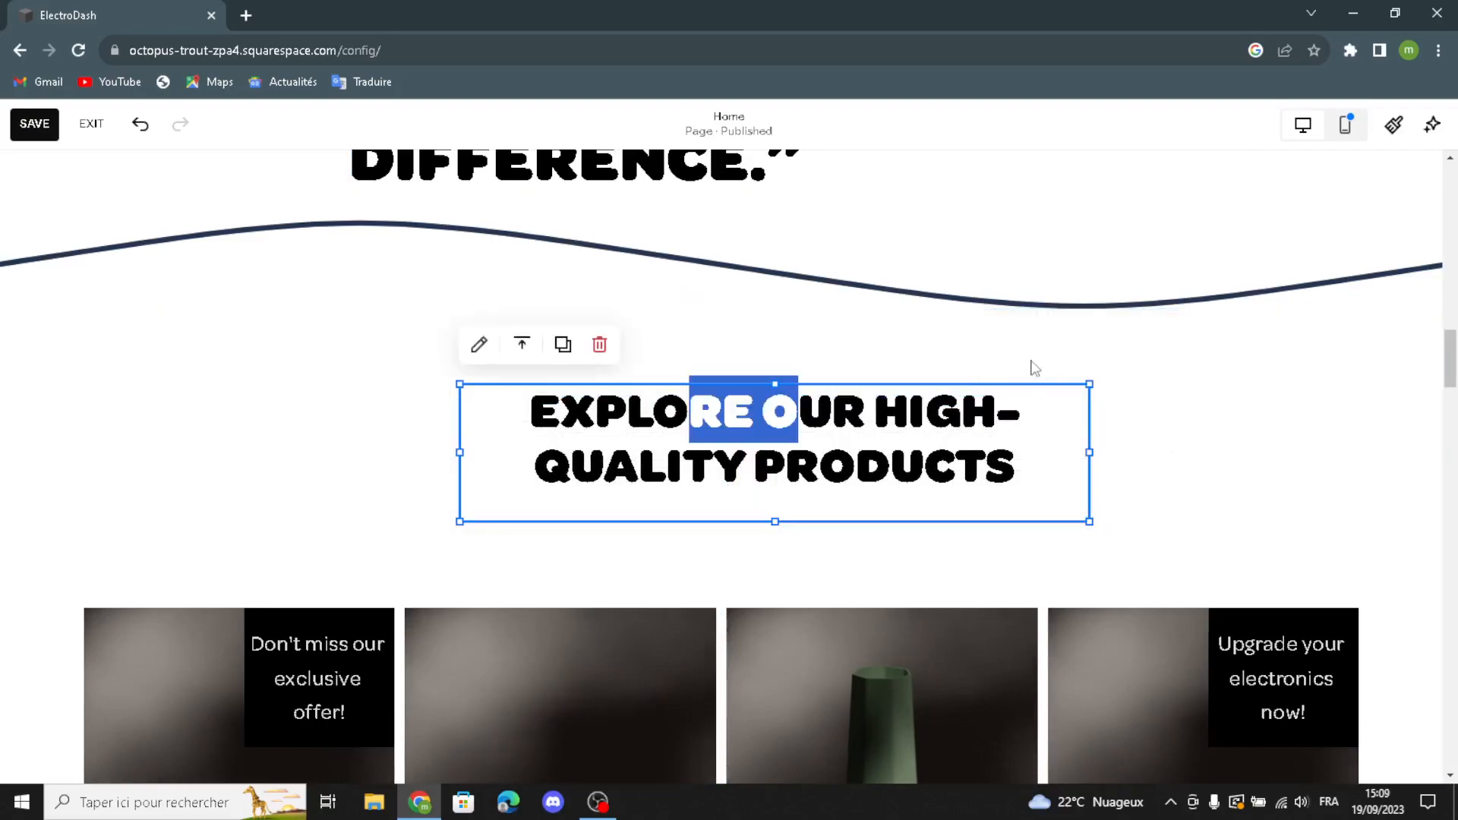
pyautogui.click(1008, 348)
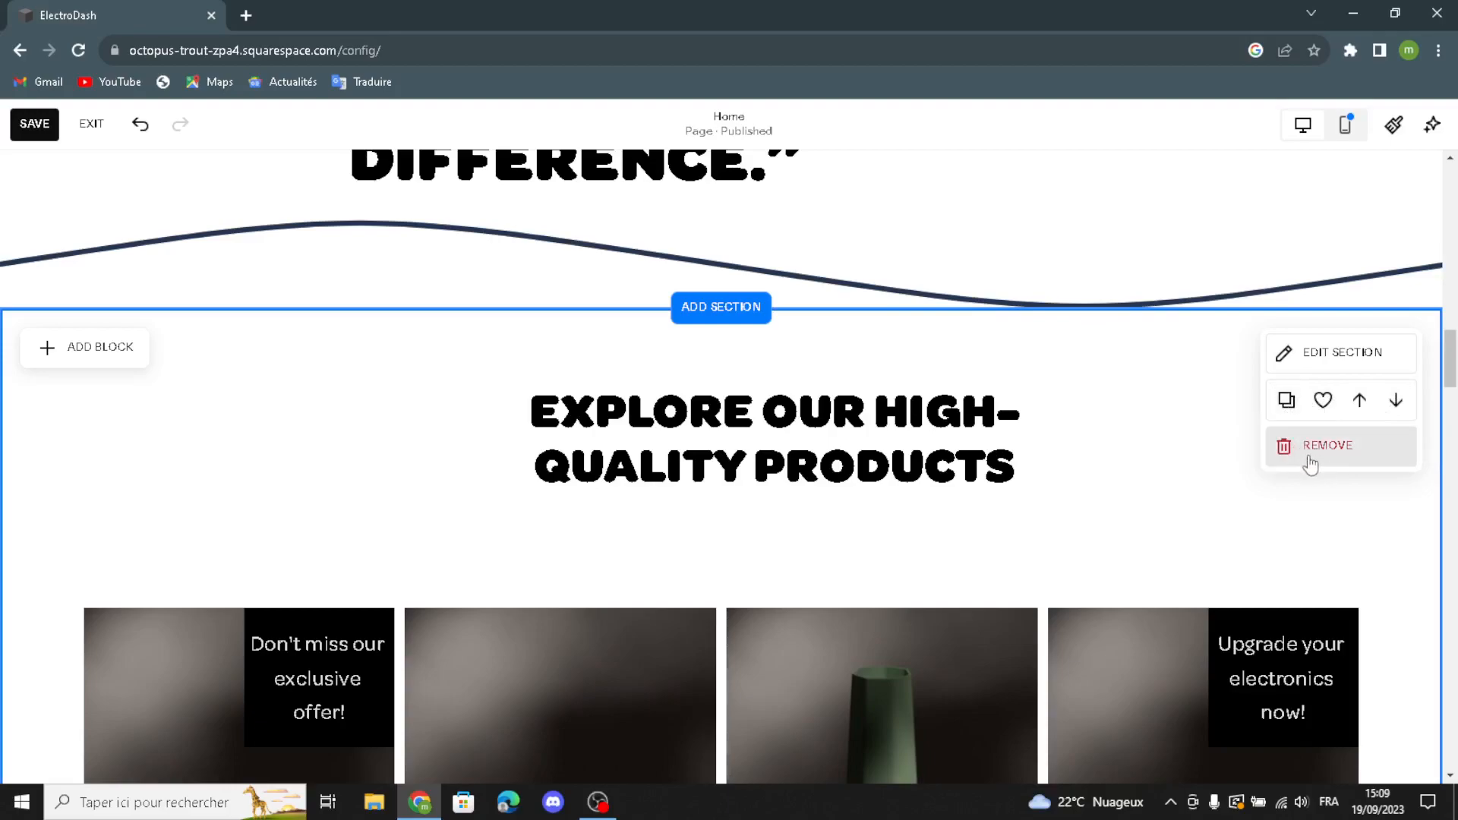
# Step: Examine the rest of the products section and the "Welcome to ElectroDash" pricing section with its two service offers
pyautogui.scroll(-5, 843, 597)
pyautogui.scroll(-10, 841, 592)
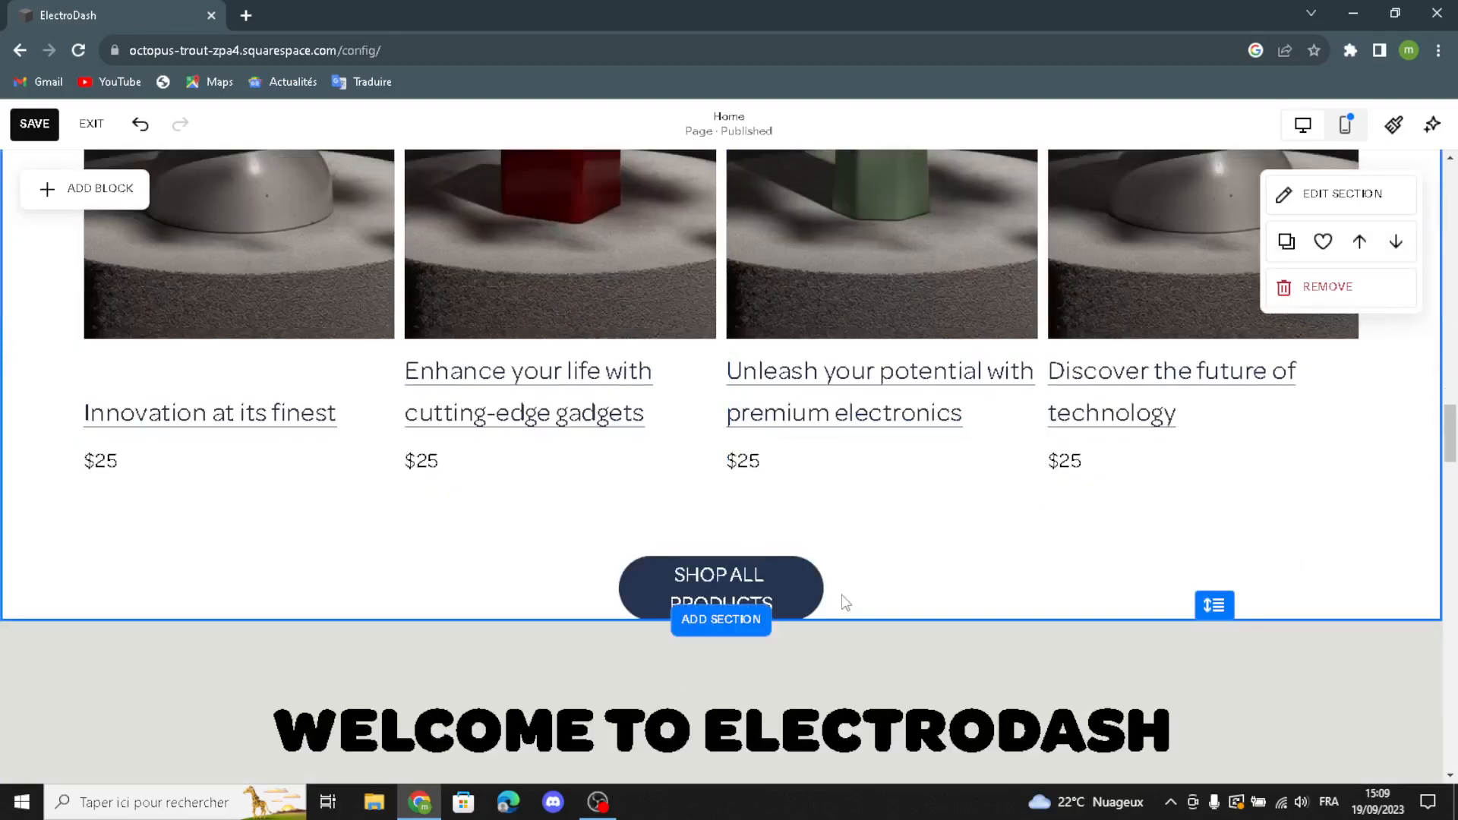
pyautogui.scroll(1, 339, 379)
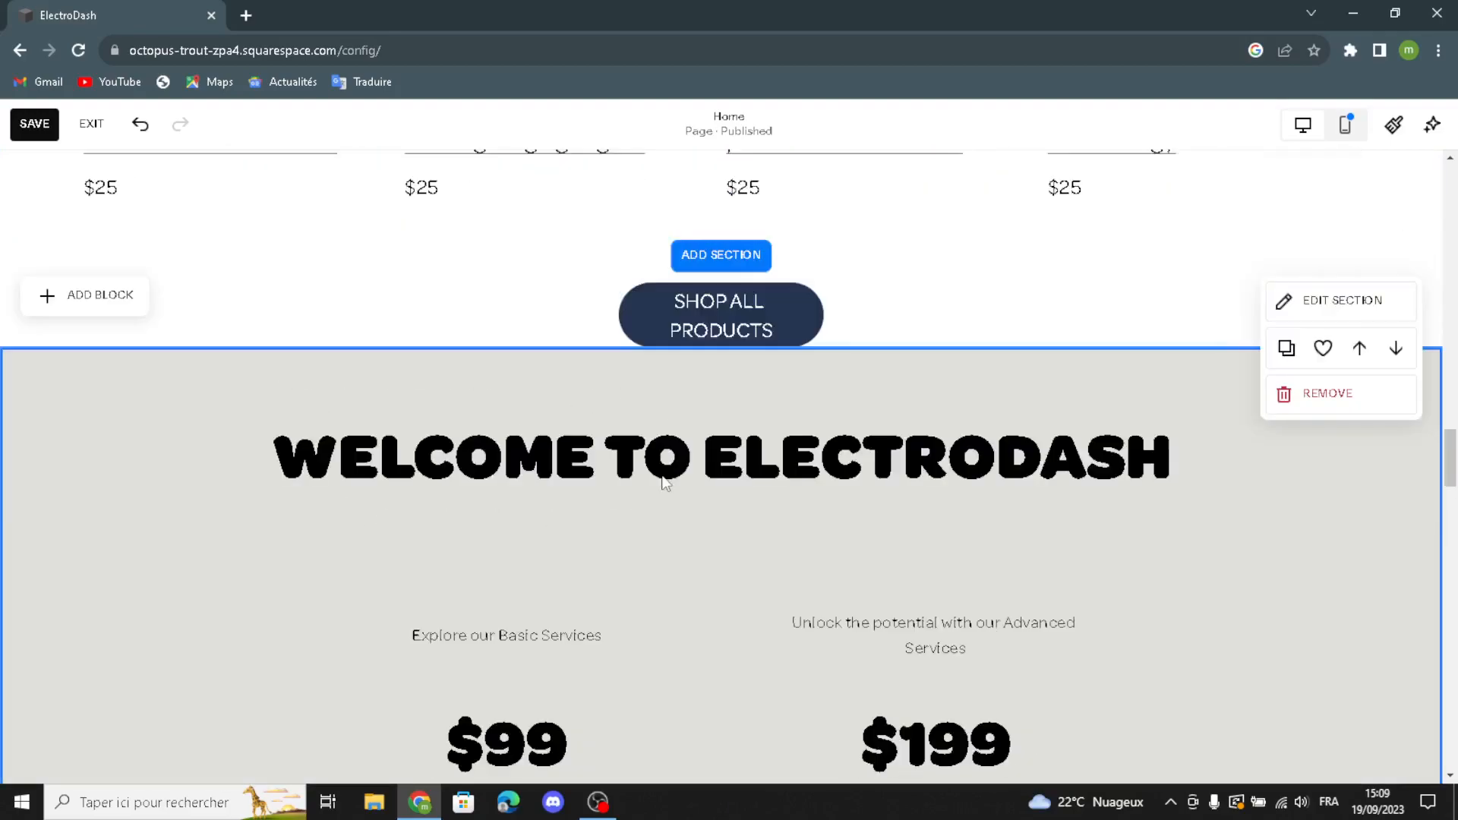
pyautogui.scroll(-6, 677, 554)
pyautogui.scroll(4, 577, 512)
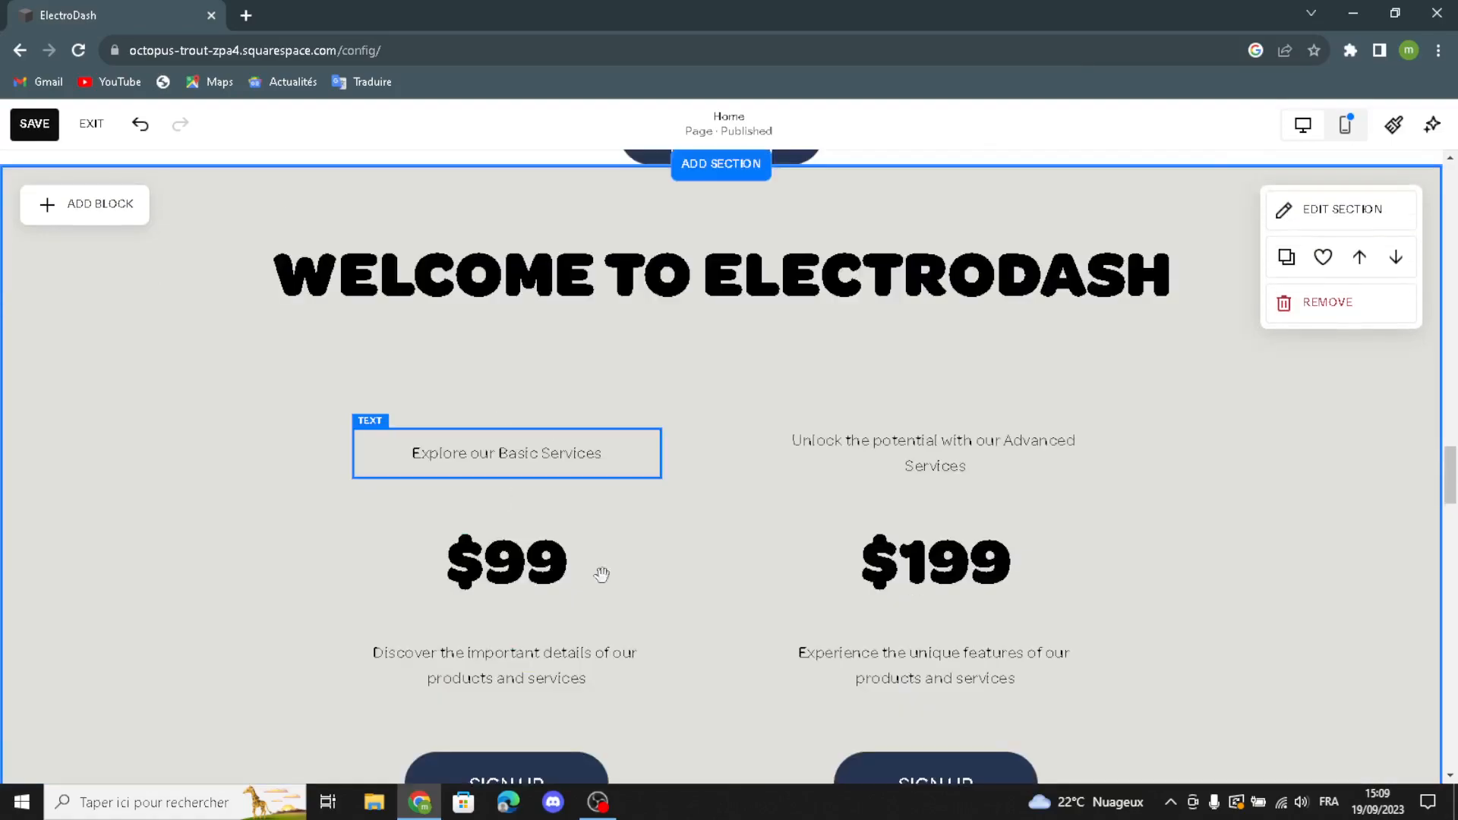
pyautogui.scroll(-2, 698, 501)
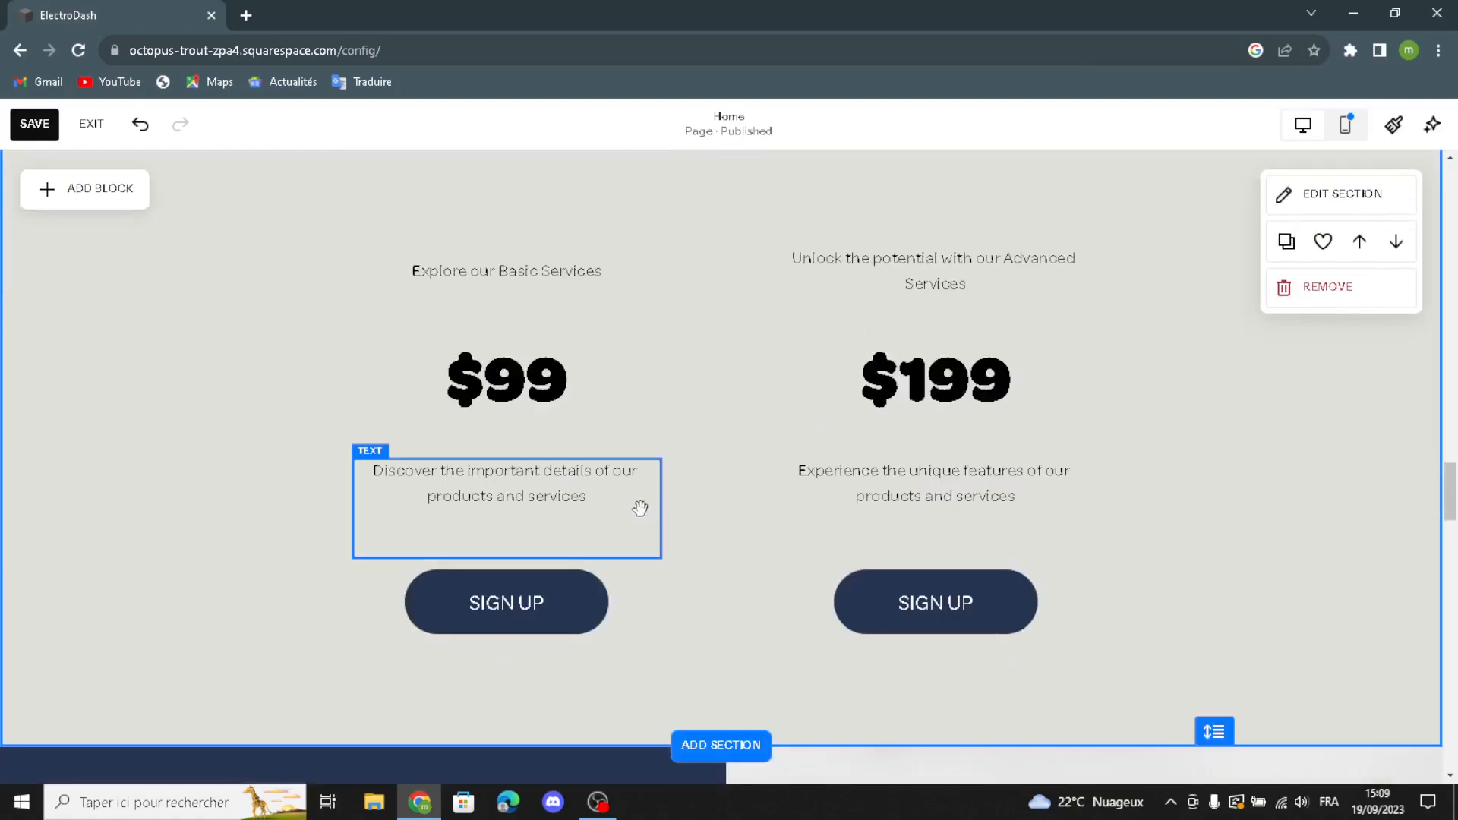
pyautogui.scroll(3, 641, 508)
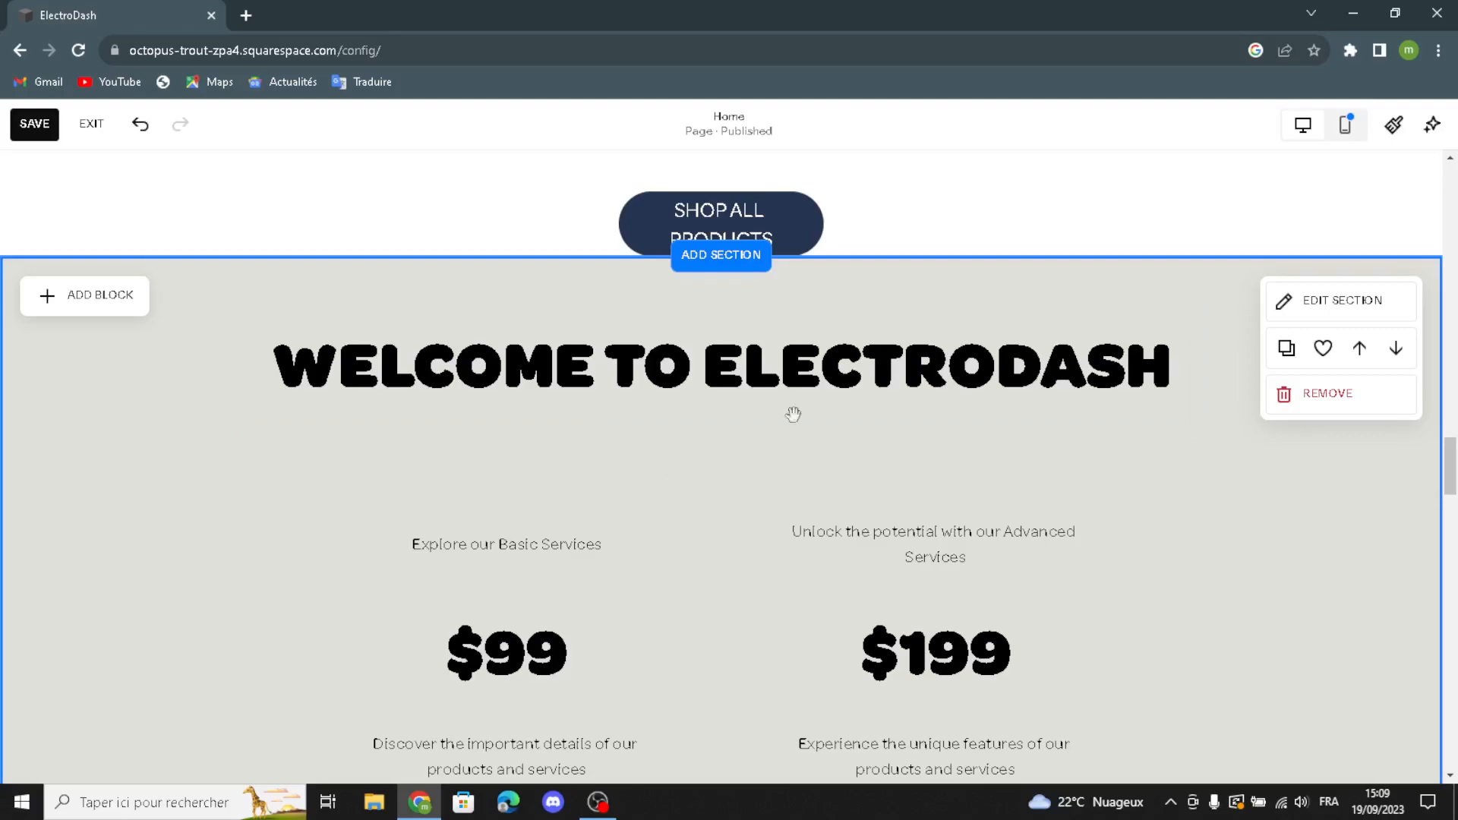
pyautogui.scroll(-2, 915, 514)
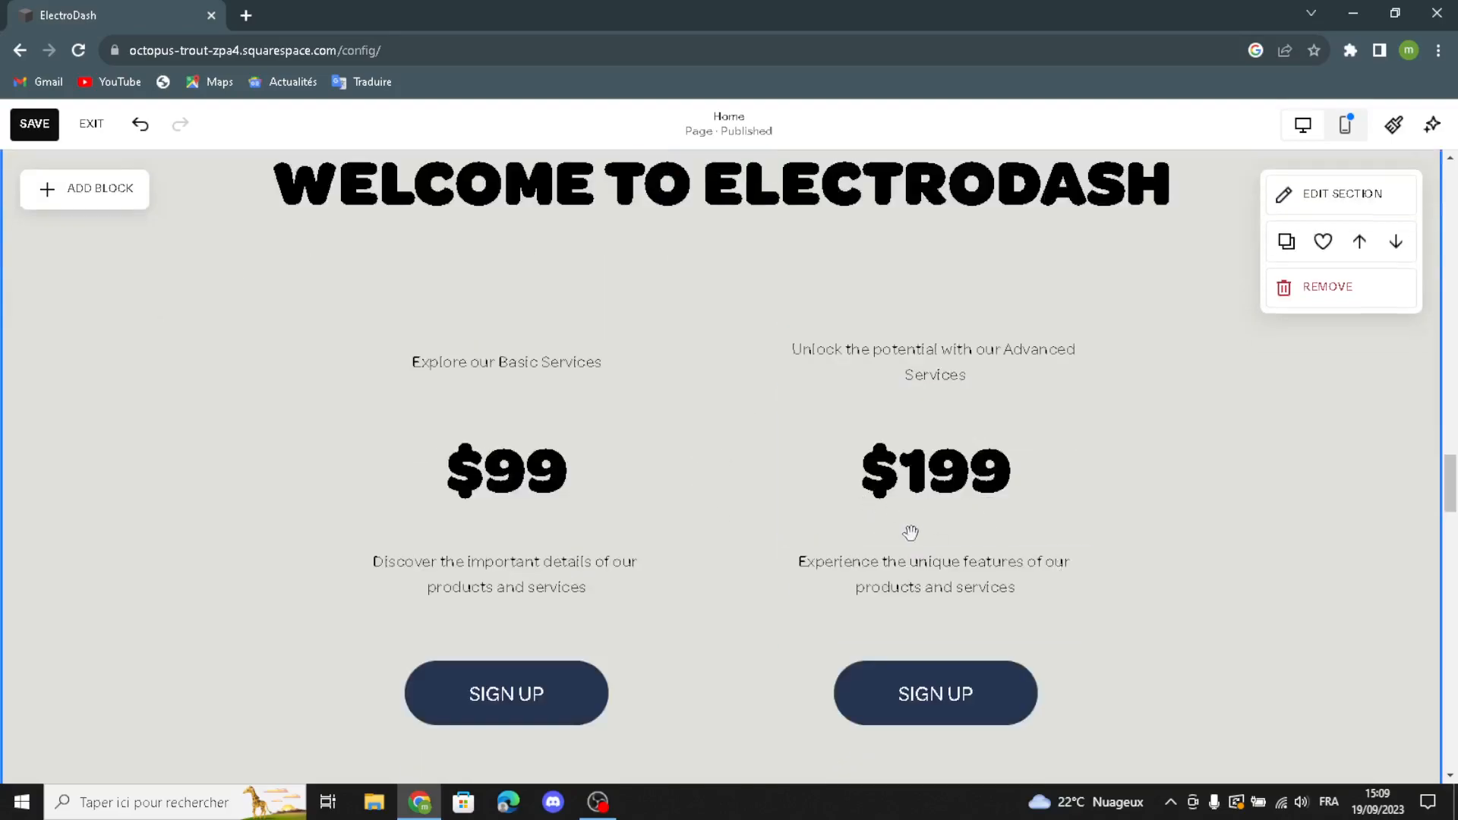
# Step: Open the $199 price text for editing, look through its heading and paragraph styles, and leave it without choosing one
pyautogui.click(923, 475)
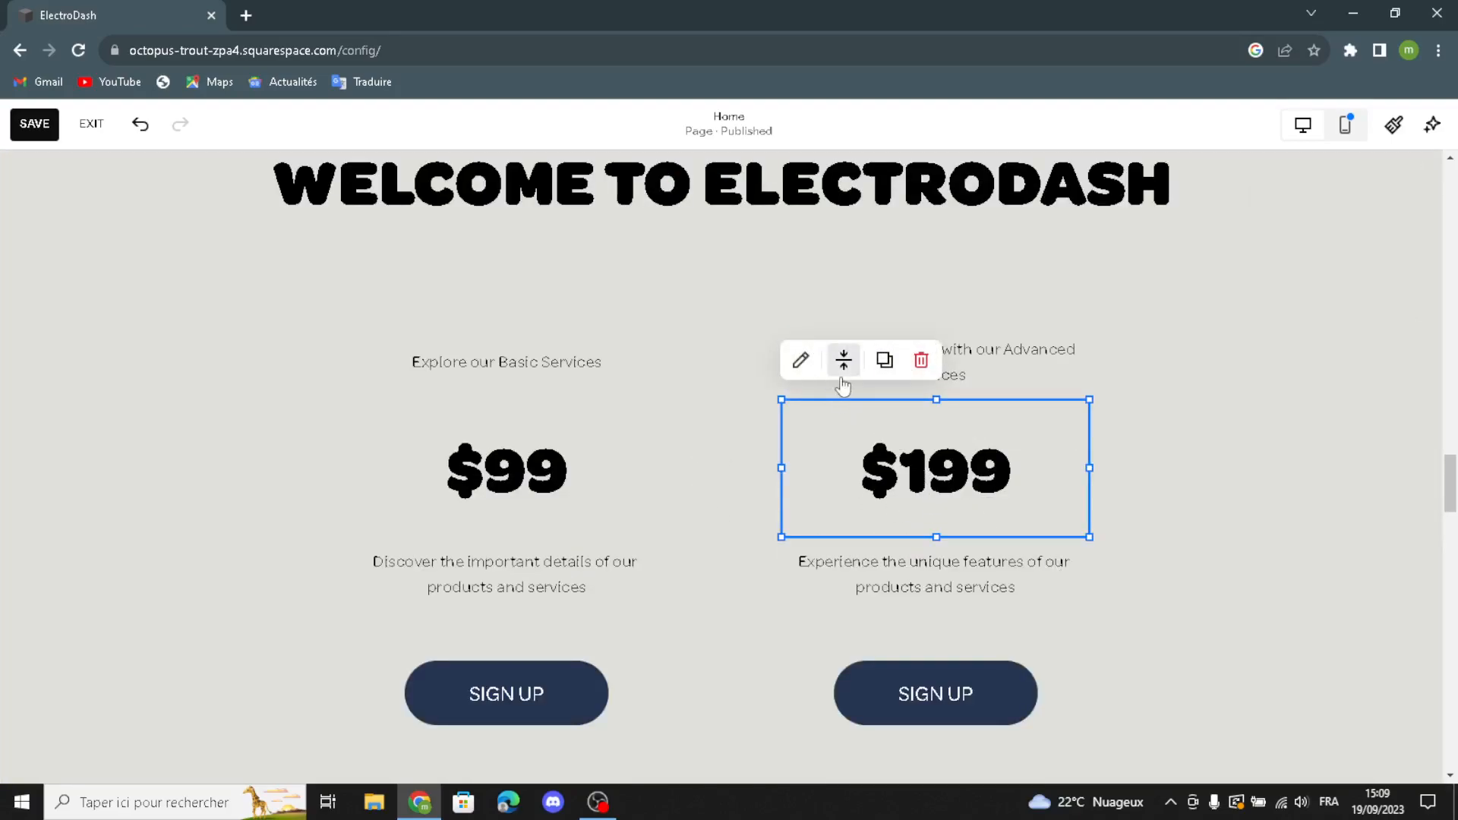
pyautogui.click(800, 361)
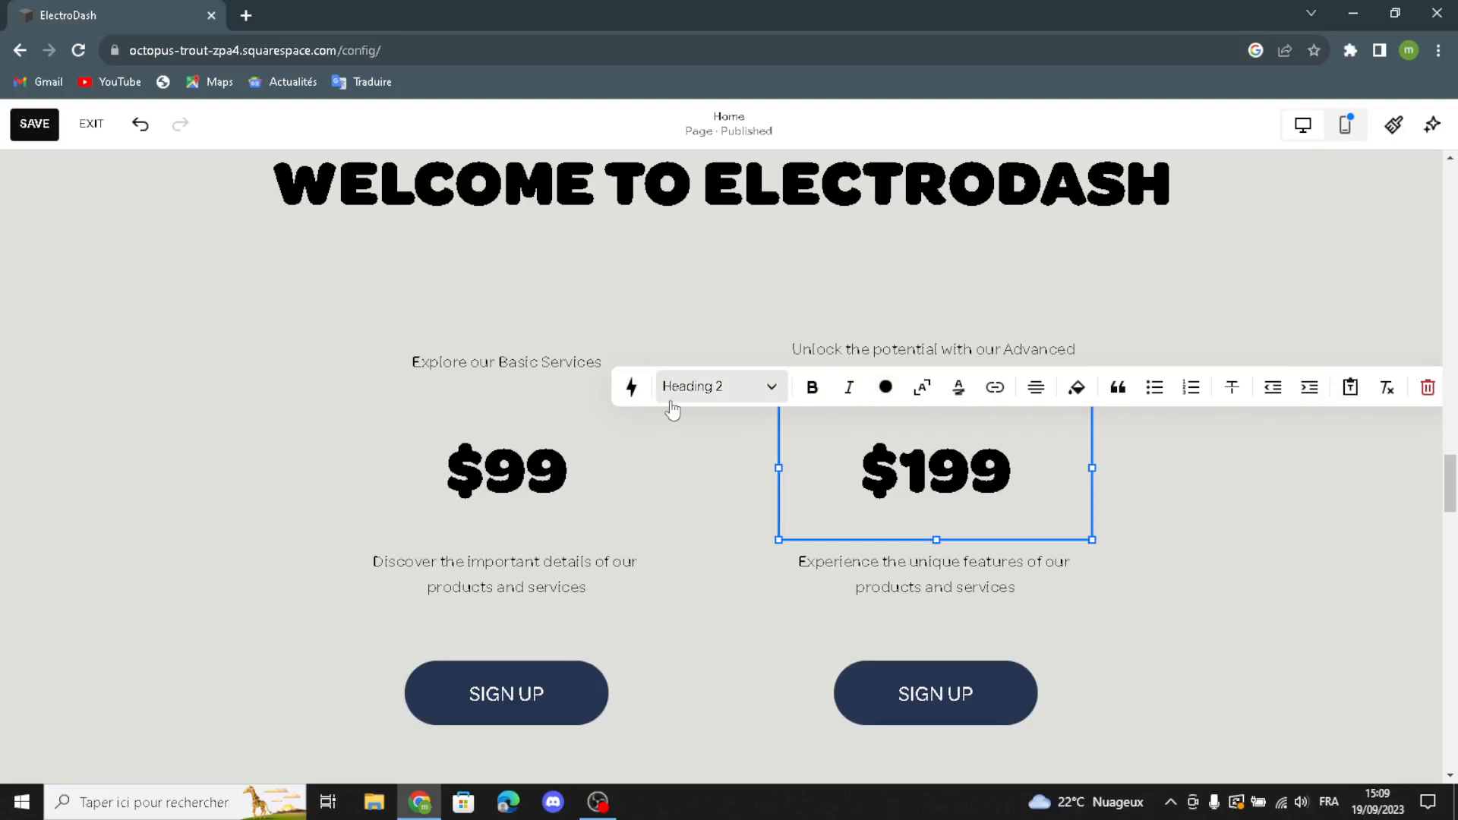
pyautogui.click(771, 389)
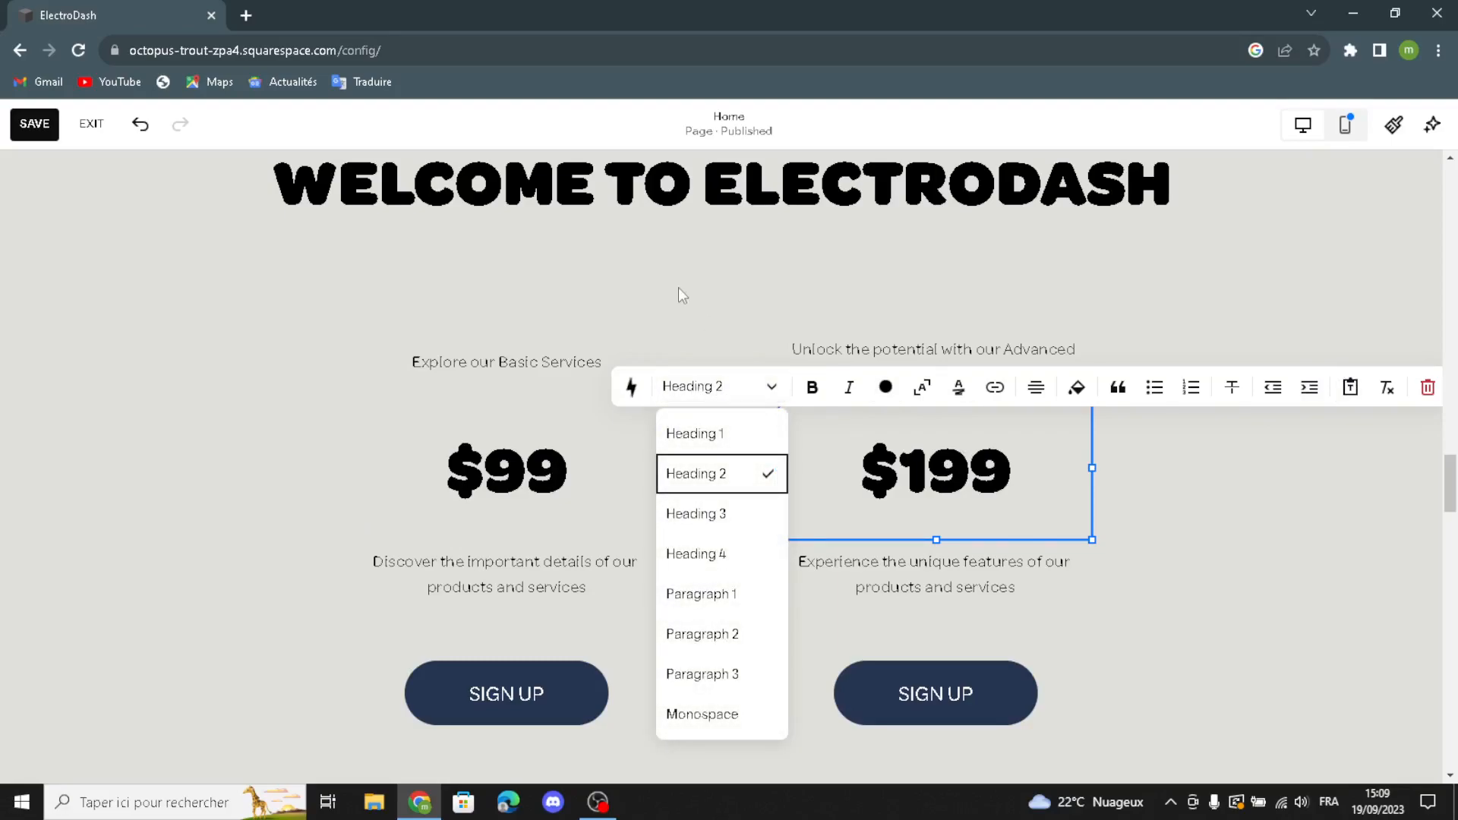
pyautogui.click(466, 469)
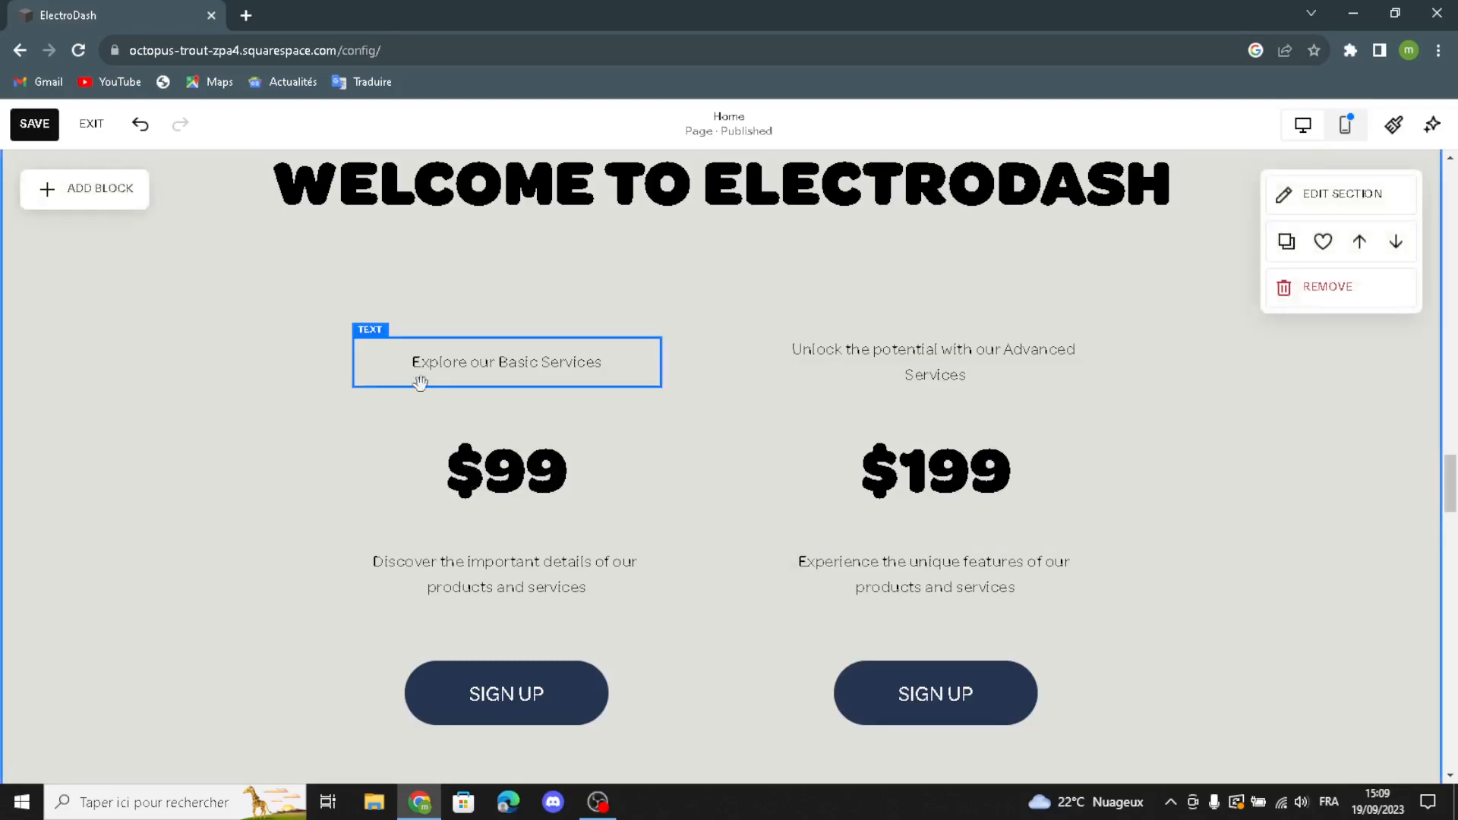
# Step: Try the Secondary style on the Sign Up button of the $99 offer, and return it to Primary
pyautogui.click(537, 705)
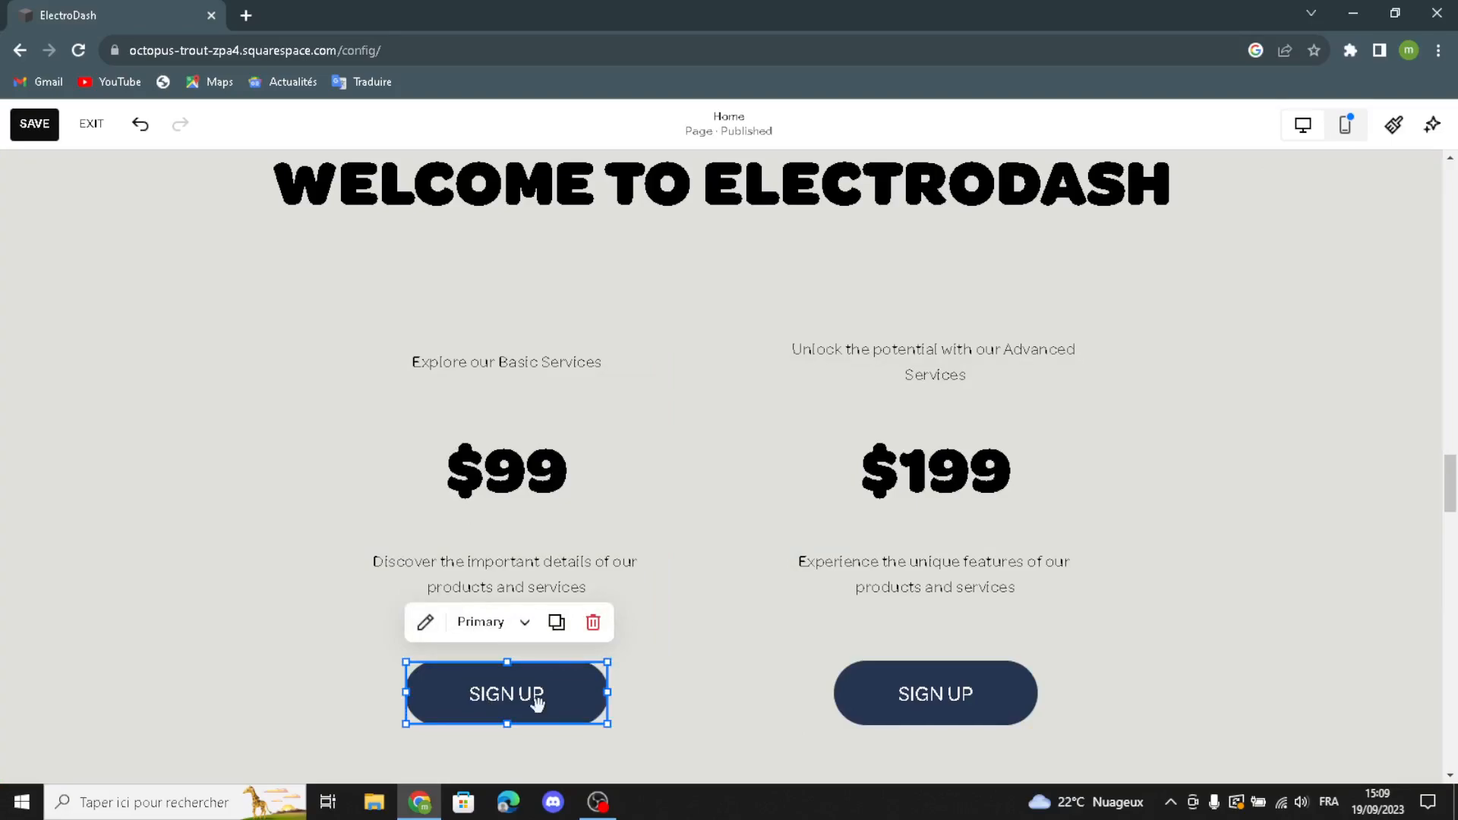
pyautogui.click(493, 622)
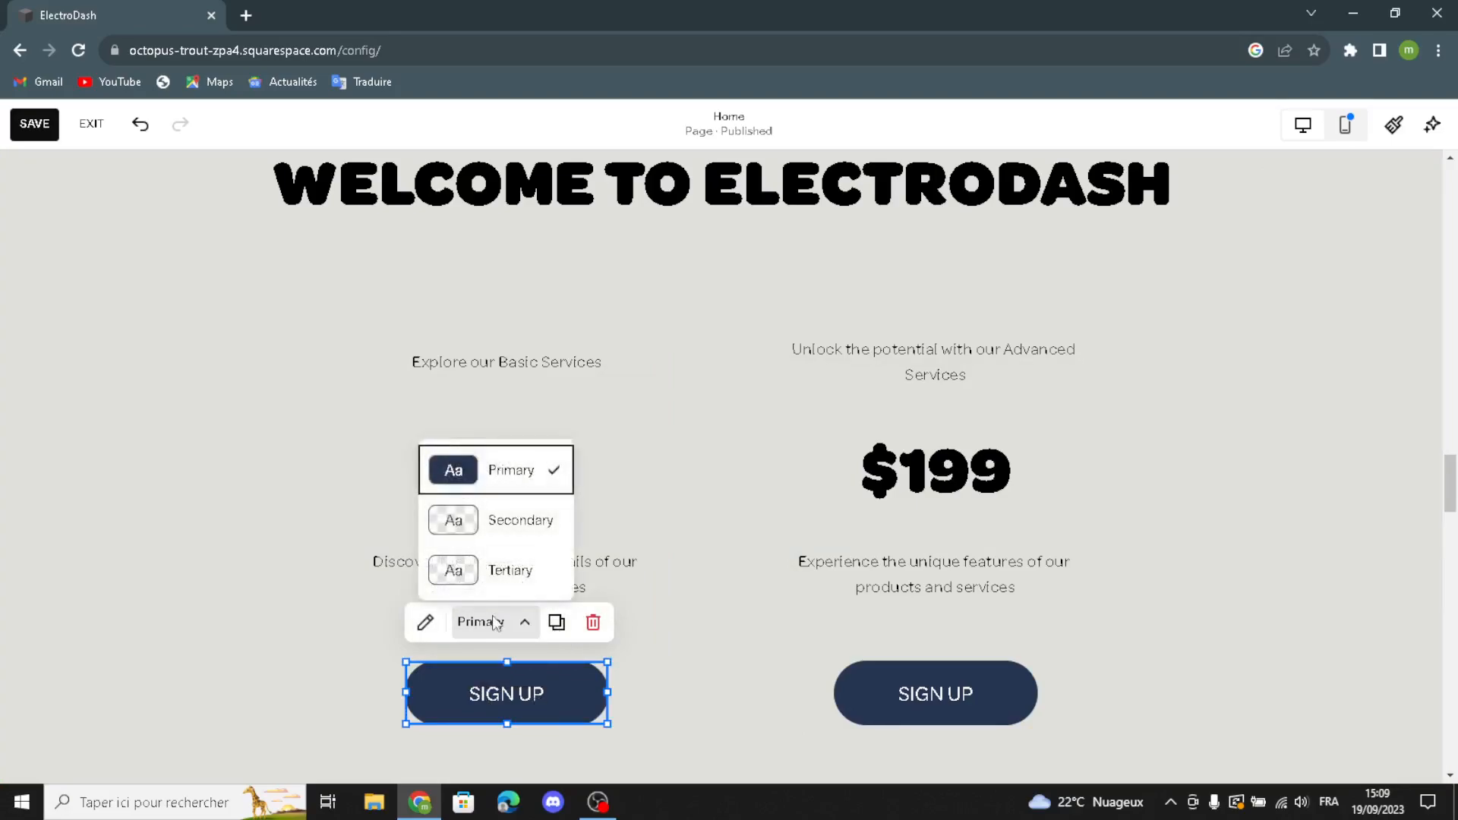
pyautogui.click(449, 516)
pyautogui.click(476, 622)
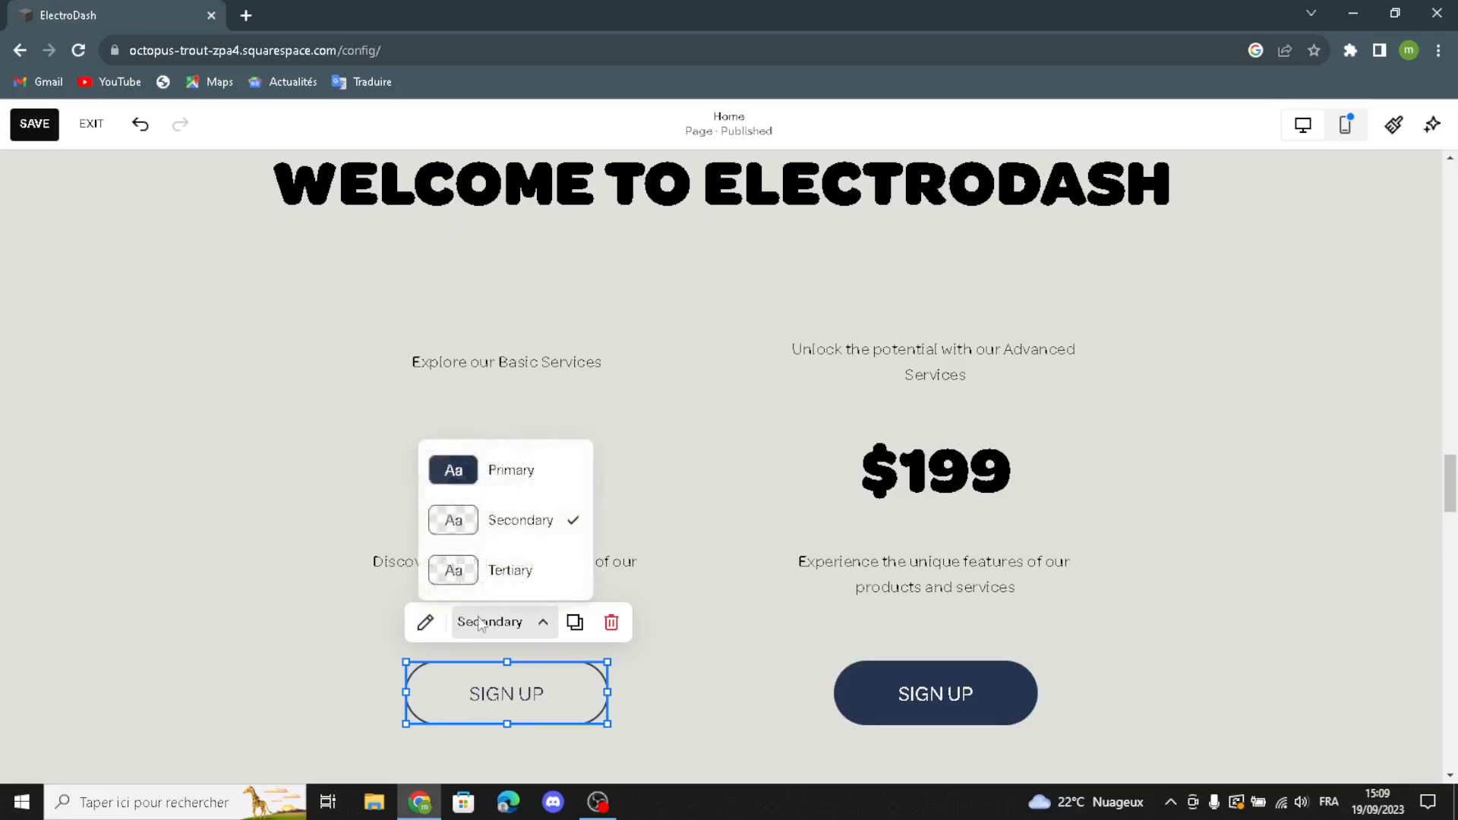
pyautogui.click(494, 471)
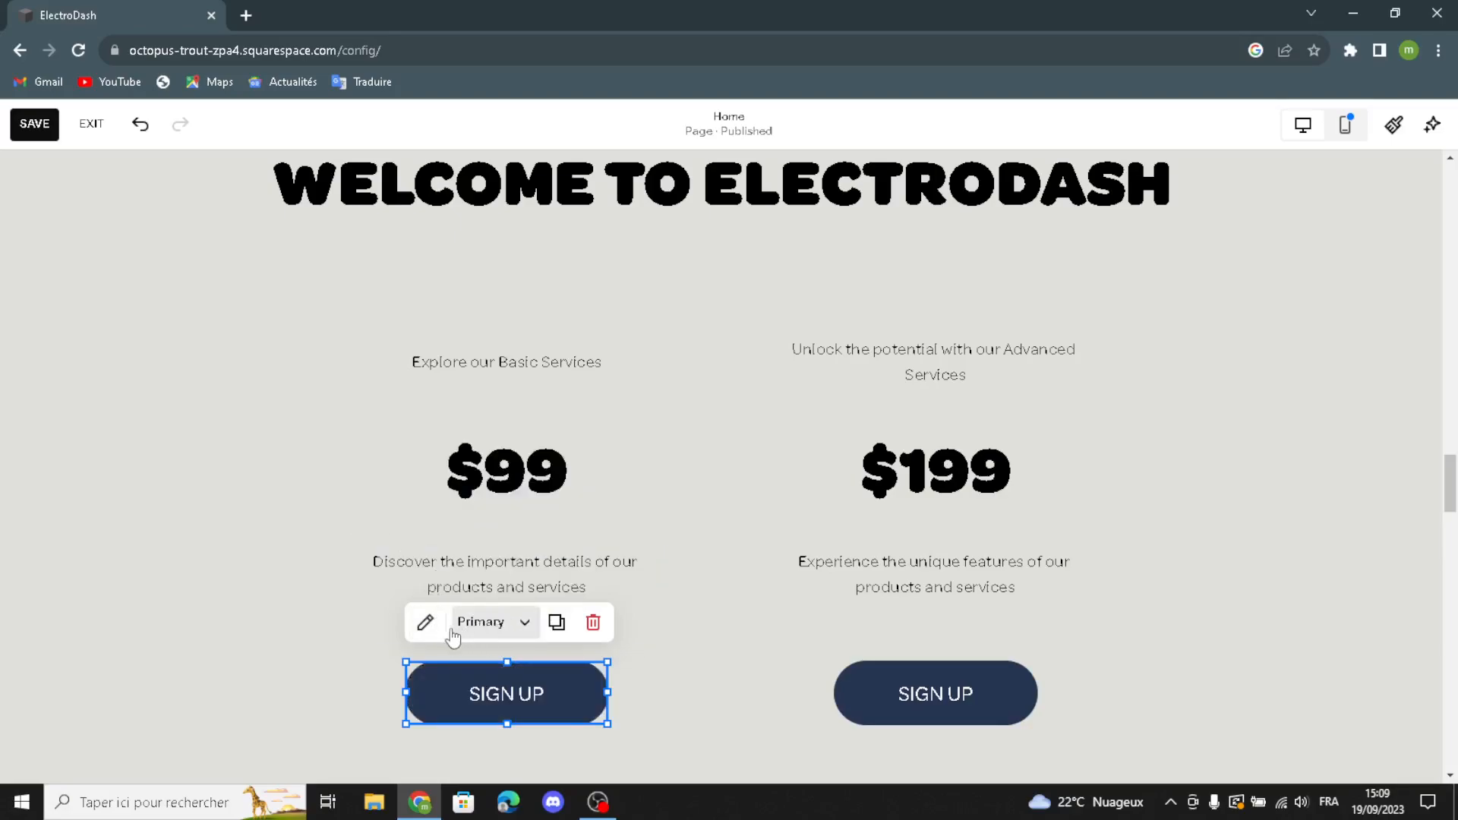
# Step: View the text and link settings of the $99 offer's Sign Up button, and close them
pyautogui.click(425, 622)
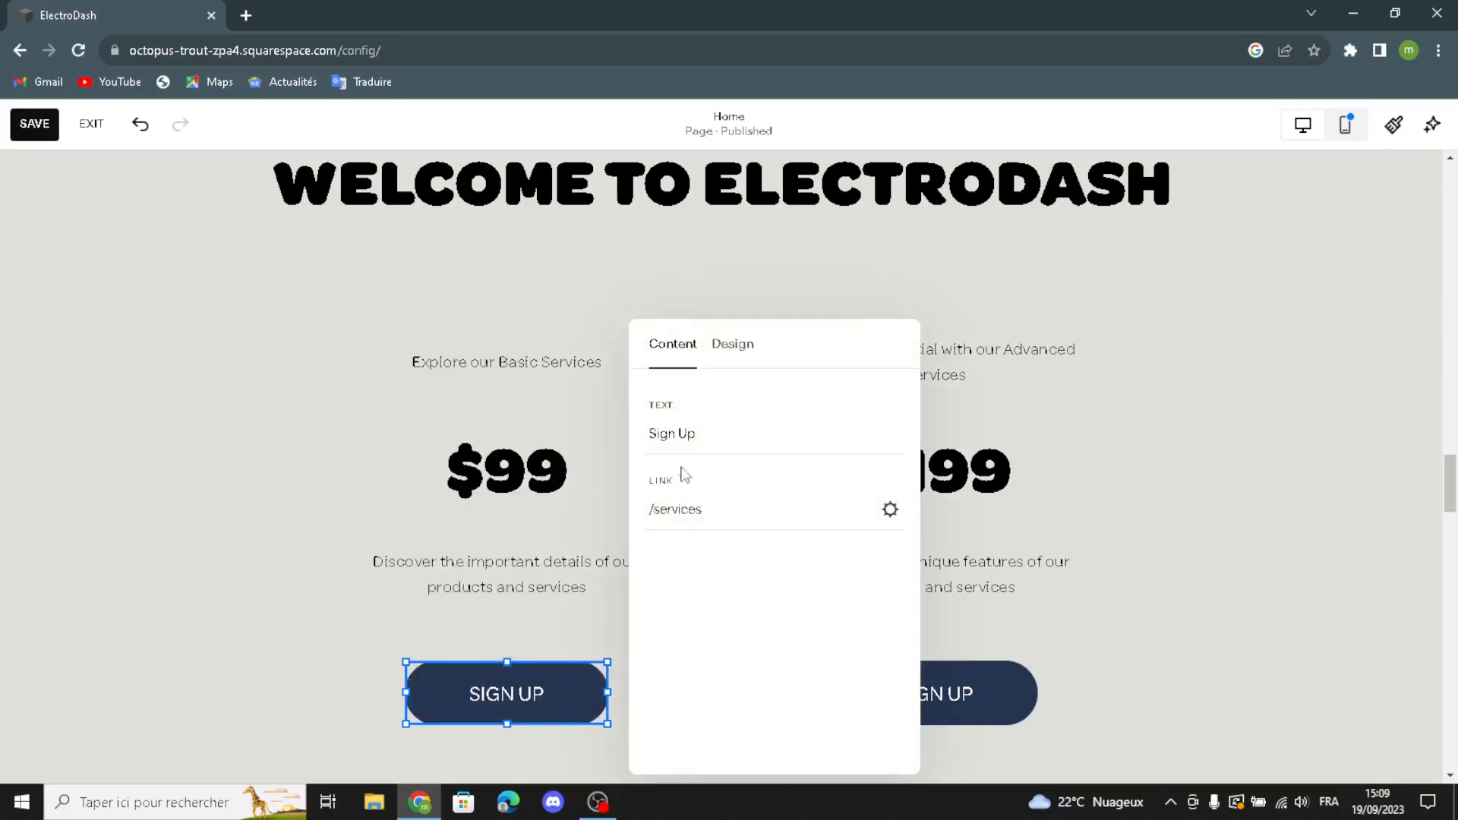
pyautogui.click(706, 436)
pyautogui.click(1031, 598)
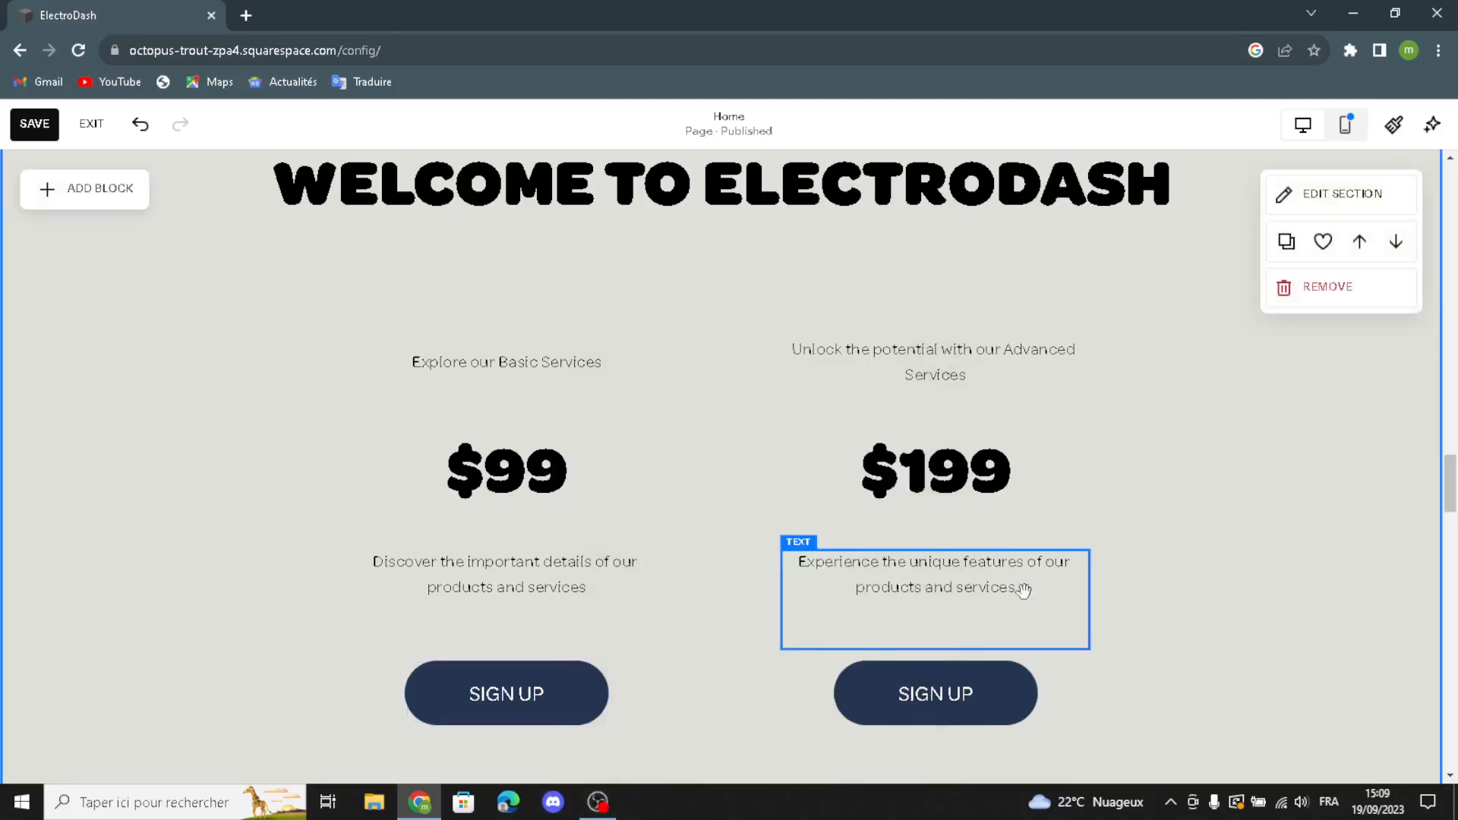
# Step: Check the remaining homepage sections down to the contact form and footer, and save the page changes
pyautogui.scroll(-15, 579, 555)
pyautogui.scroll(-15, 580, 560)
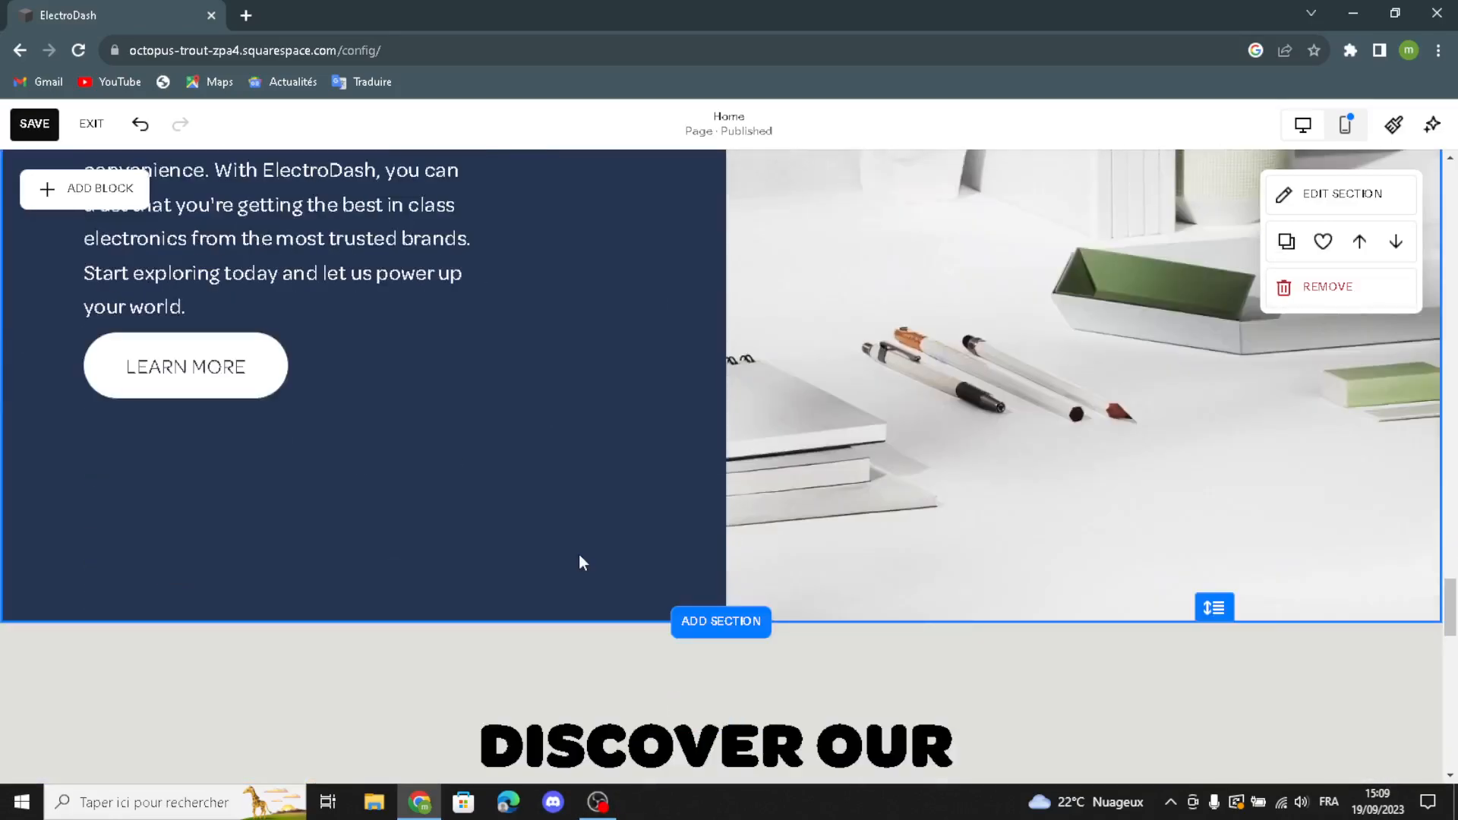
pyautogui.scroll(-10, 600, 505)
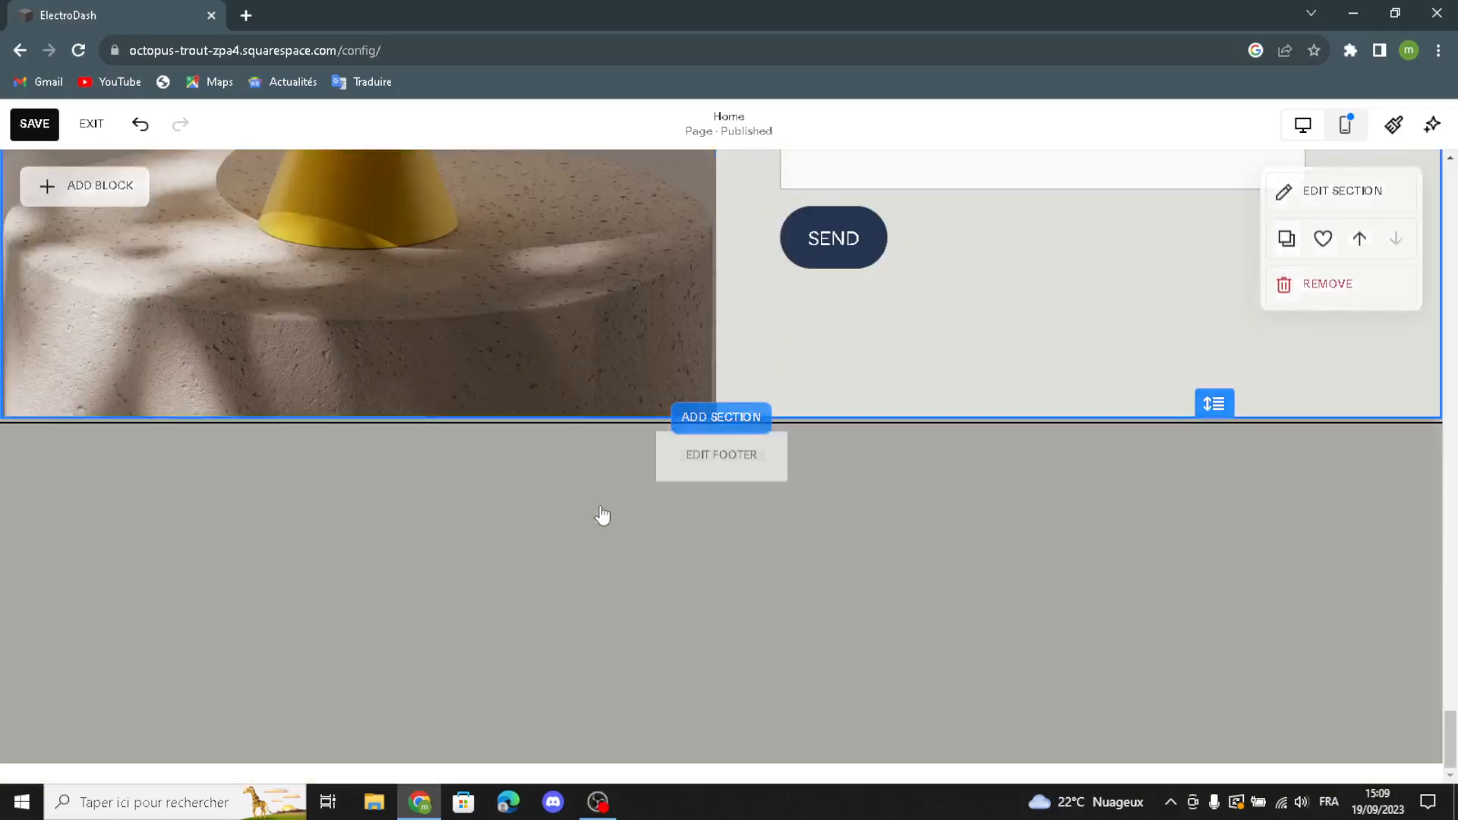
pyautogui.scroll(10, 602, 514)
pyautogui.scroll(-5, 742, 556)
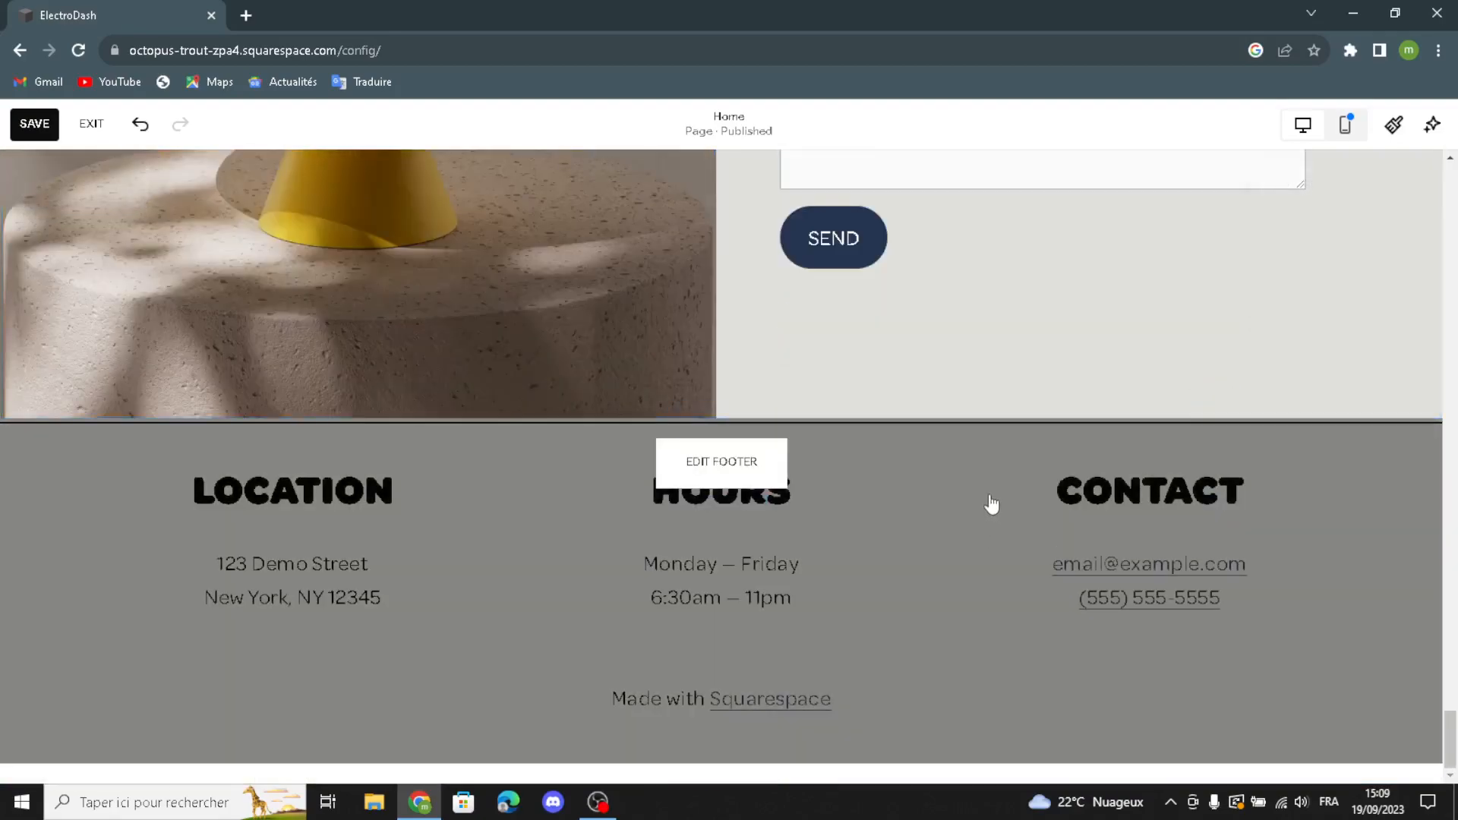
pyautogui.scroll(6, 986, 486)
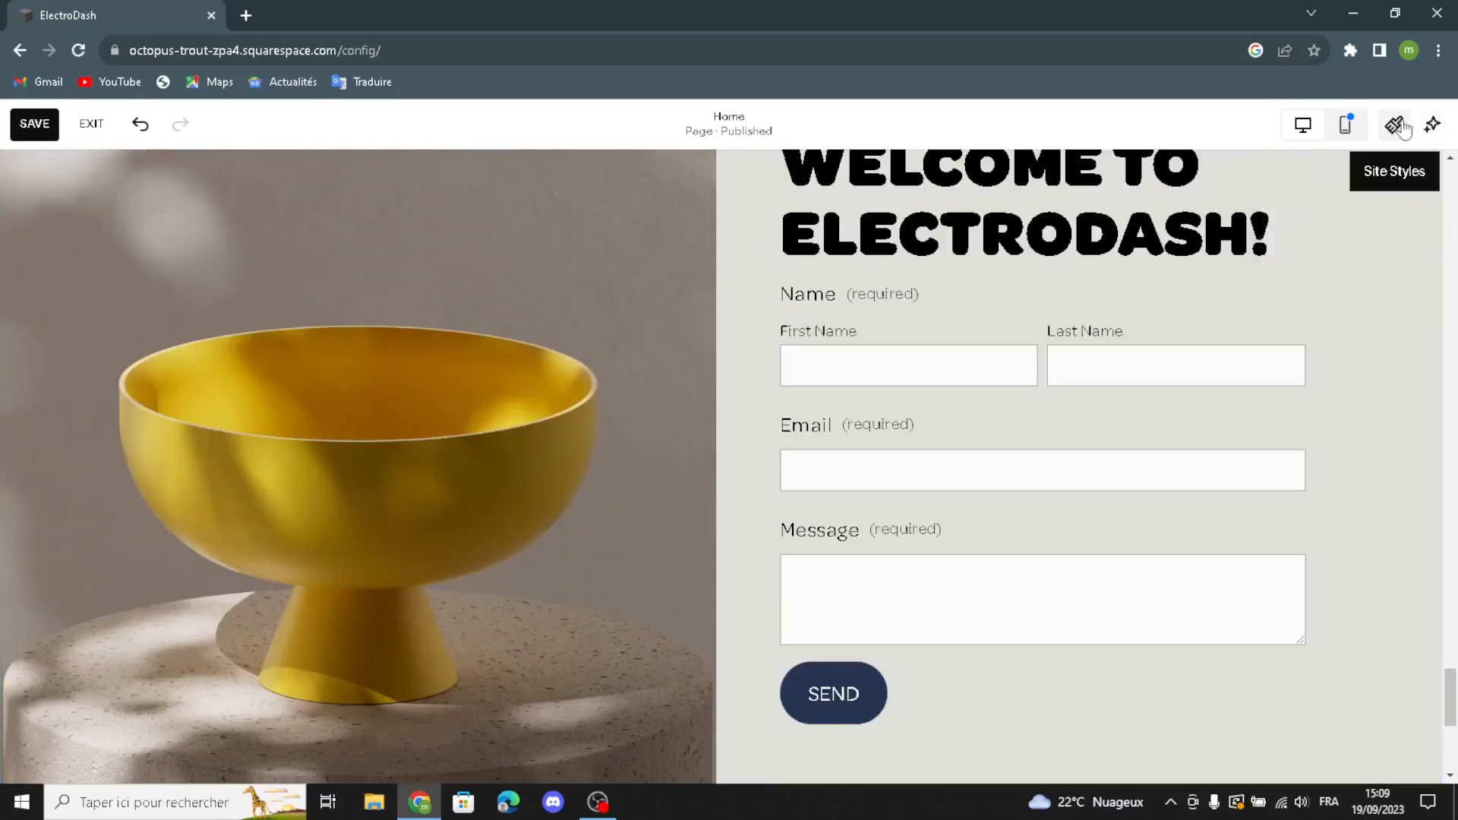
pyautogui.click(30, 126)
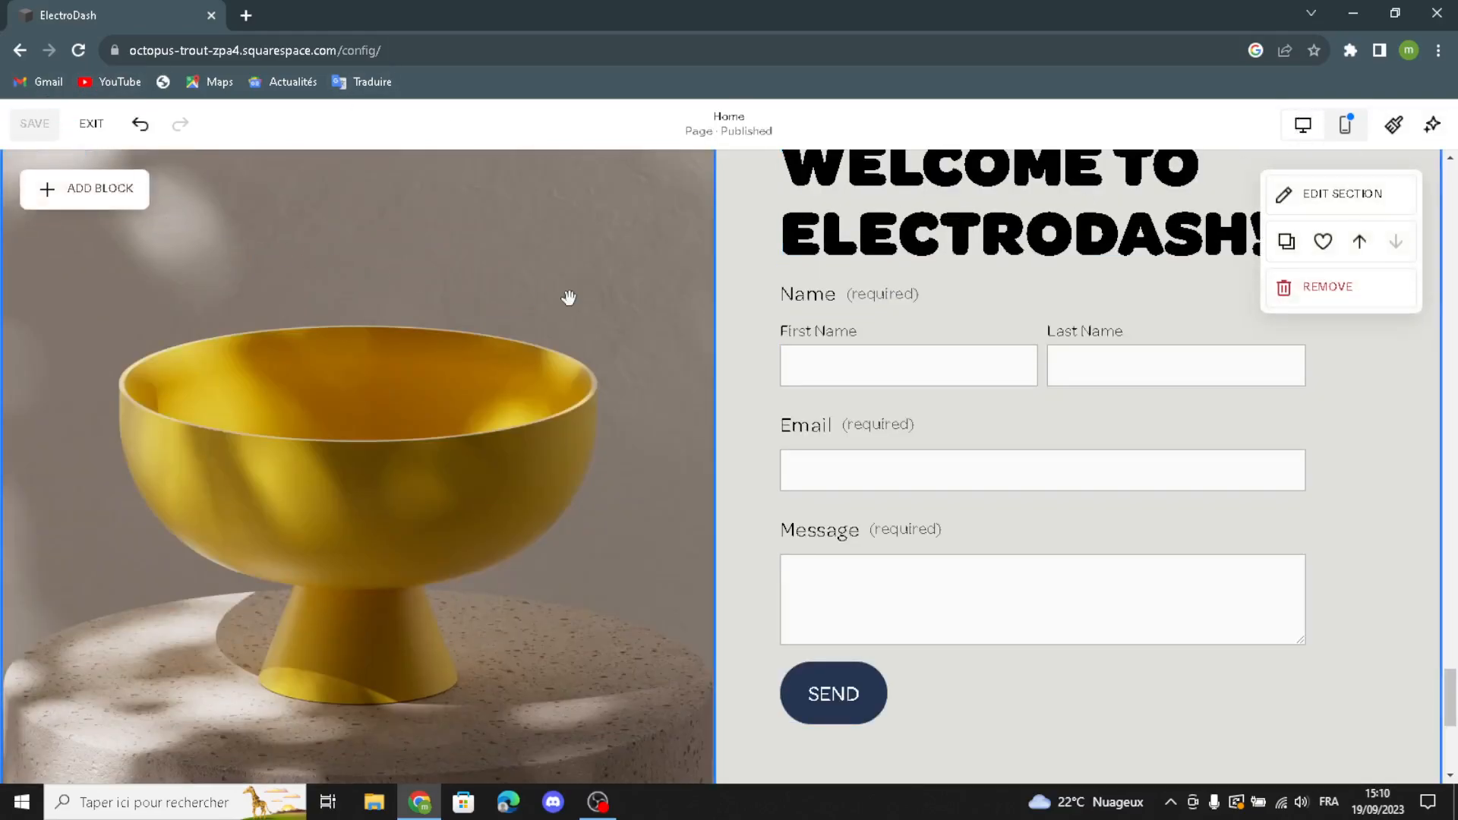